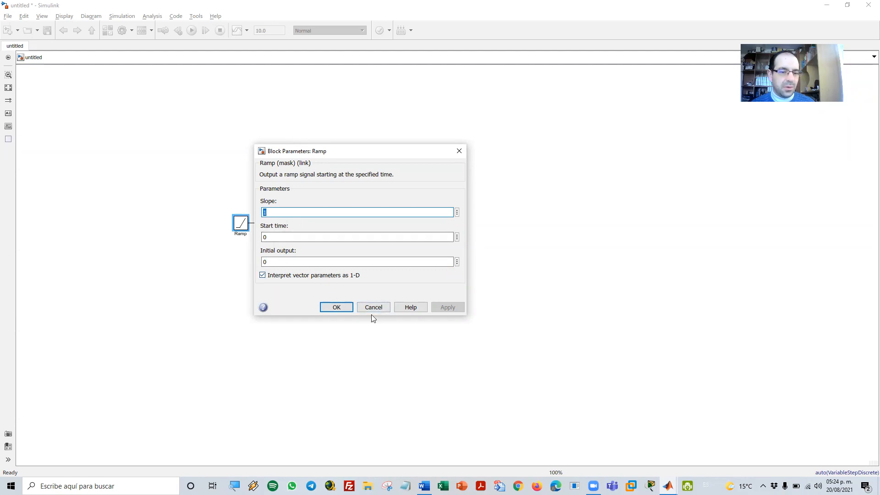
- Close the Ramp block's parameters unchanged and view the ramp signal in its Scope
click(459, 151)
click(340, 224)
double_click(339, 225)
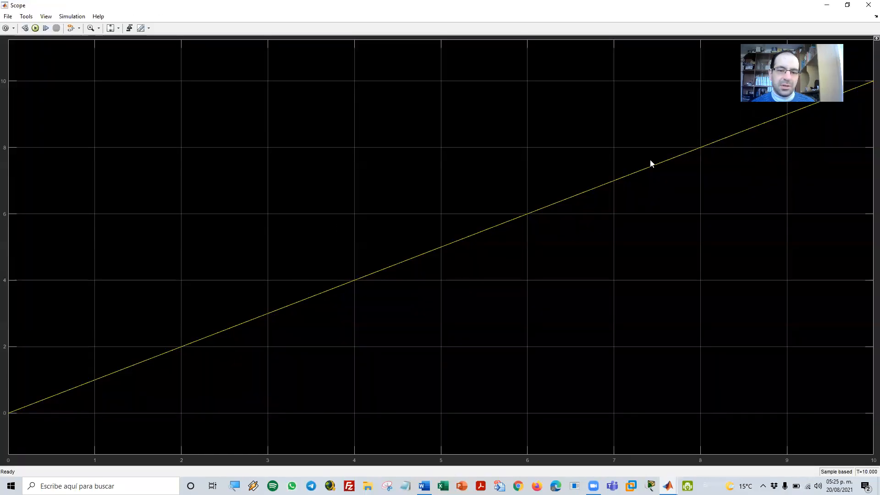
click(867, 5)
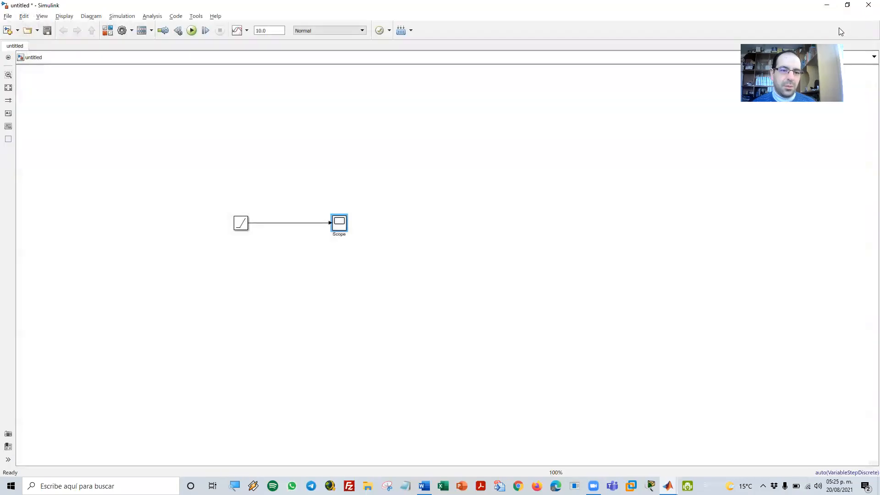
- Add a Constant block from the Sources library to the empty canvas area above and right of the ramp model
click(390, 283)
key(alt+Tab)
key(alt+Tab)
key(Tab)
key(Tab)
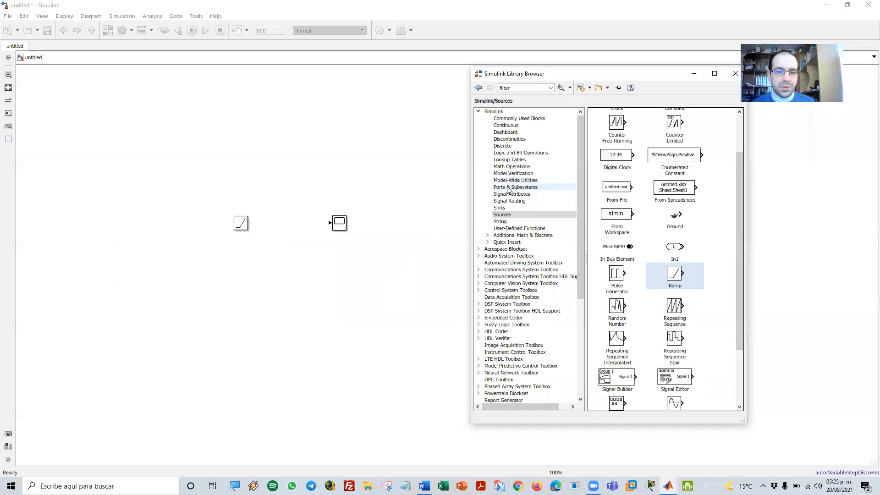
drag(597, 76, 251, 64)
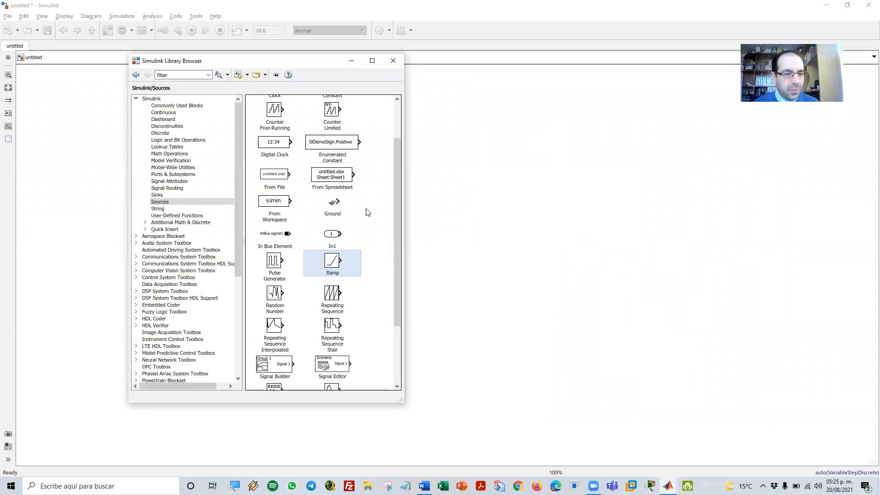
scroll(368, 212, up, 1)
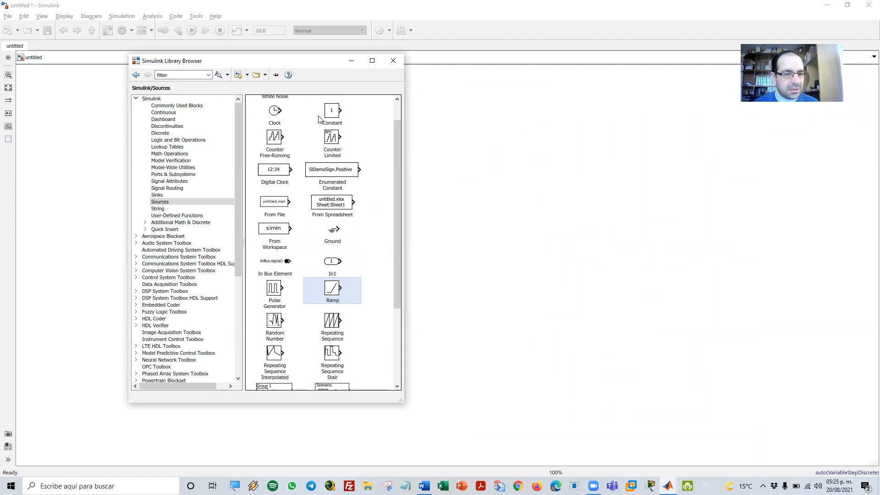
click(334, 115)
drag(334, 115, 454, 123)
click(448, 189)
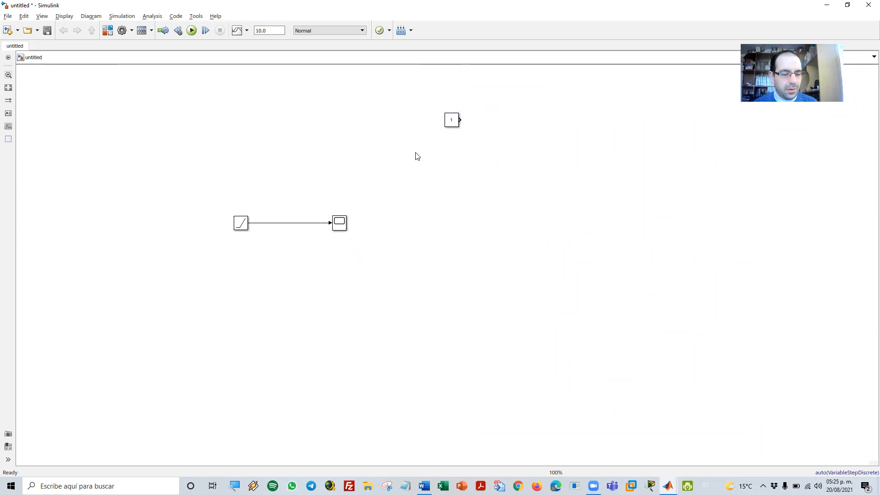
- Add a Scope from Commonly Used Blocks beside the Constant block and connect the Constant's output to it
key(ctrl+shift+l)
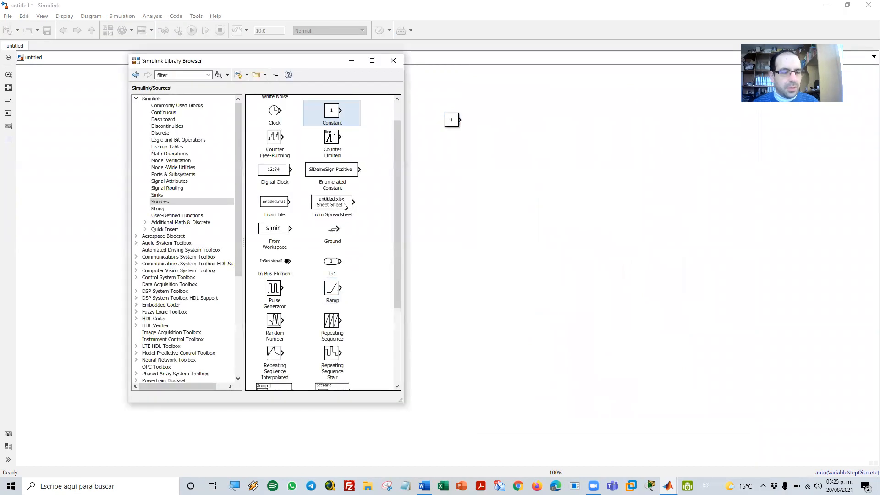
click(186, 106)
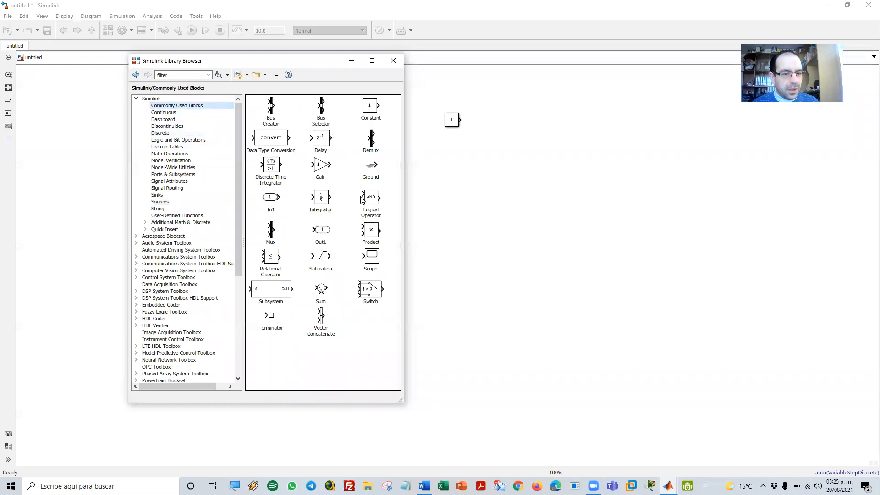
drag(371, 264, 530, 123)
click(480, 129)
click(523, 128)
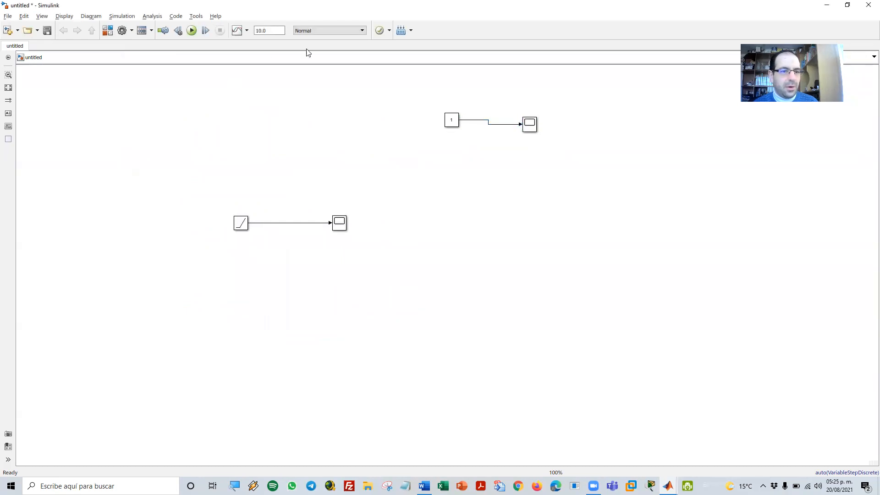
- Run the simulation and view the constant signal in the Scope connected to the Constant block
click(191, 30)
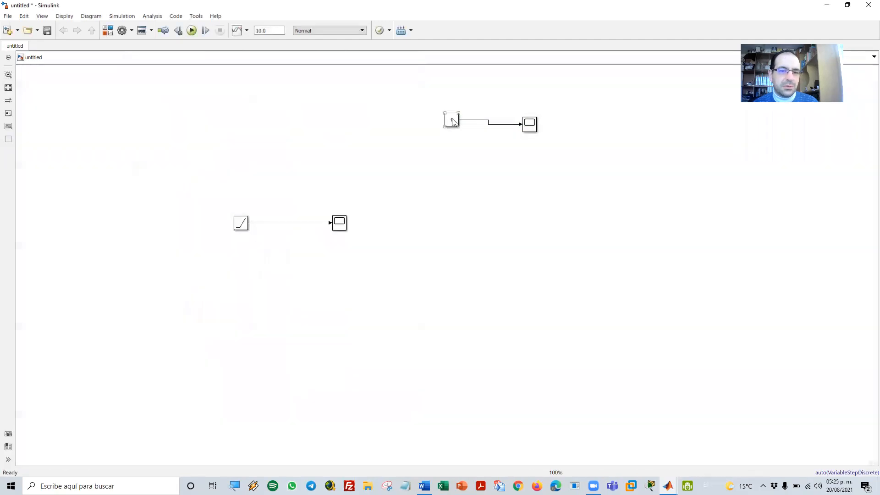
click(530, 128)
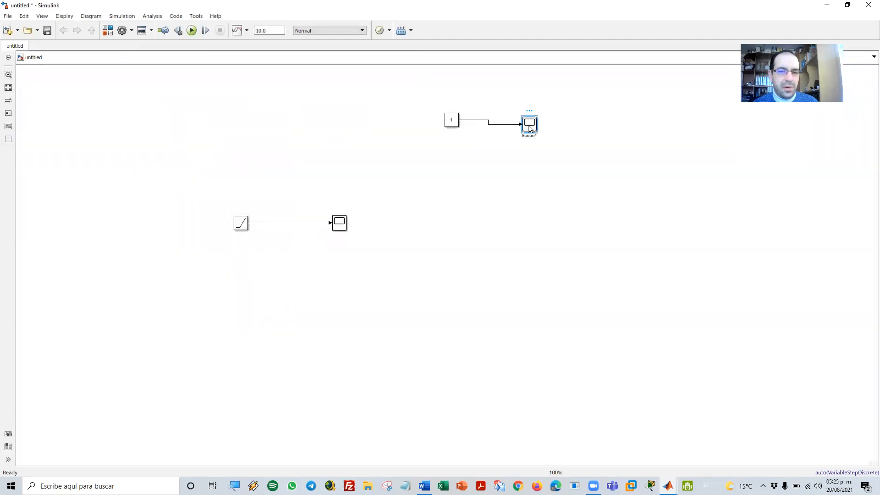
double_click(529, 128)
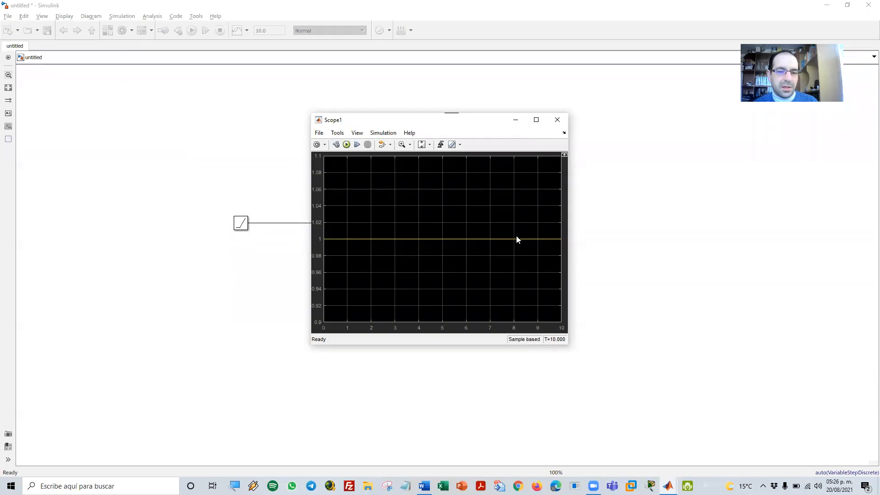
click(557, 120)
- Set the Constant block's value to 3
double_click(452, 122)
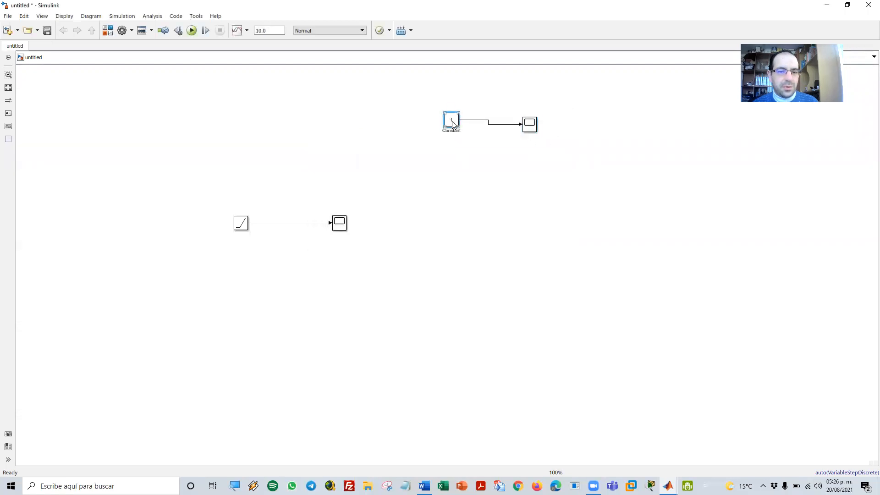
text(3)
click(551, 202)
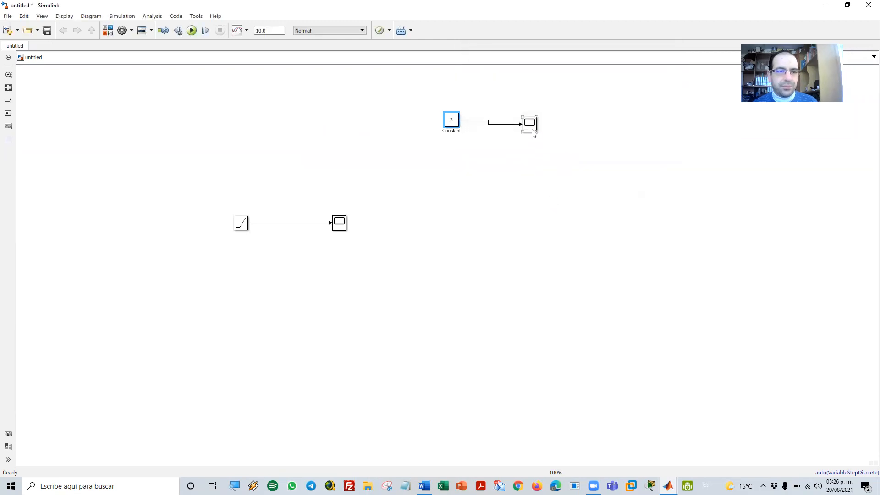
- Rerun the simulation and check the updated constant signal in its Scope
click(191, 30)
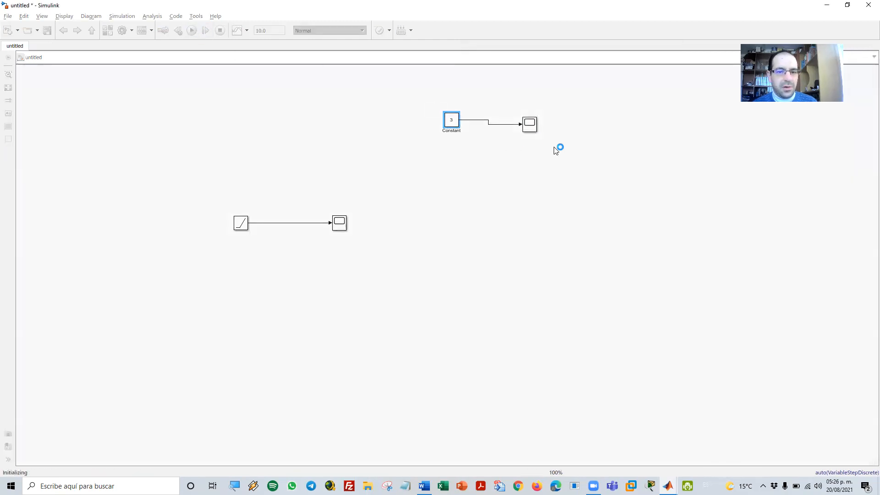
click(528, 127)
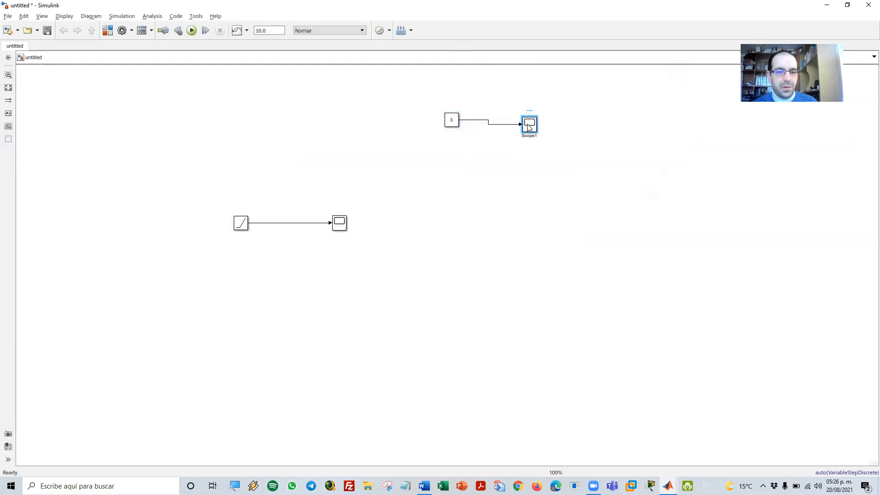
double_click(529, 126)
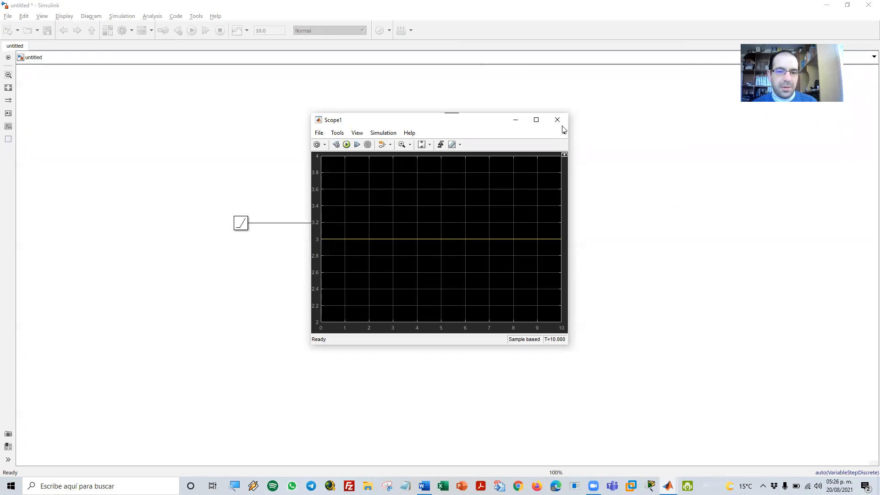
click(557, 120)
- Lower the Constant block slightly so its connection to the Scope runs straight
drag(457, 122, 457, 126)
click(502, 167)
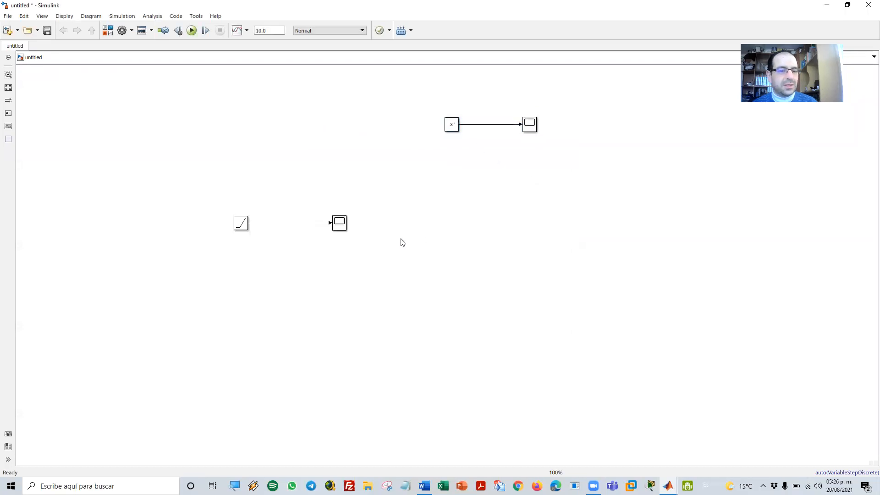
- Reopen the Scope connected to the Ramp block to review its signal
drag(221, 197, 347, 226)
double_click(341, 227)
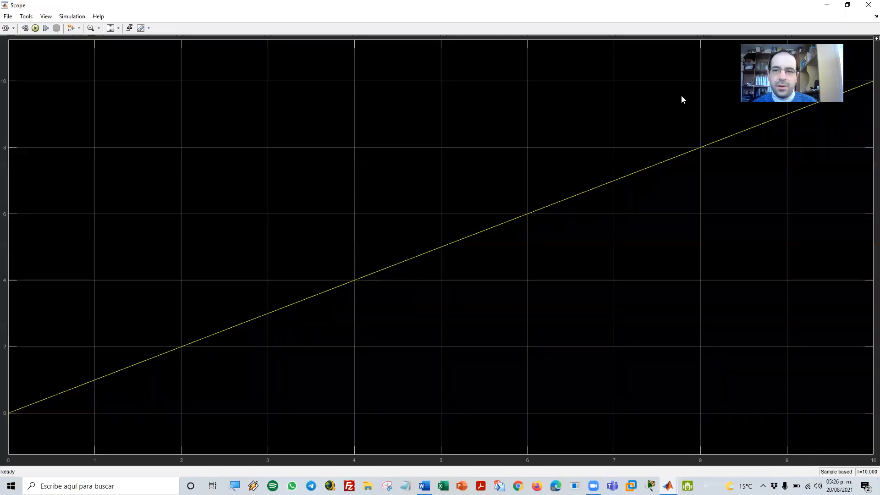
click(868, 5)
- Move the Ramp and its Scope directly beneath the Constant pair and bring that Scope closer to the Ramp
drag(198, 178, 378, 287)
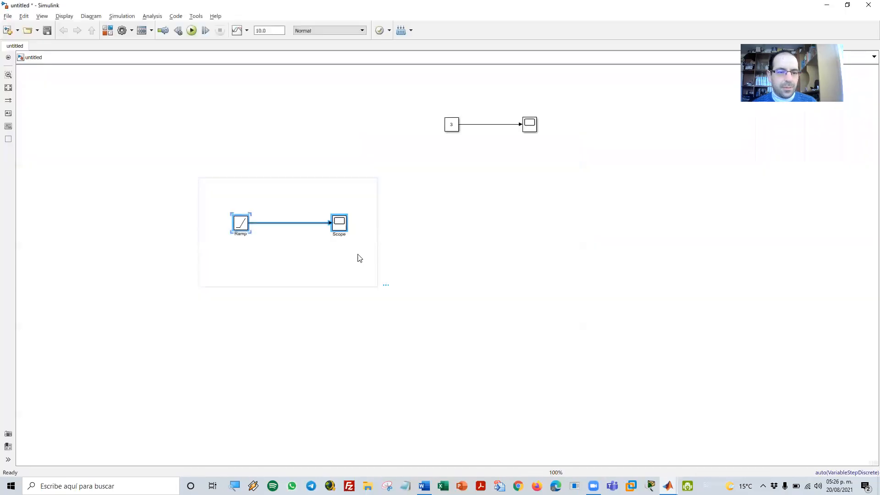
drag(339, 228, 552, 166)
click(494, 188)
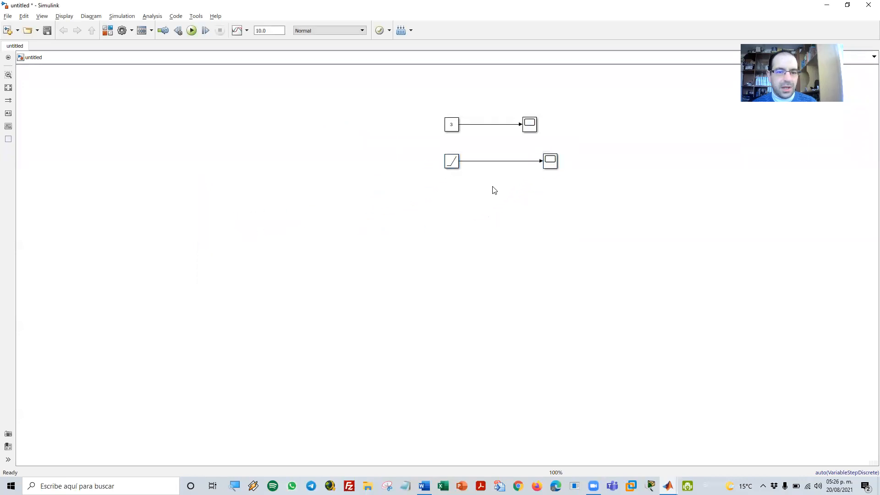
drag(597, 247, 532, 166)
click(577, 188)
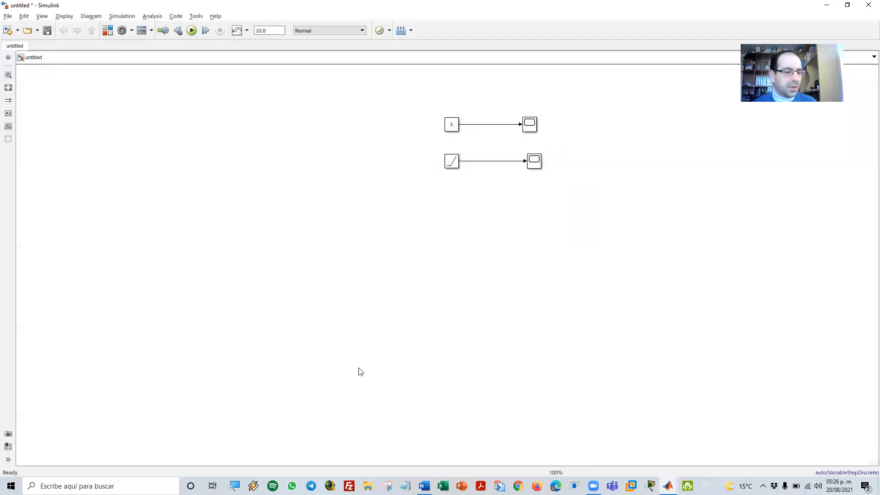
- Add a second Constant block and a second Ramp block below the two existing source-and-scope pairs
key(ctrl+shift+l)
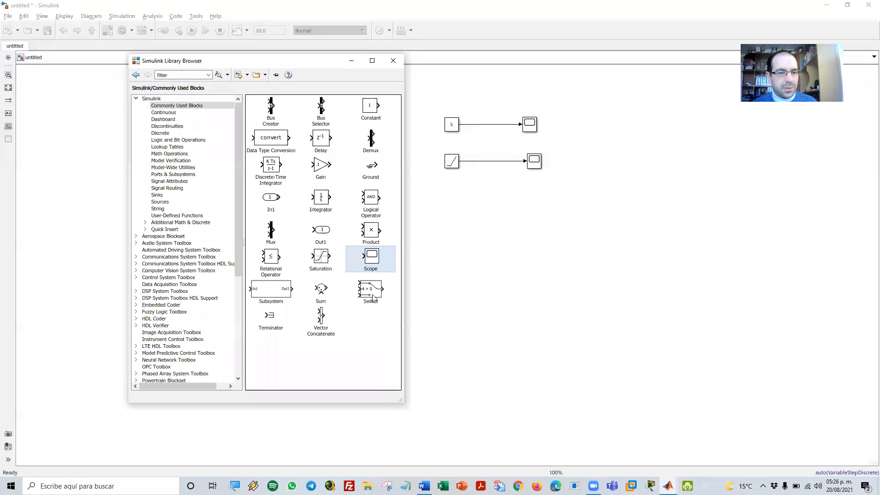
drag(372, 113, 441, 231)
key(ctrl+shift+l)
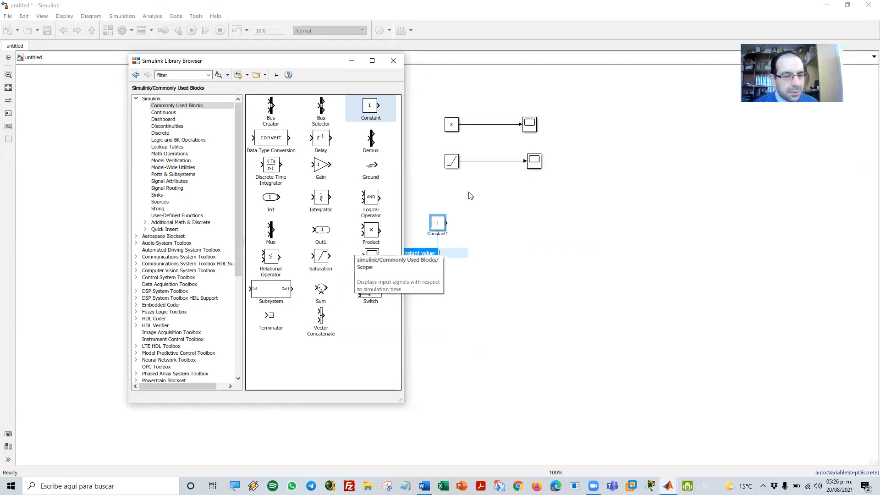
click(160, 202)
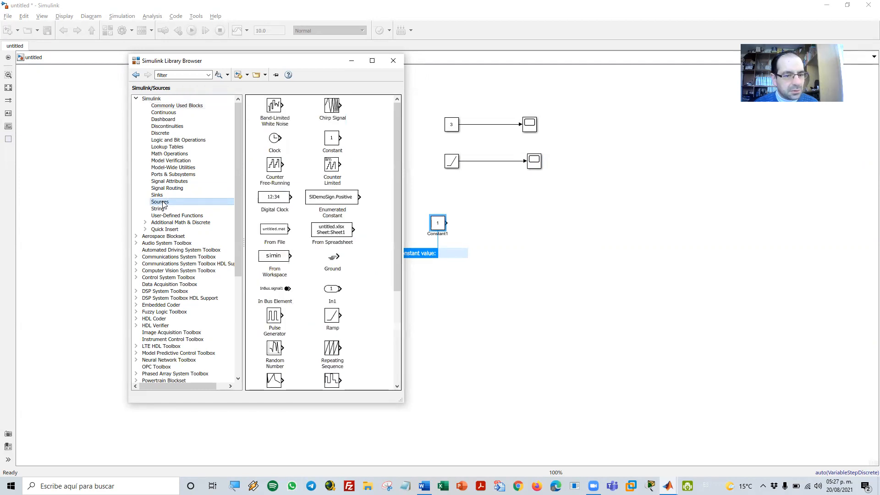
drag(333, 318, 444, 274)
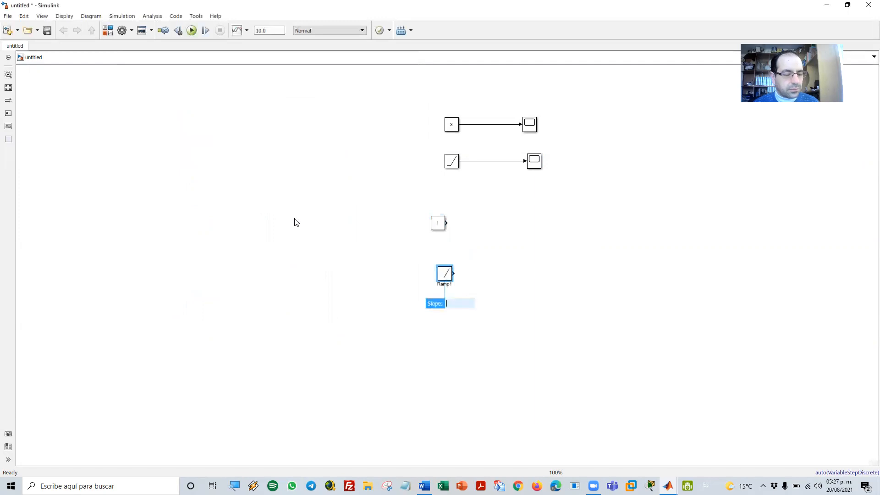
- Browse the Simulink library's Commonly Used Blocks, Continuous, Dashboard, Discrete, Discontinuities and Sinks categories to examine the available blocks
key(alt+Tab)
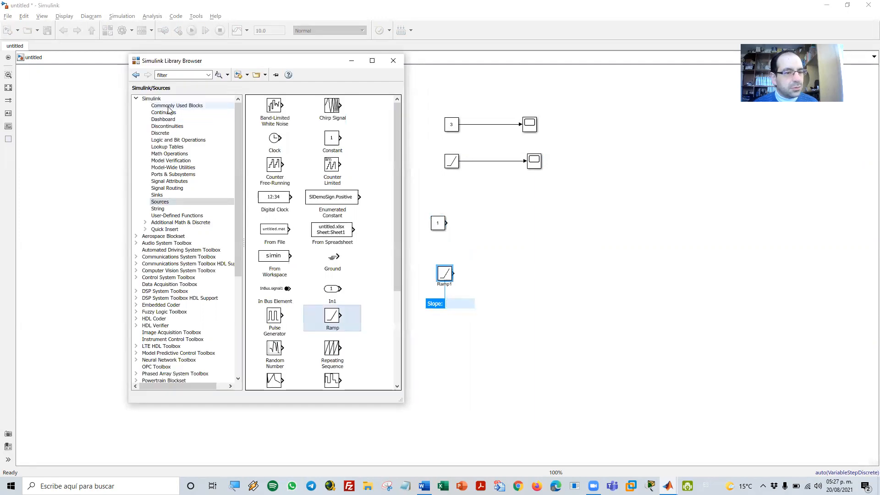
click(170, 106)
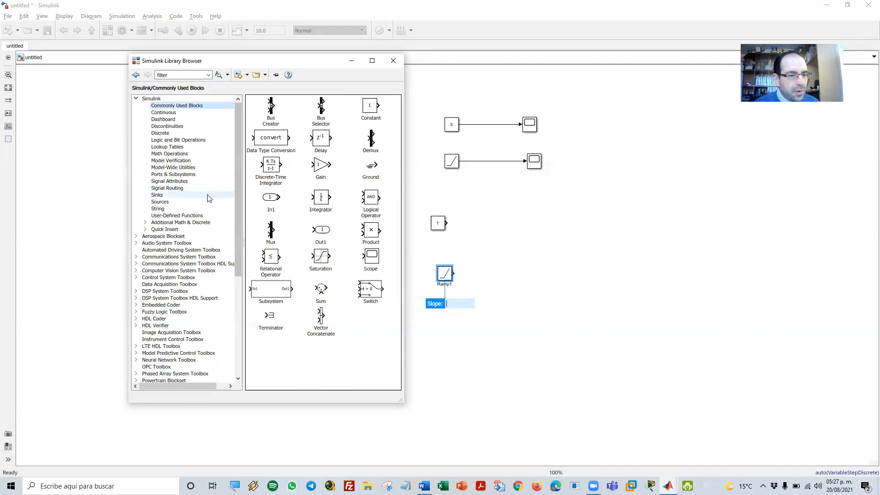
click(167, 113)
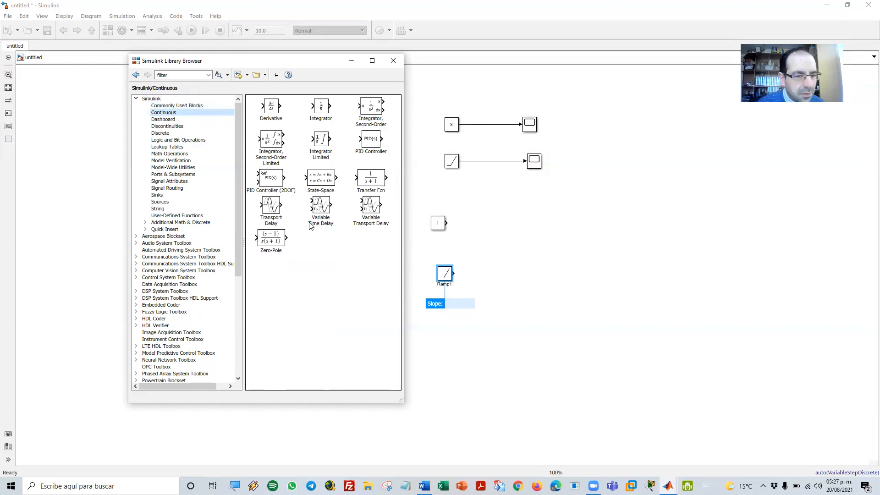
click(172, 120)
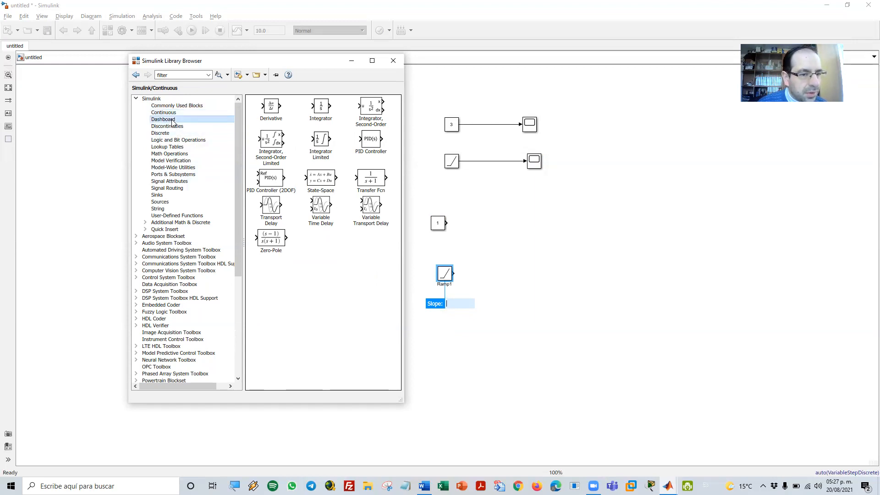
scroll(351, 234, down, 6)
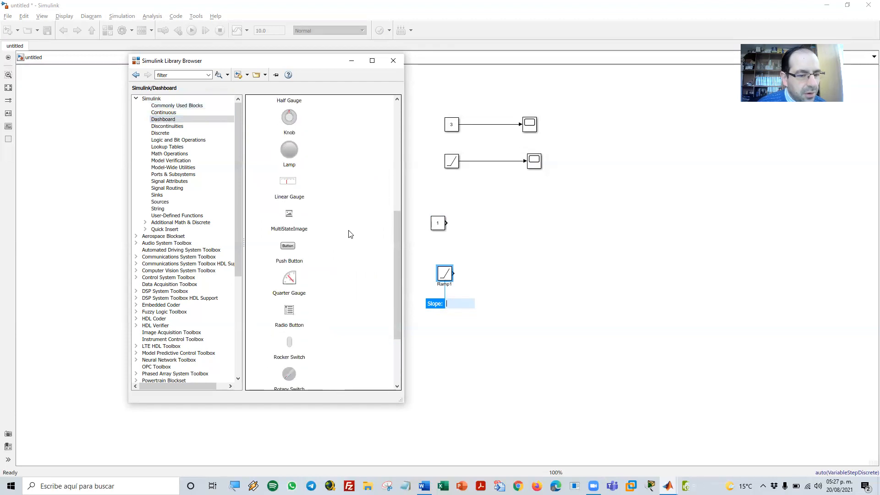
scroll(351, 235, down, 2)
scroll(351, 234, down, 2)
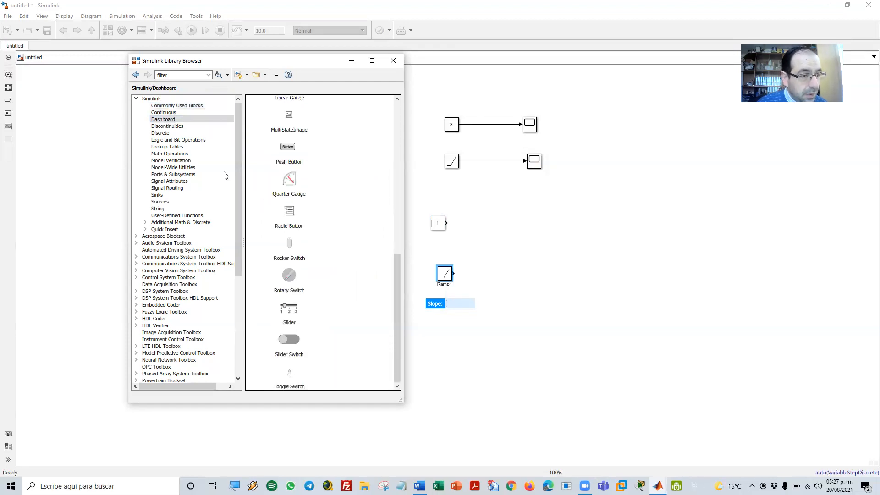
click(160, 133)
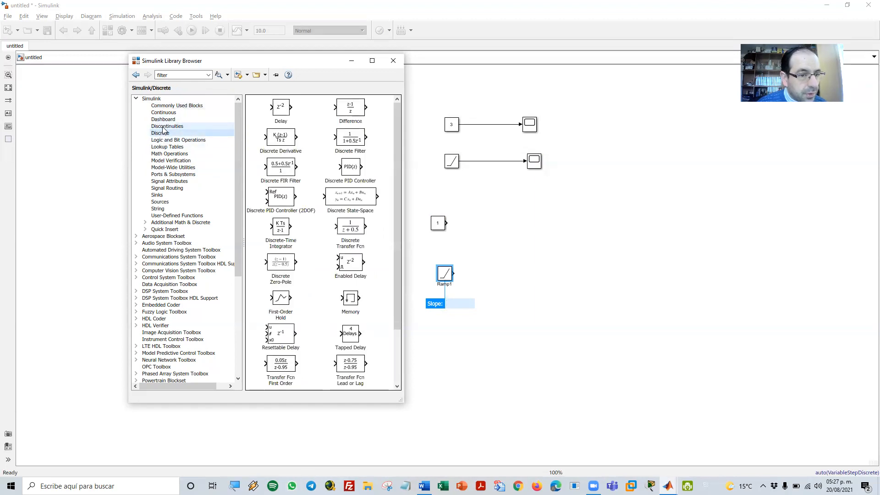
click(166, 127)
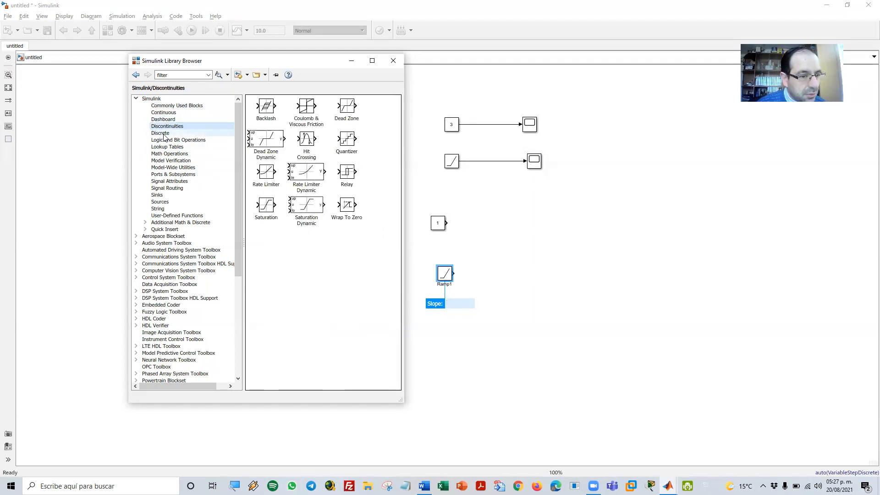
click(157, 196)
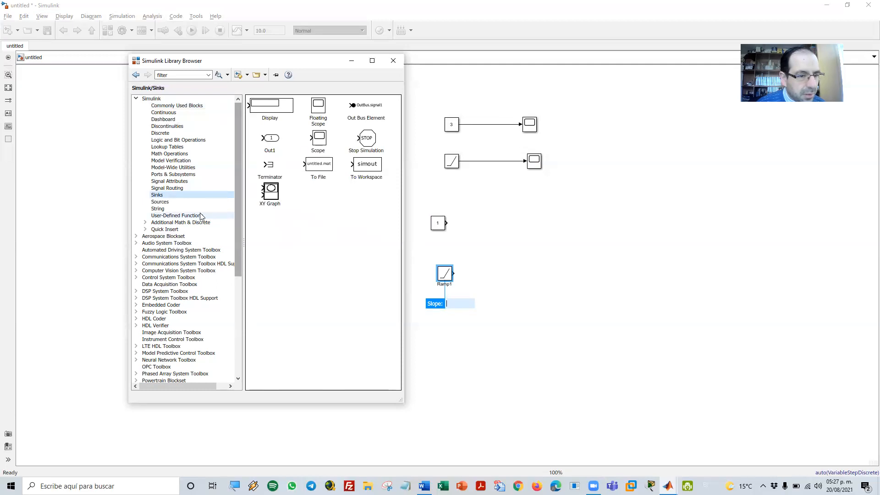
- Add a Step block from the Sources library directly beneath the upper Ramp block
click(164, 202)
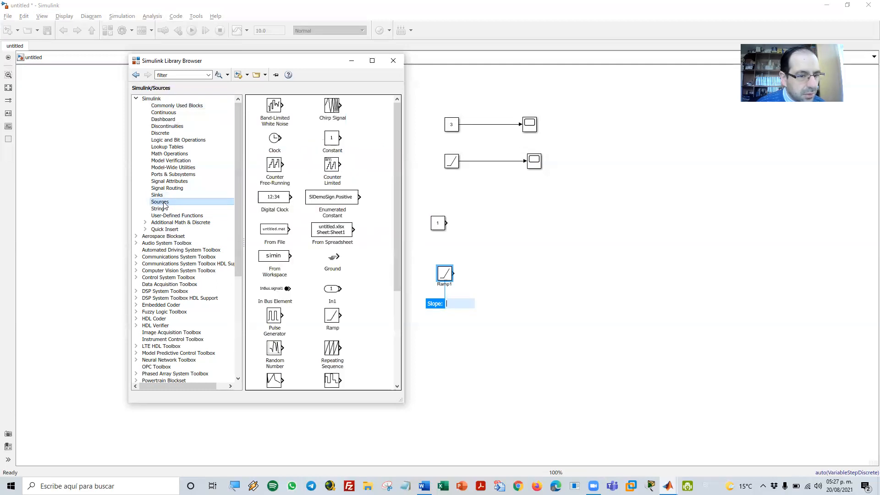
scroll(306, 260, down, 5)
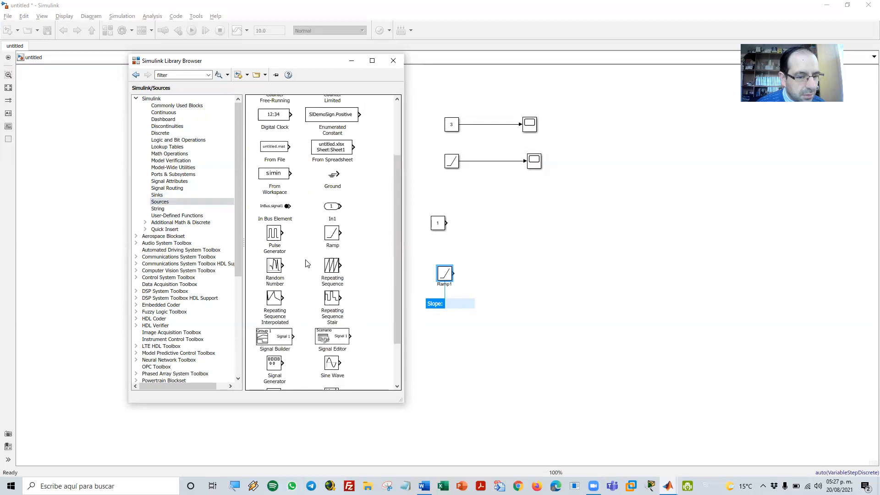
scroll(302, 263, down, 1)
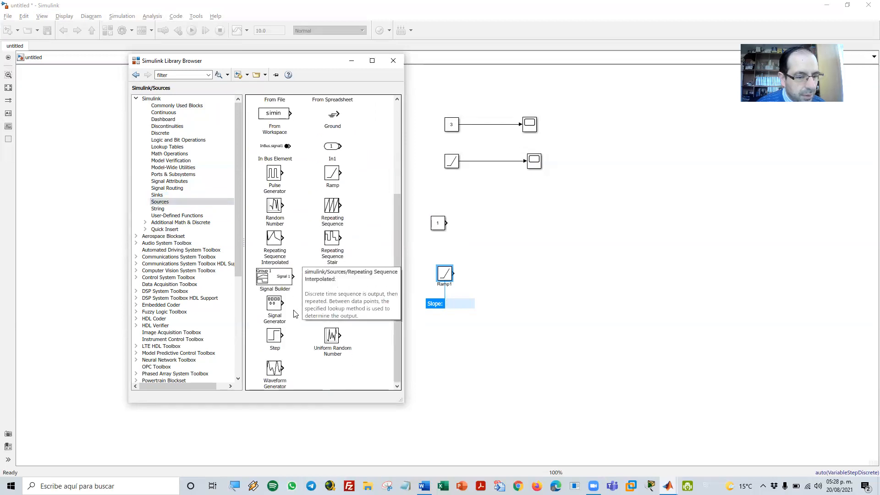
drag(278, 337, 452, 195)
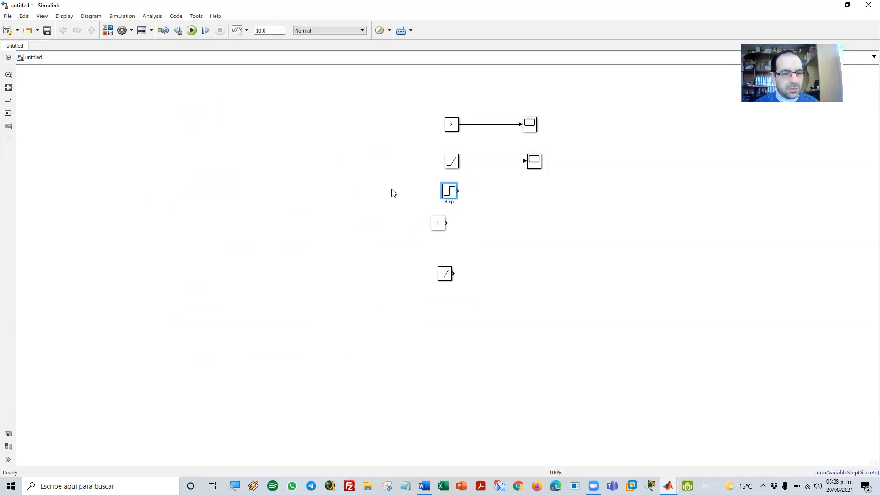
click(327, 164)
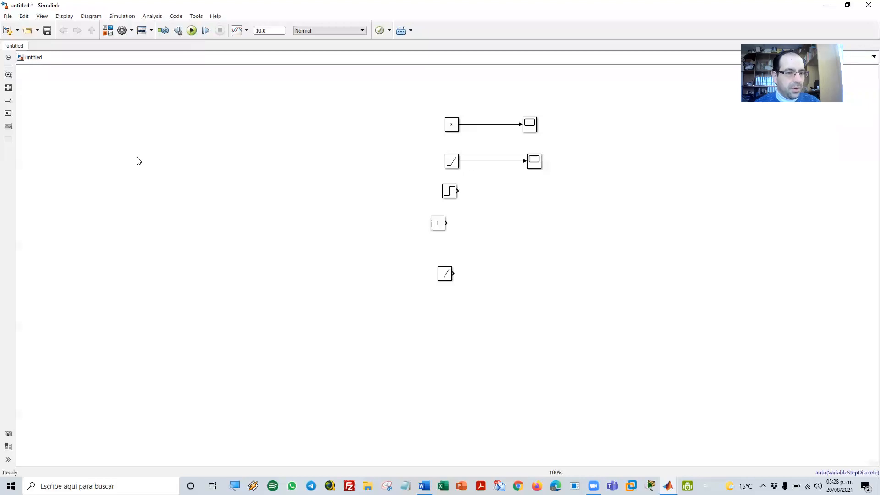
- Add a Scope from Commonly Used Blocks level with the Step block and connect the Step output to it
key(ctrl+shift+l)
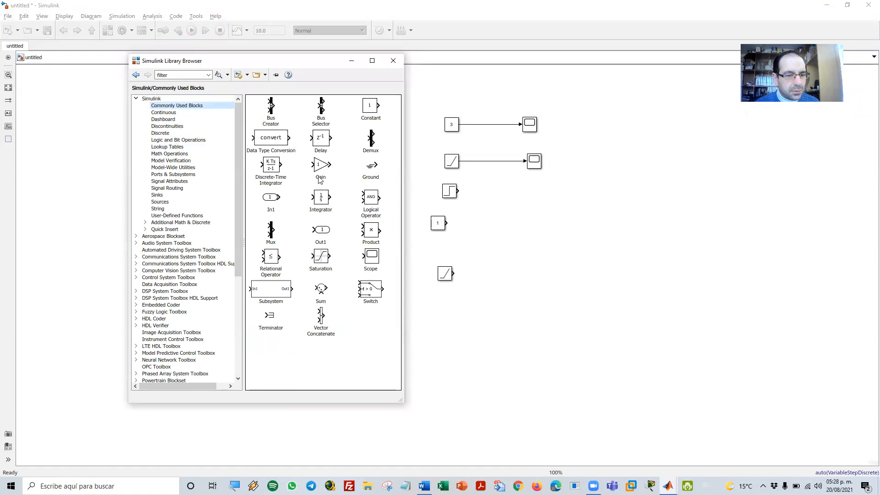
click(371, 257)
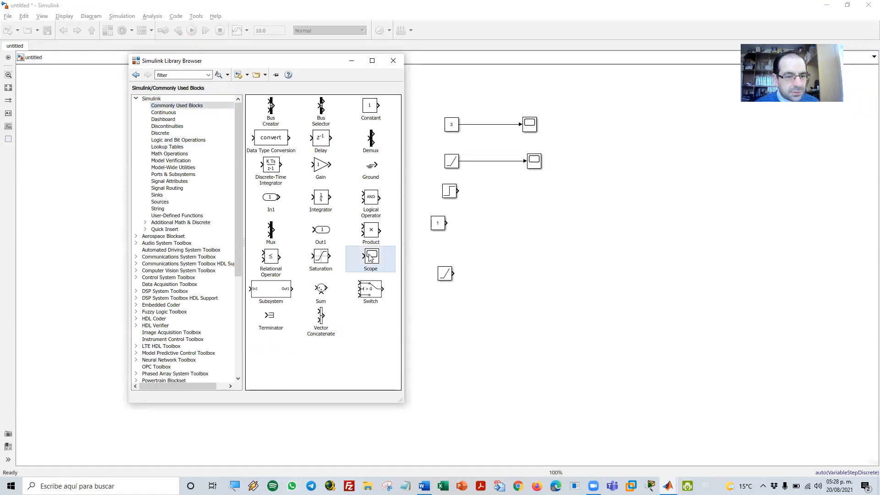
drag(370, 257, 530, 196)
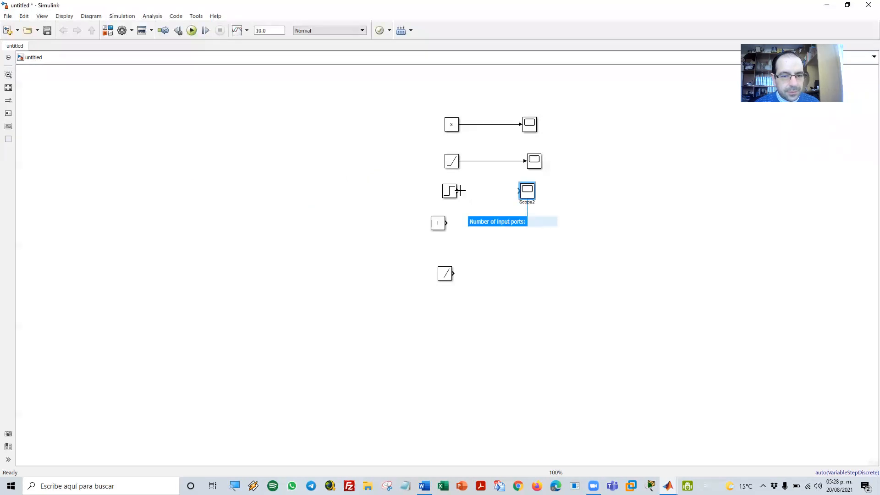
drag(459, 191, 518, 192)
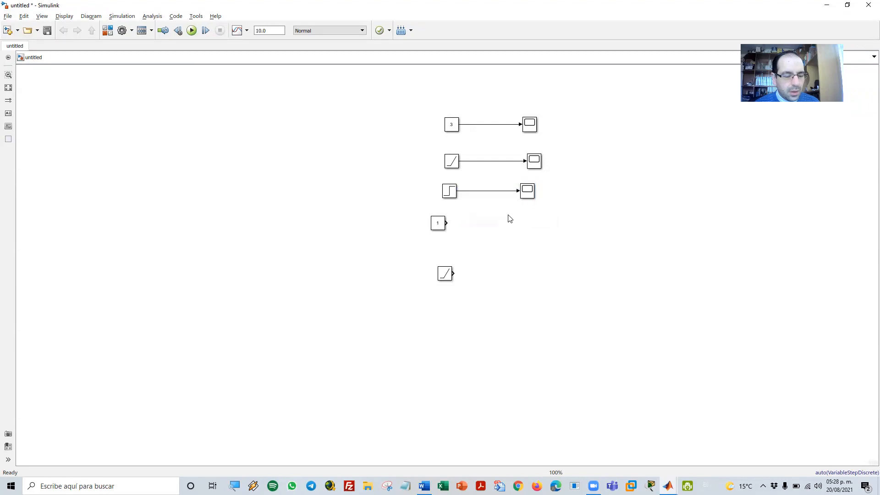
- Add a Sum block between the second Constant and second Ramp, and connect both sources to its inputs
key(ctrl+shift+l)
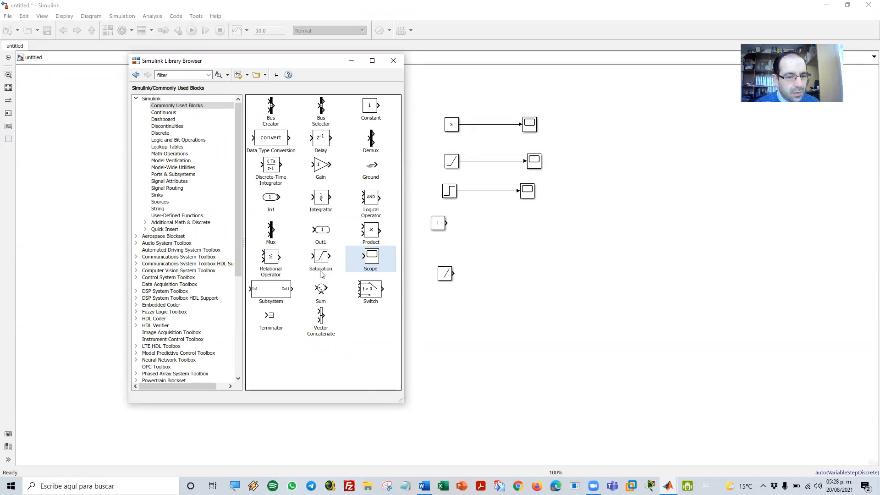
click(320, 294)
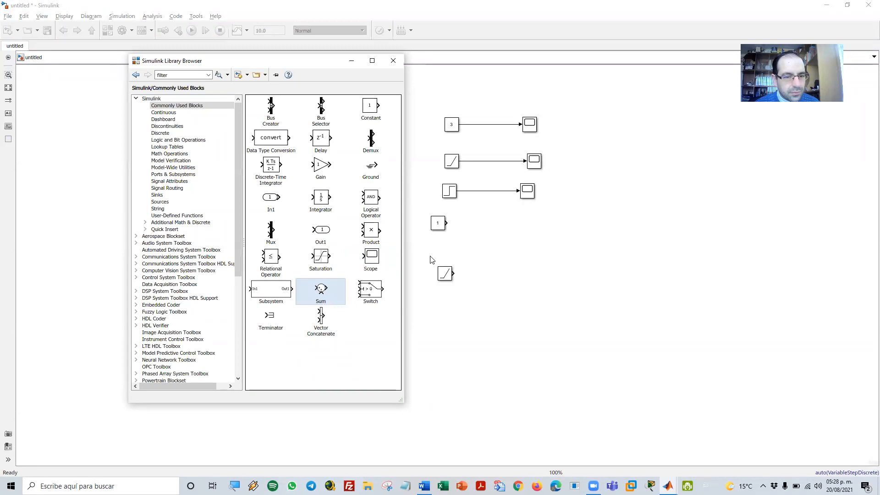
click(489, 245)
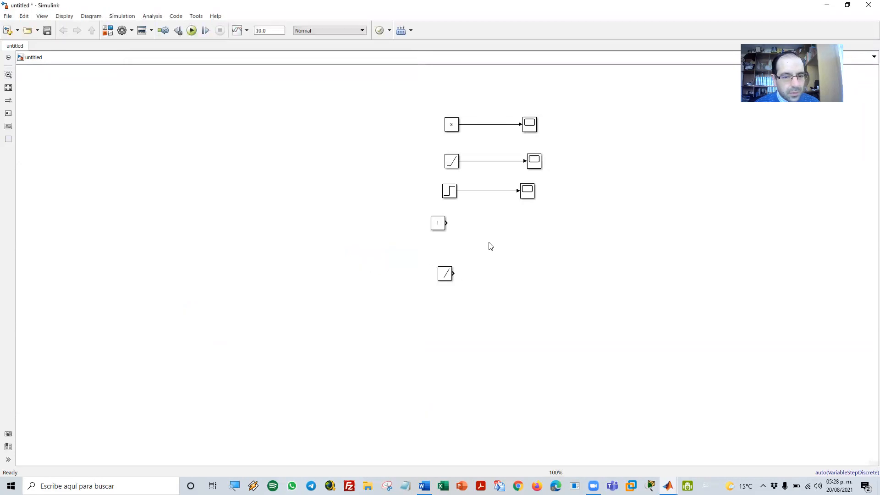
key(ctrl+shift+l)
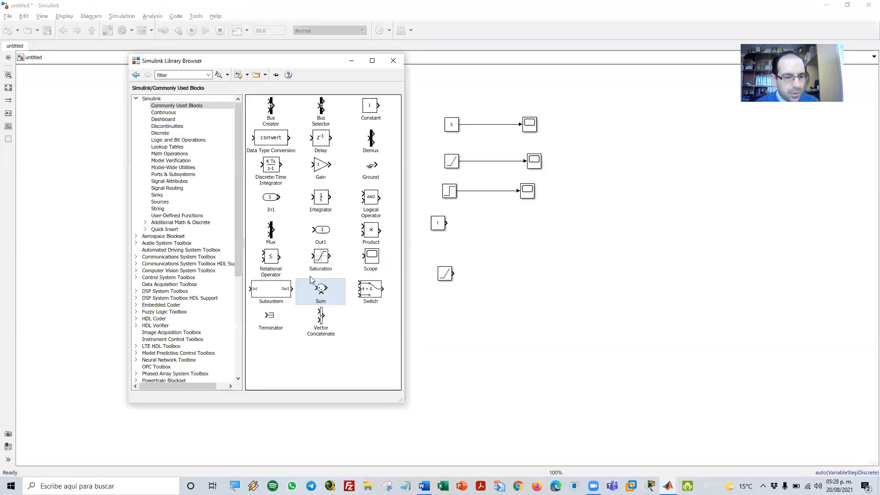
drag(322, 292, 491, 248)
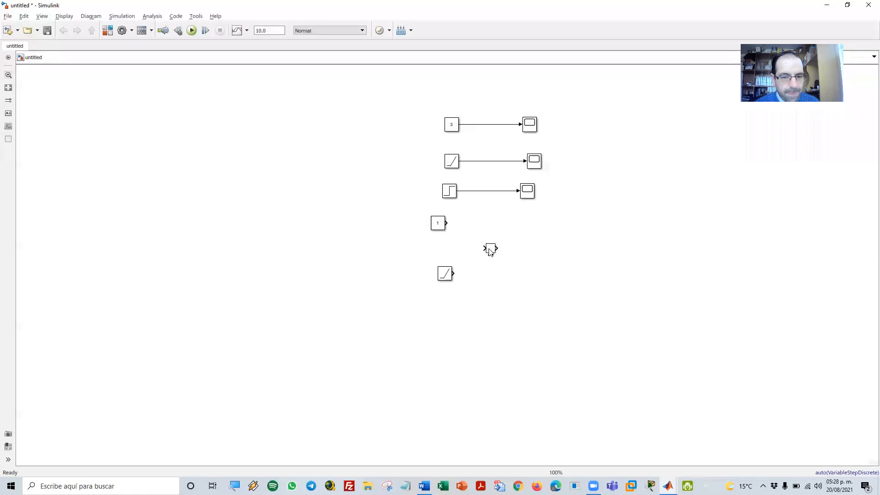
drag(447, 222, 483, 248)
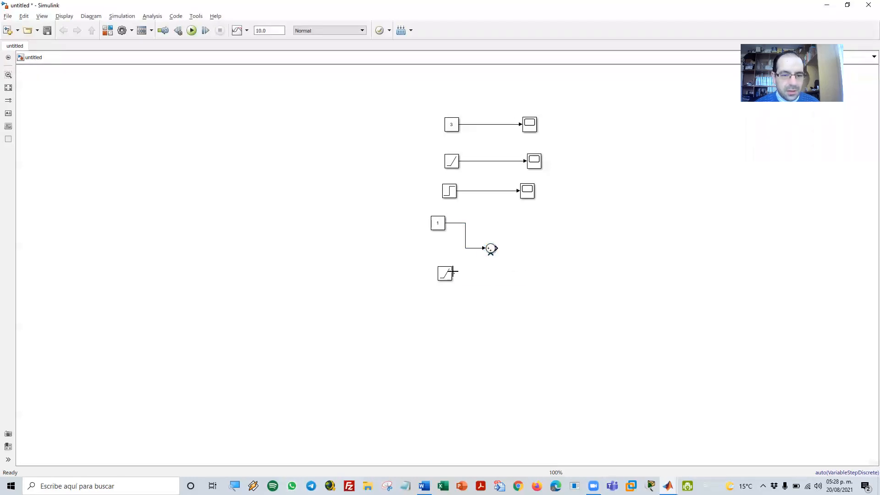
drag(453, 274, 491, 255)
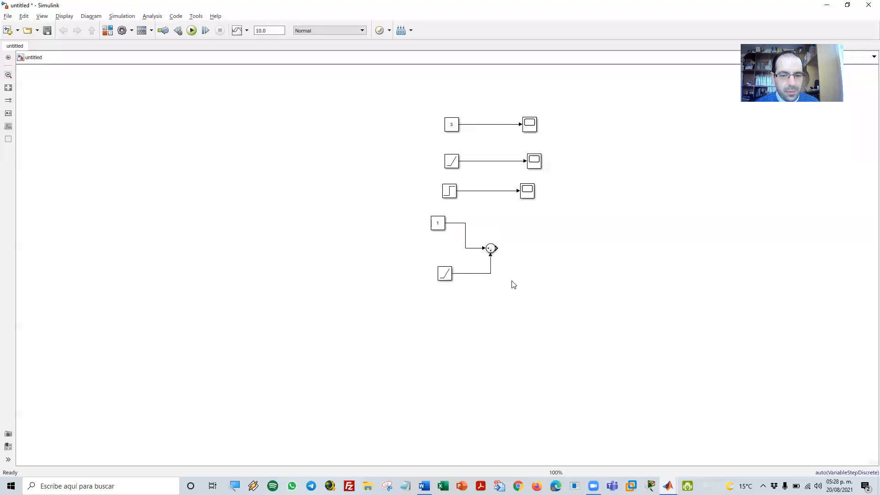
- Add a Scope to the right of the Sum block and connect the Sum output to it
key(ctrl+shift+l)
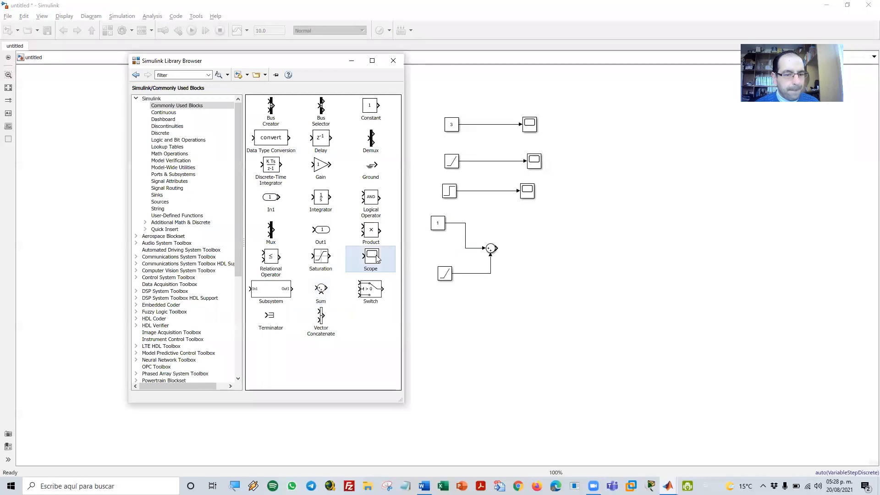
click(537, 247)
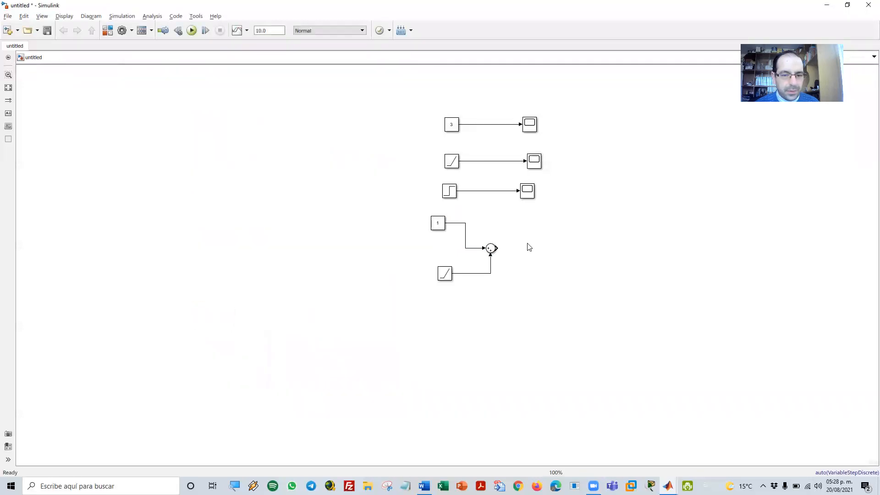
key(ctrl+shift+l)
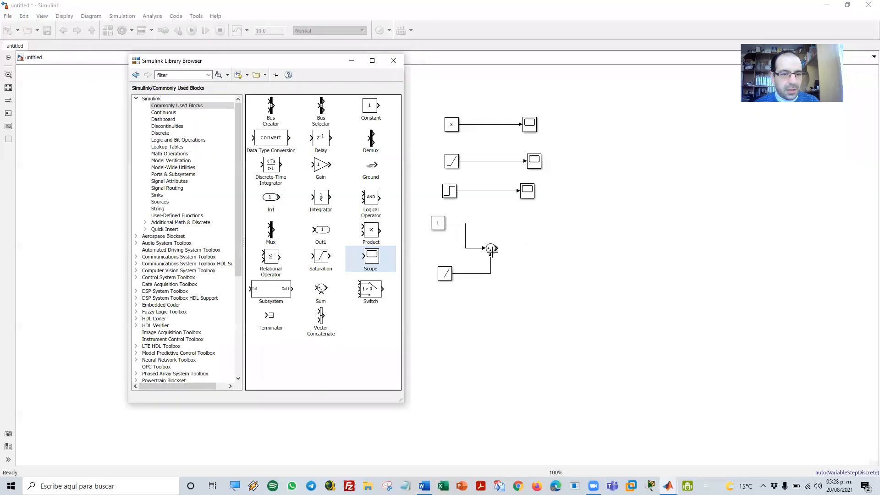
drag(374, 261, 561, 261)
click(497, 249)
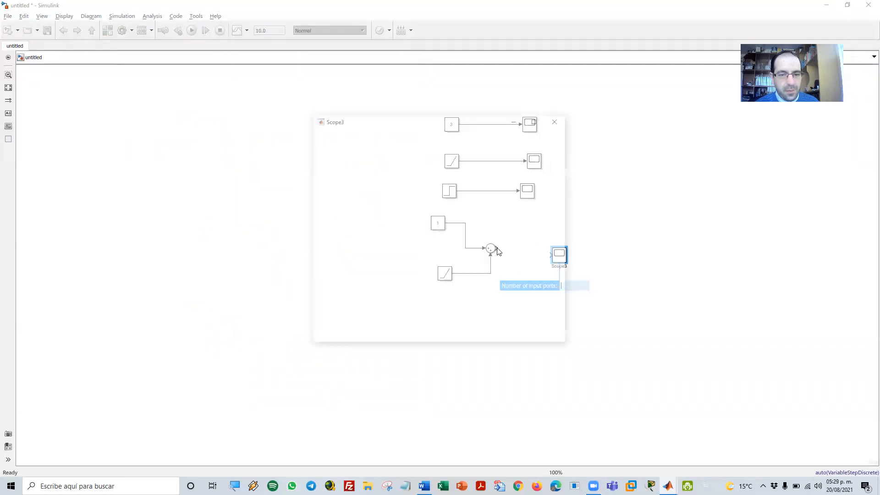
click(556, 121)
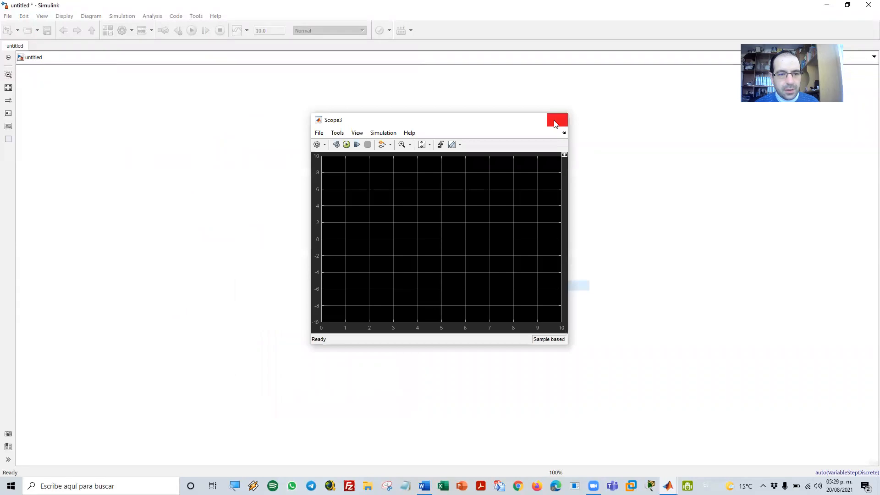
drag(496, 246, 553, 255)
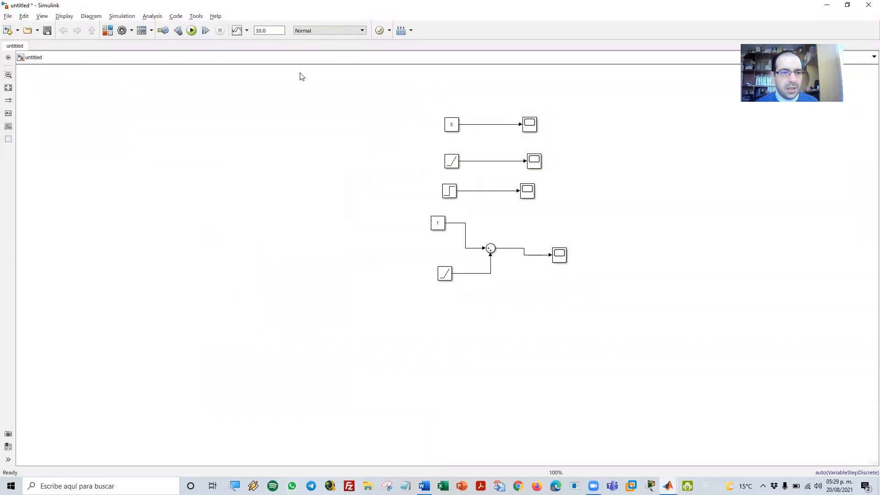
- Run the simulation and view the signals in the Scopes connected to the Sum and Step blocks
click(191, 31)
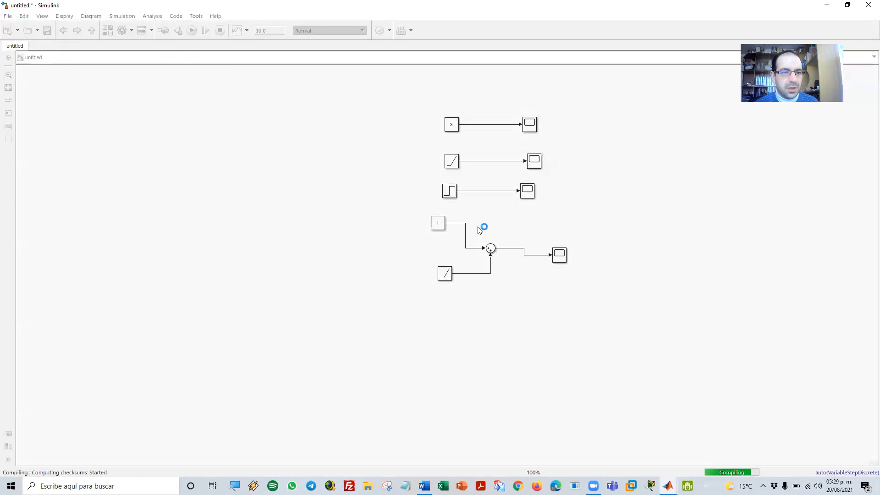
double_click(560, 256)
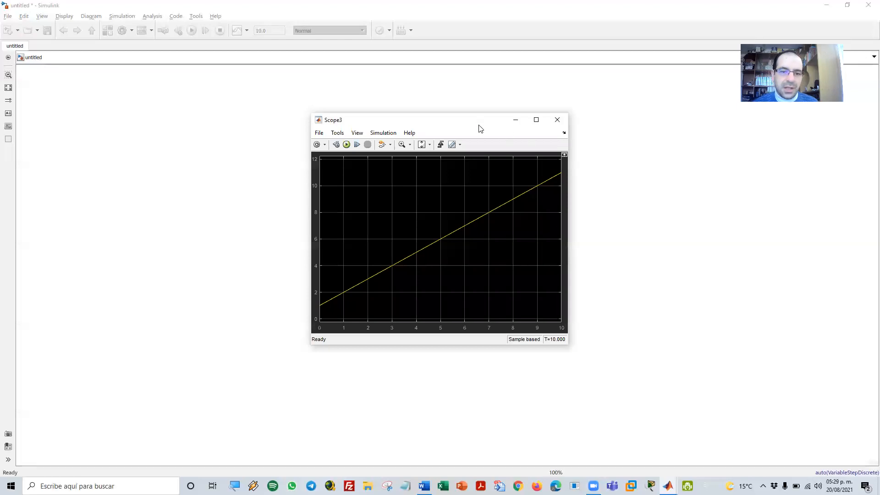
drag(480, 129, 748, 177)
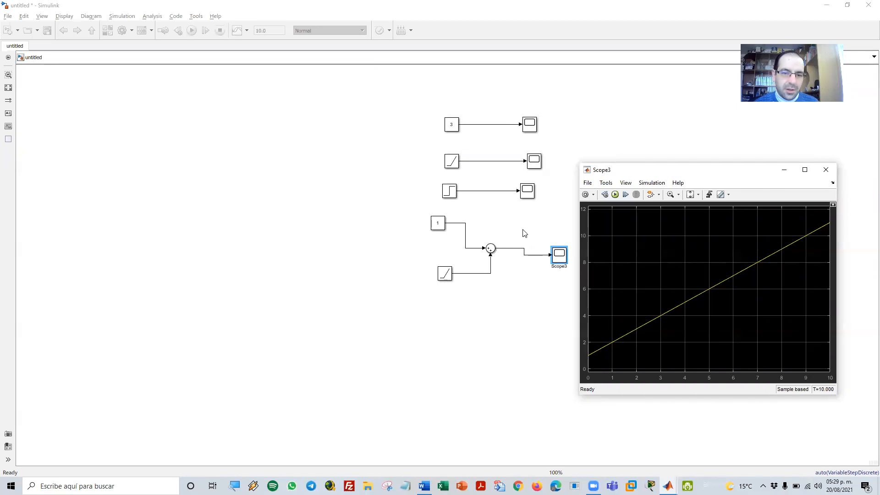
click(529, 195)
double_click(528, 196)
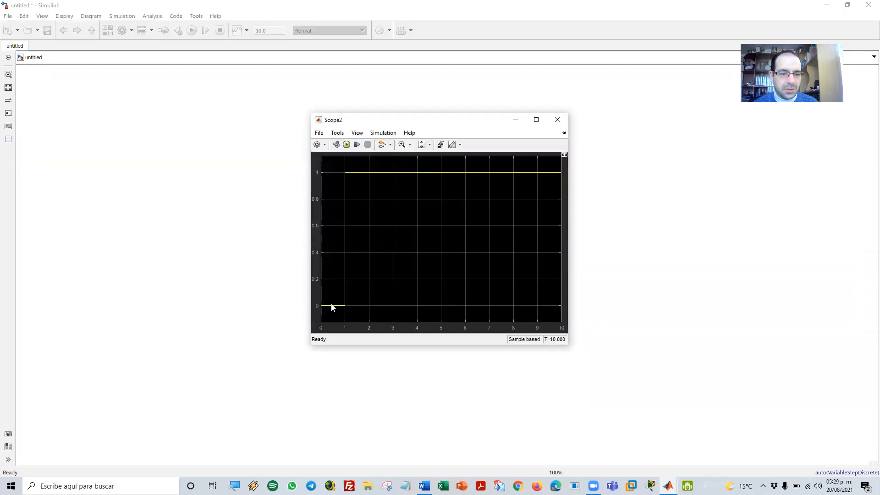
- Close the open Scope window and place a copy of the Step block below the second Ramp
click(558, 120)
drag(446, 278, 439, 280)
click(491, 303)
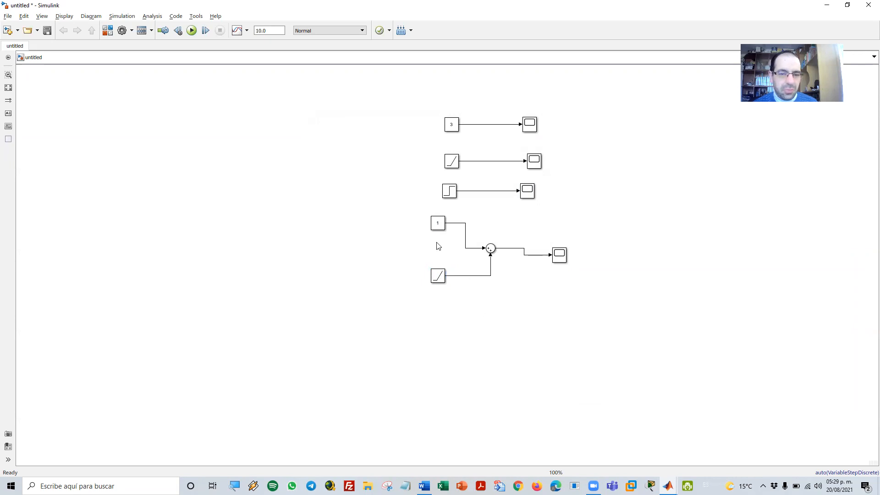
drag(419, 172, 456, 205)
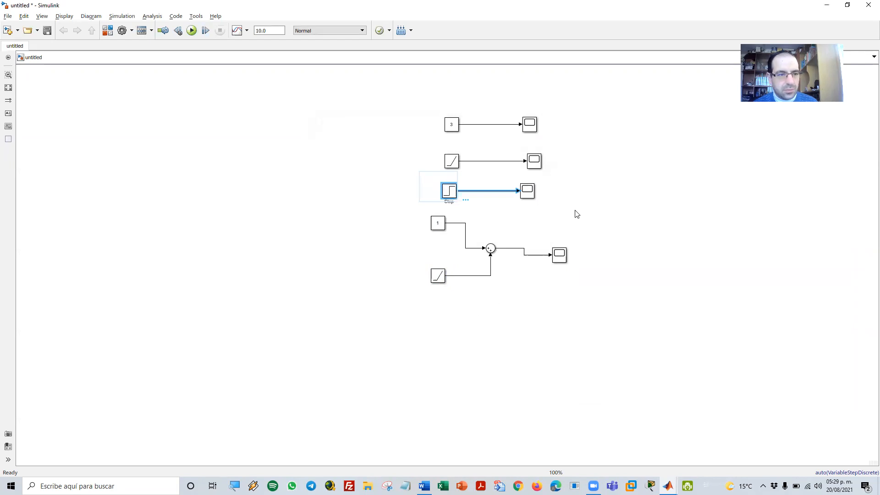
drag(448, 195, 437, 322)
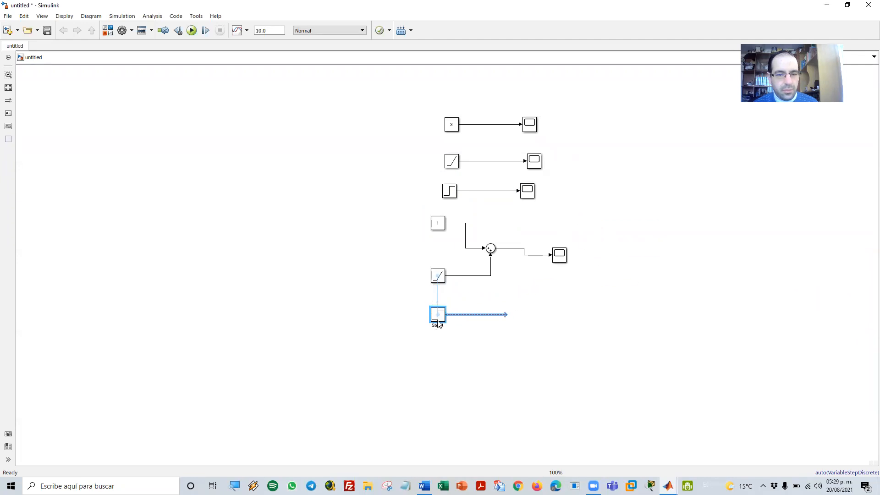
- Give the Sum block a third positive input by setting its list of signs to |+++
click(491, 251)
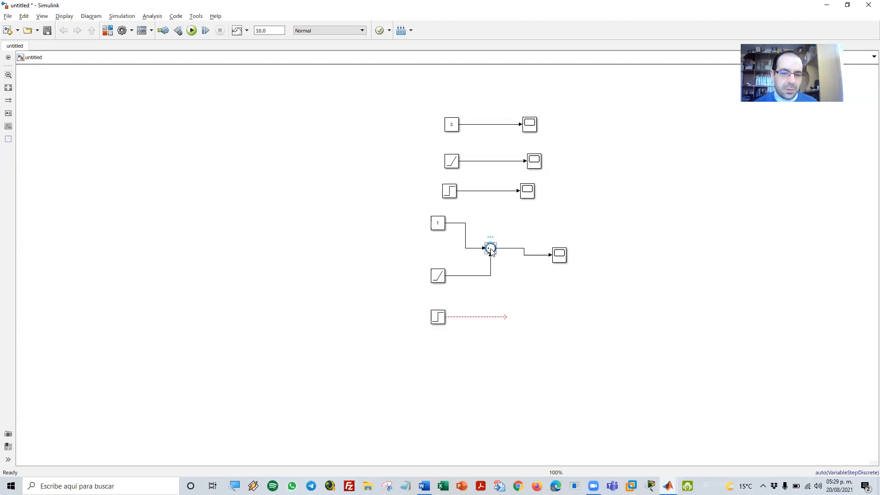
double_click(491, 249)
double_click(526, 268)
click(527, 268)
text(+++)
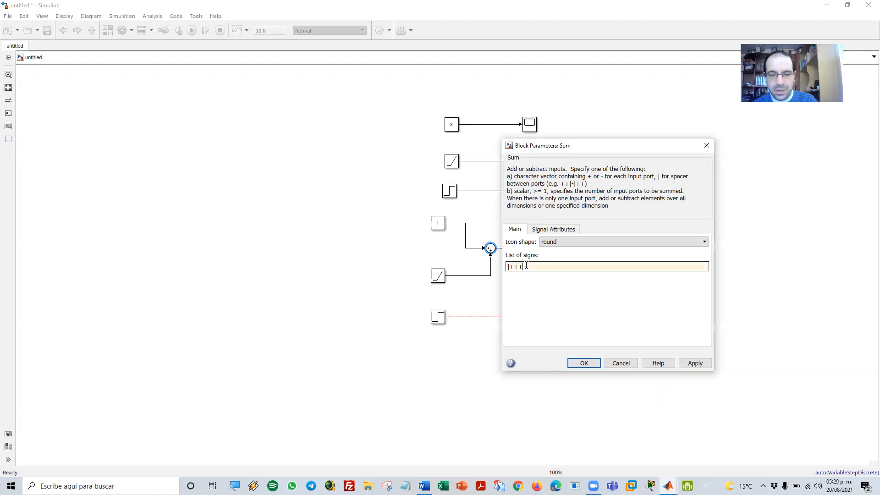
click(584, 363)
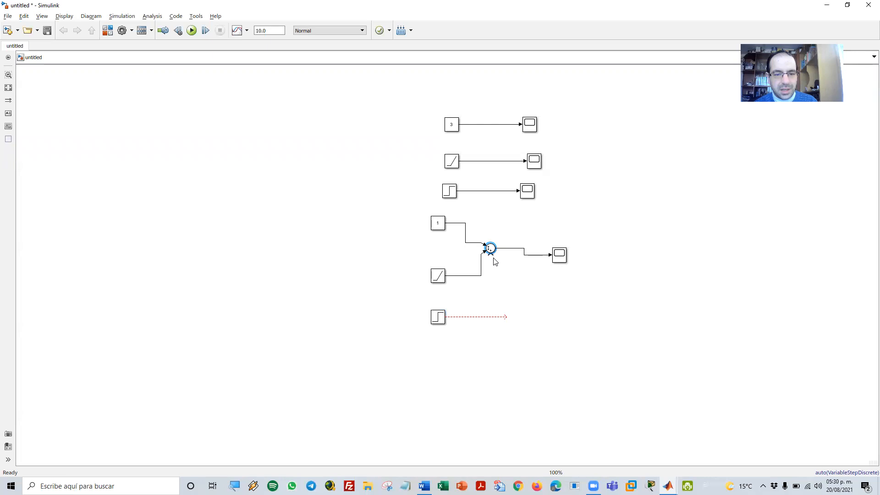
- Connect the output of the copied Step block to the Sum block's free third input
click(504, 317)
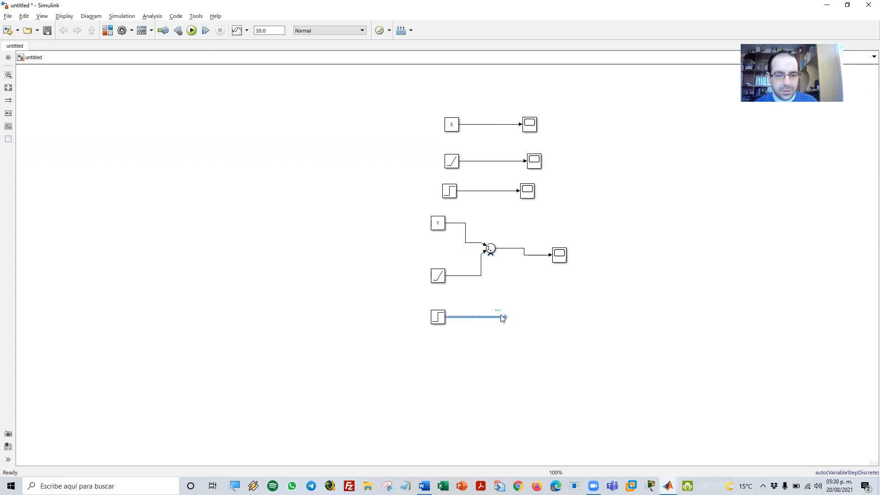
drag(508, 317, 490, 252)
click(525, 290)
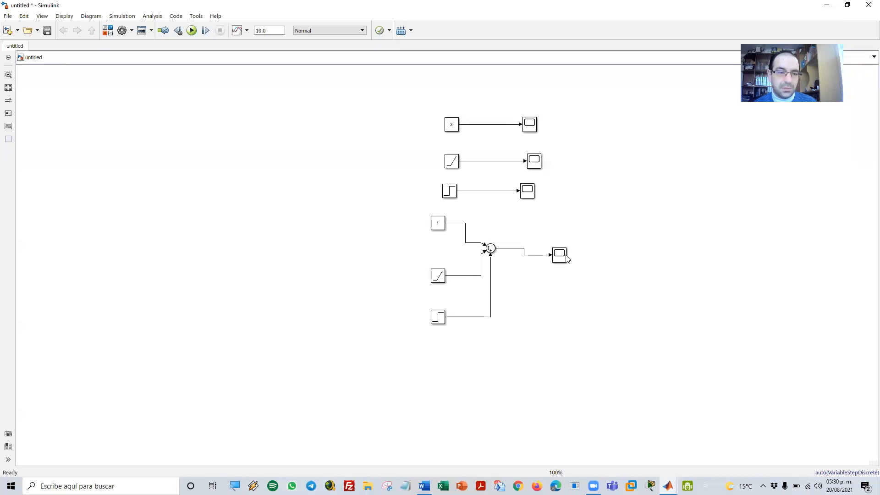
- Run the simulation and view the three-input sum in the Scope connected to the Sum block
click(191, 30)
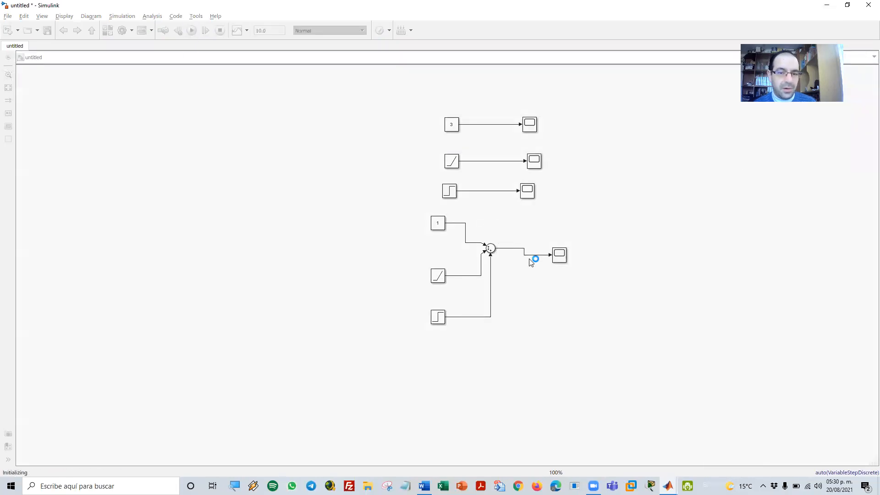
click(559, 256)
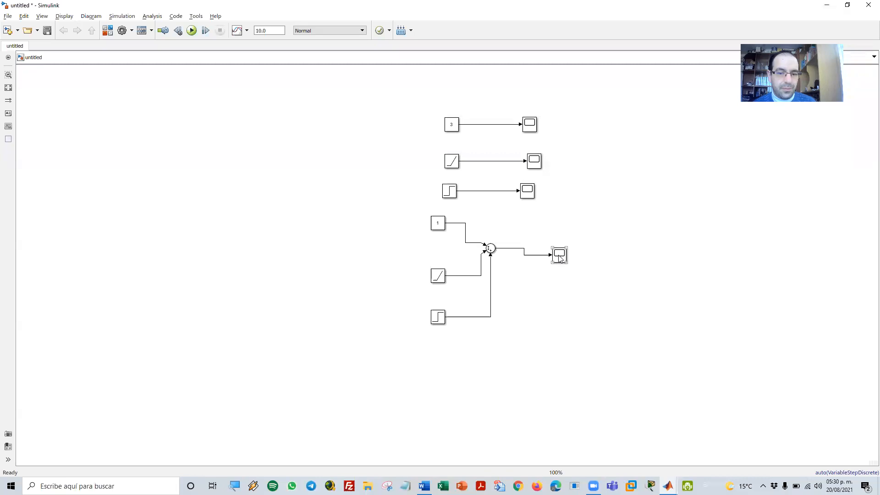
double_click(560, 258)
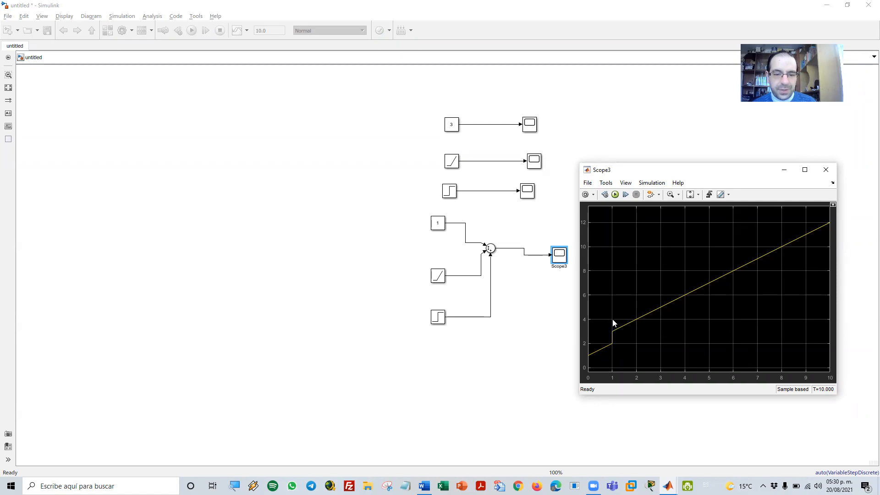
click(527, 327)
- Set the final value of the Step block feeding the Sum to 2
double_click(439, 320)
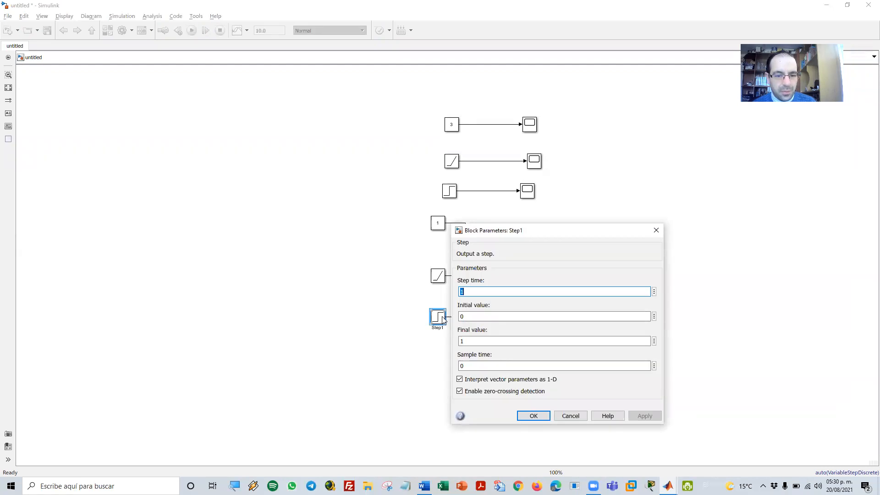
click(460, 341)
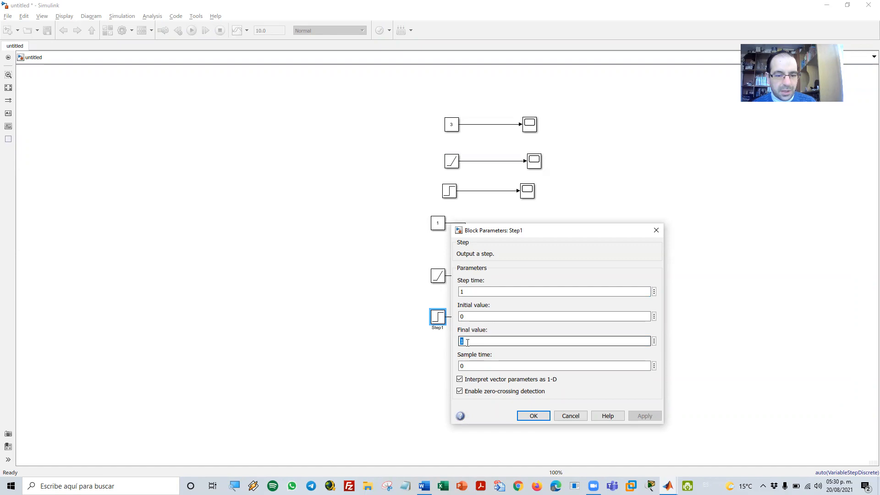
text(2)
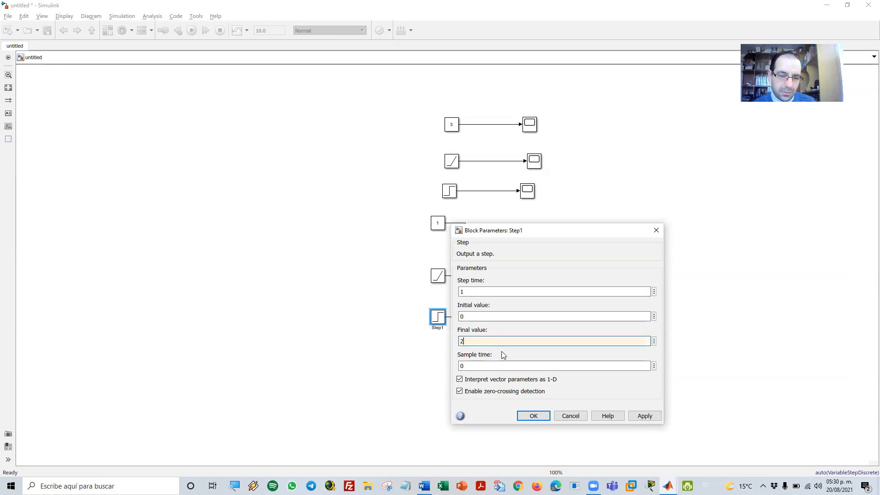
click(646, 416)
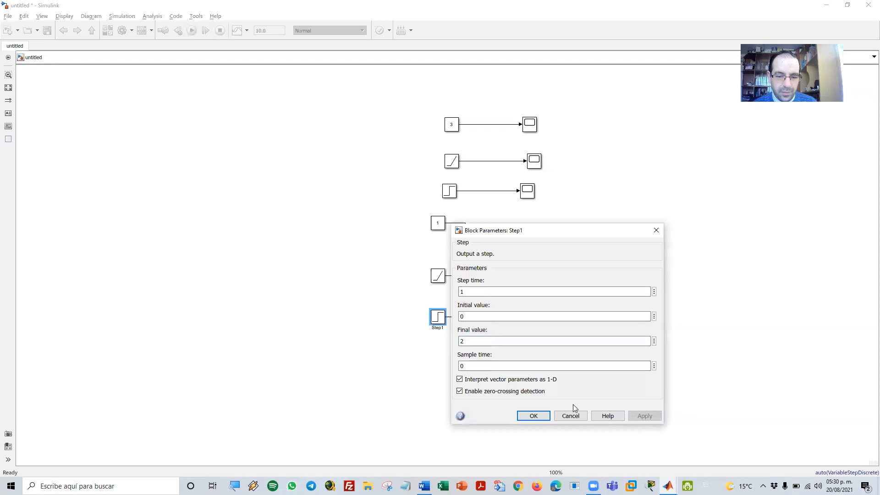
click(534, 415)
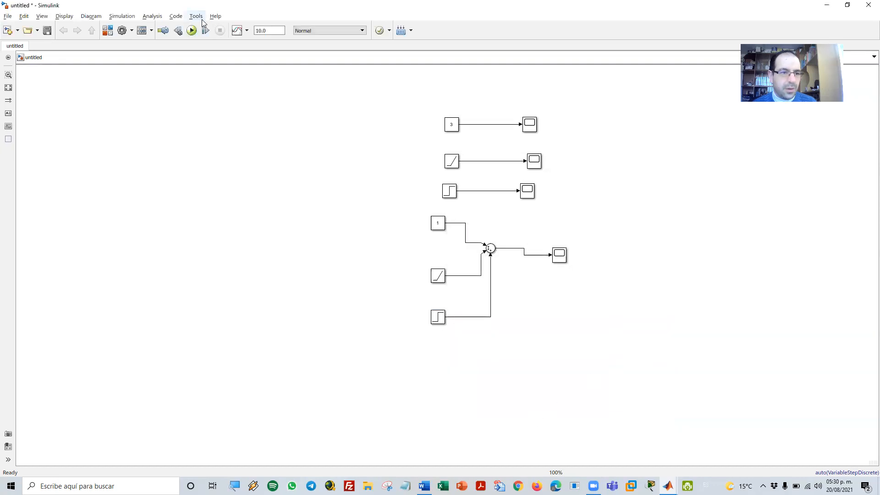
- Rerun the simulation with the changed Step, view the Sum's Scope and close its window
click(192, 30)
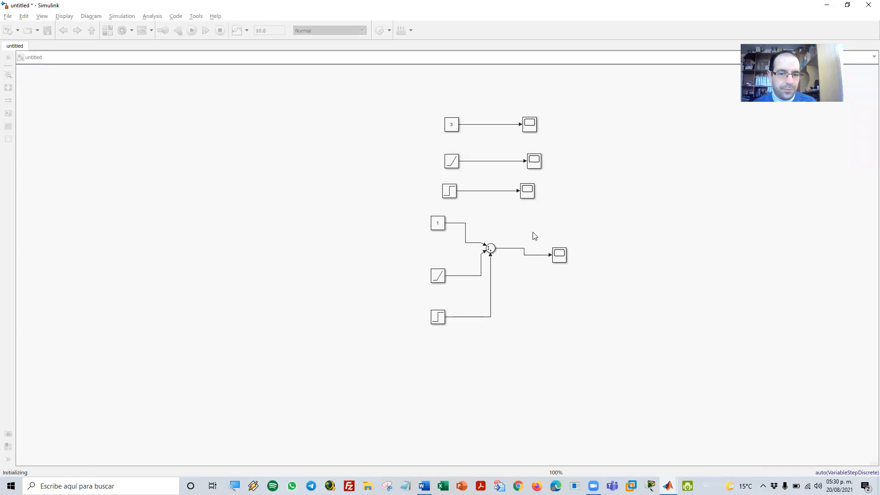
double_click(560, 255)
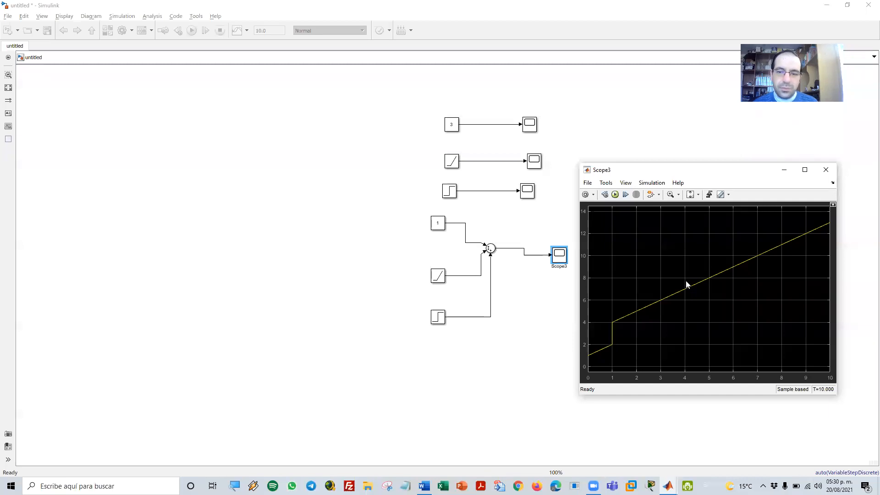
click(826, 170)
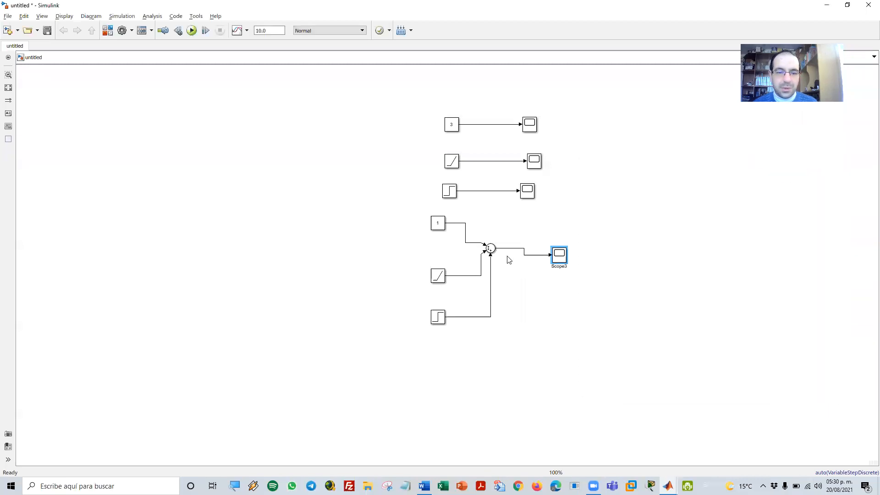
- Add a negative fourth input to the Sum block by setting its list of signs to |+++-
double_click(489, 249)
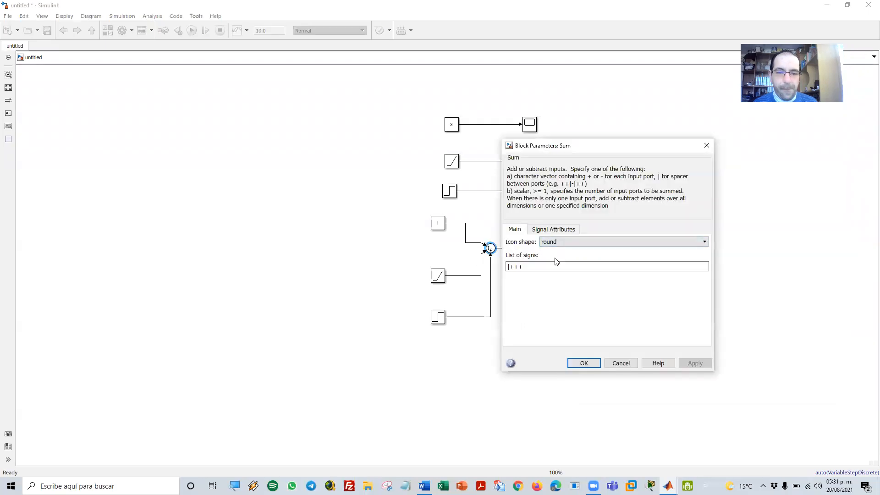
double_click(551, 269)
click(551, 269)
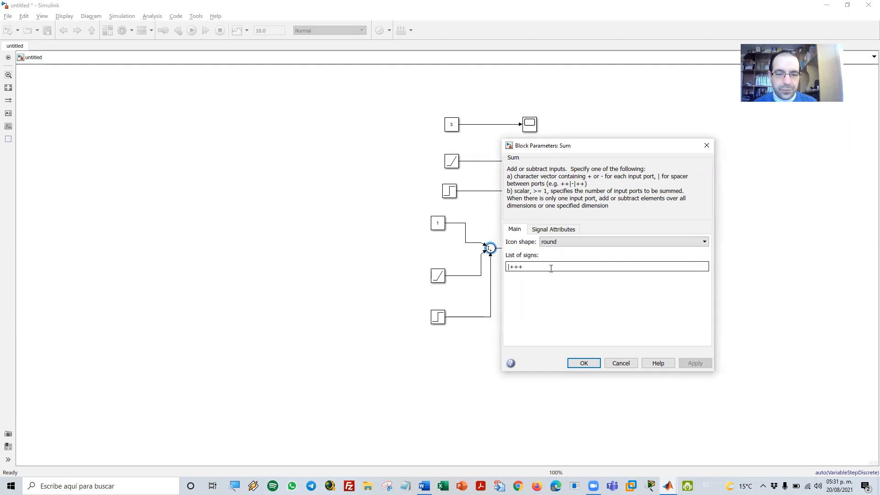
text(|+++-)
click(687, 365)
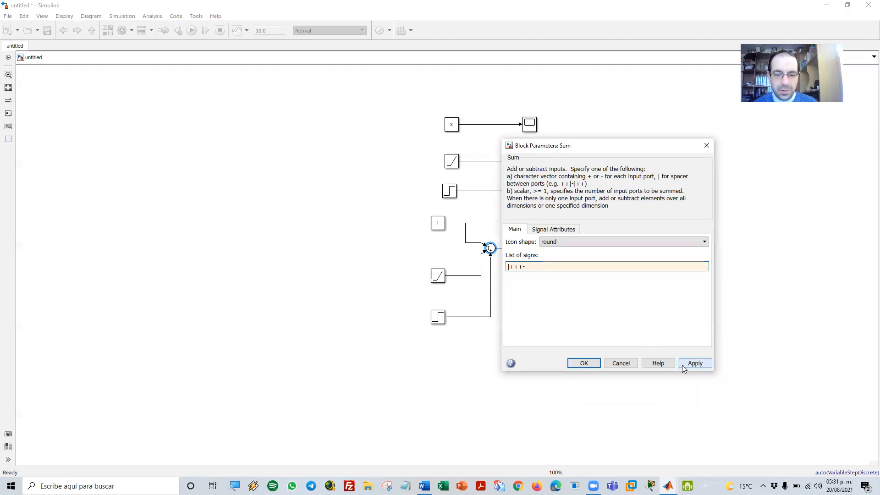
click(589, 363)
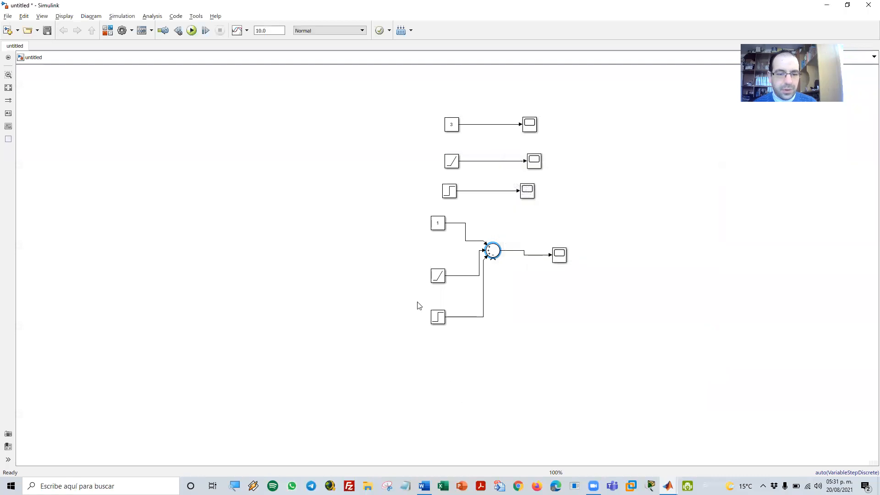
- Paste another Step block below the existing sources, connect it to the Sum's negative input and align it with the sources above
click(413, 365)
key(ctrl+v)
drag(486, 365, 494, 257)
drag(419, 364, 440, 365)
- Set the lowest Step block's final value to 2 and its step time to 4
double_click(439, 366)
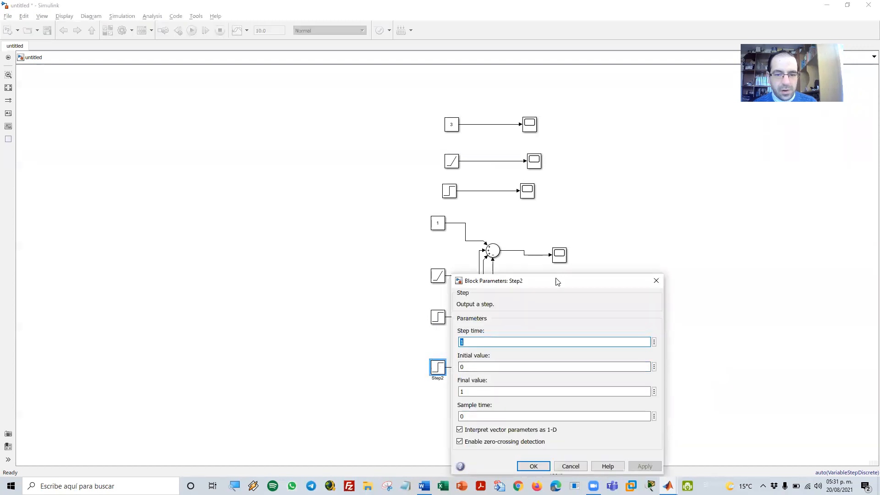
drag(560, 284, 663, 158)
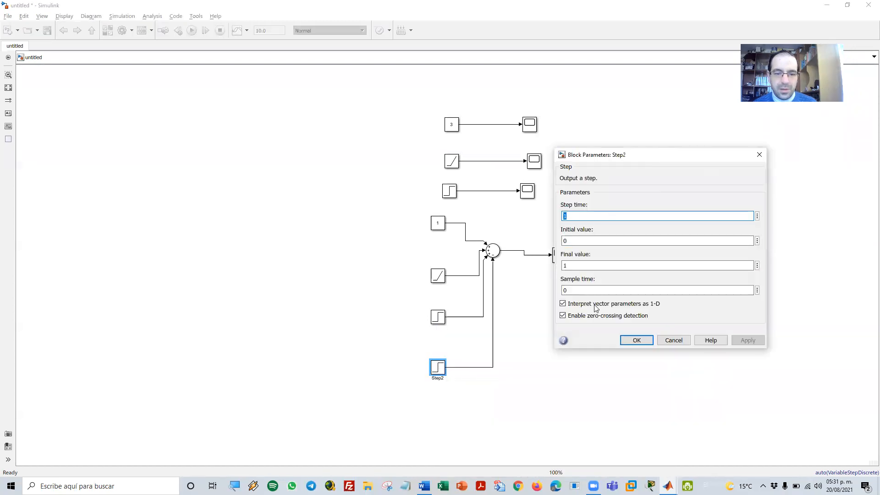
double_click(568, 266)
text(2)
double_click(579, 215)
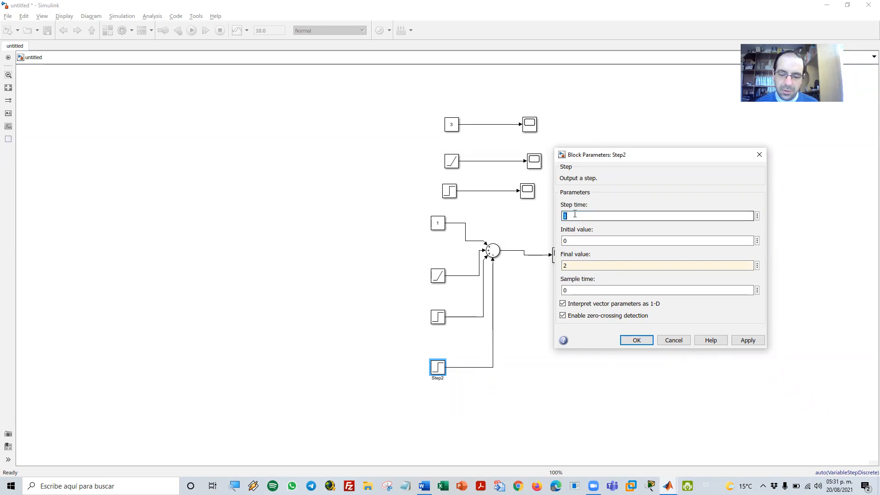
text(4)
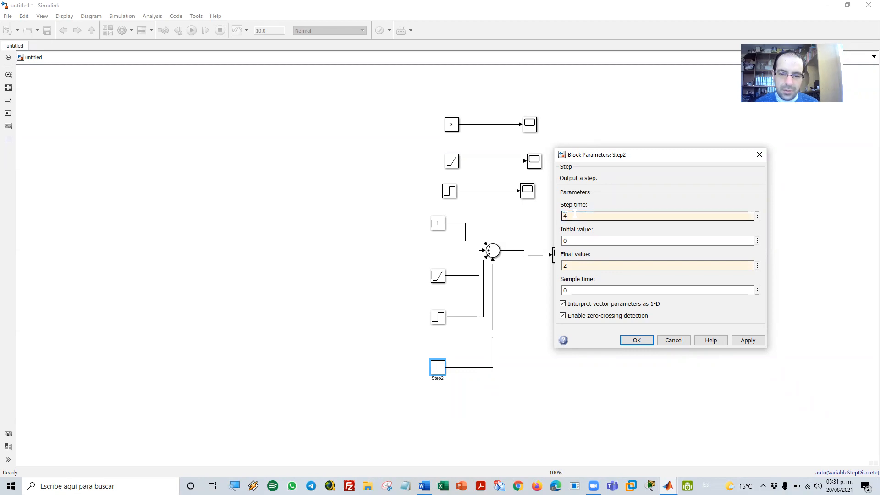
click(747, 341)
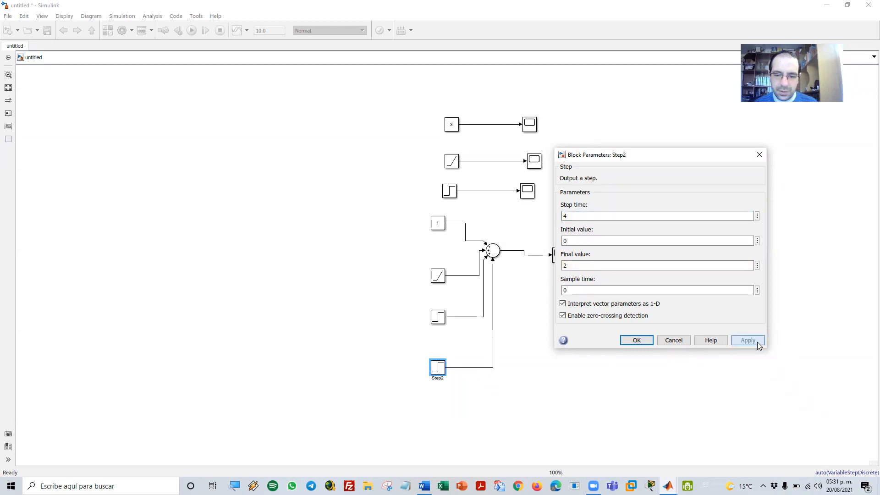
click(647, 340)
click(616, 307)
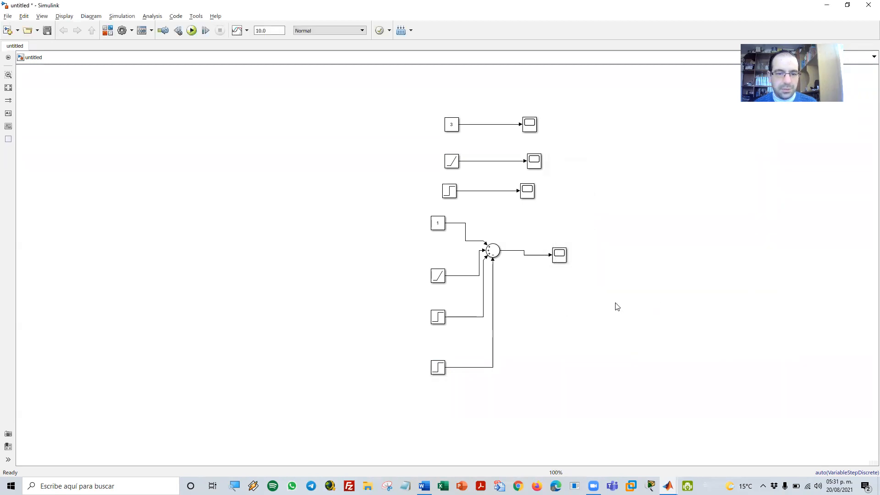
- Level the Sum's Scope with the Sum output, and run the simulation to view the combined signal in it
drag(565, 260, 567, 255)
click(668, 265)
click(192, 31)
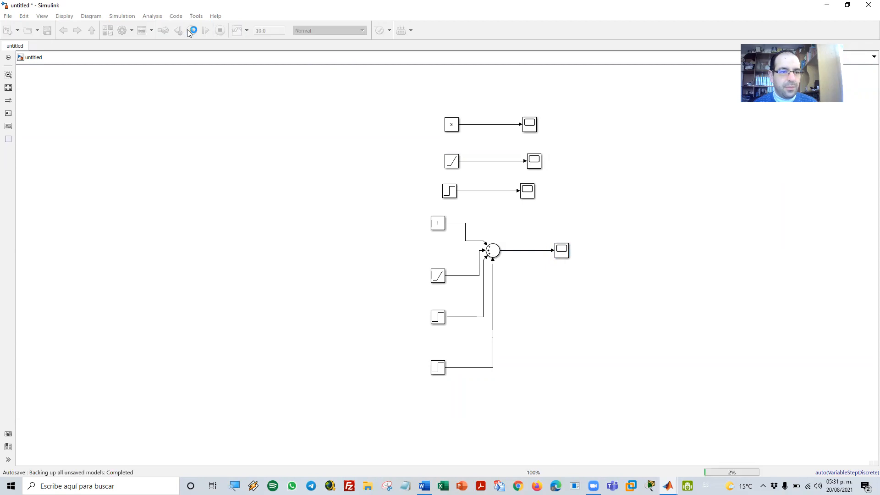
click(563, 252)
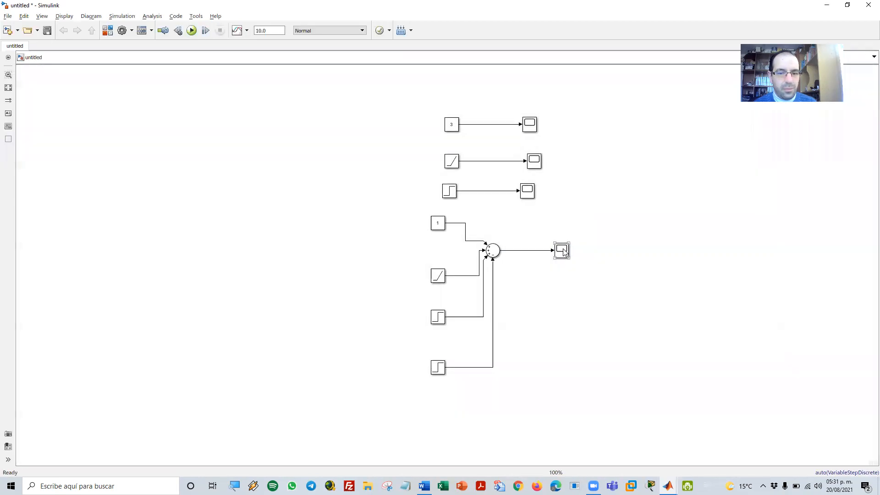
double_click(563, 251)
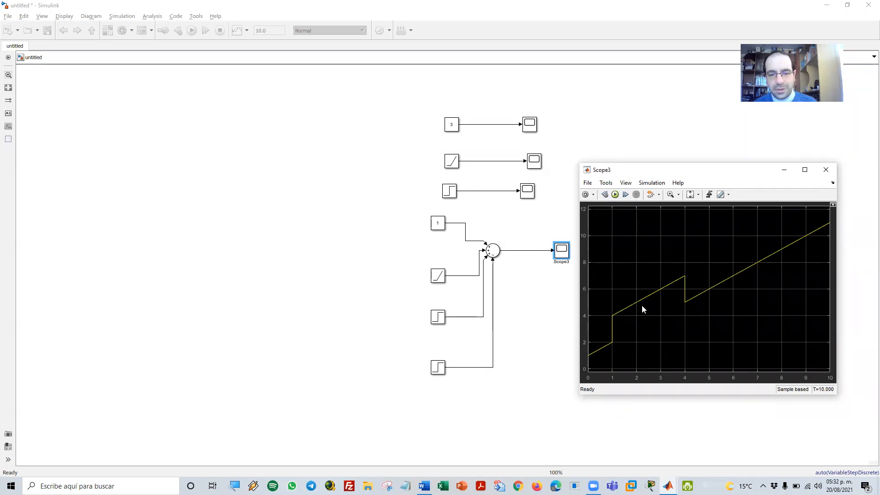
click(826, 170)
- Select the whole diagram and move it toward the canvas's left edge to free space beside it
drag(316, 83, 579, 406)
drag(454, 126, 154, 110)
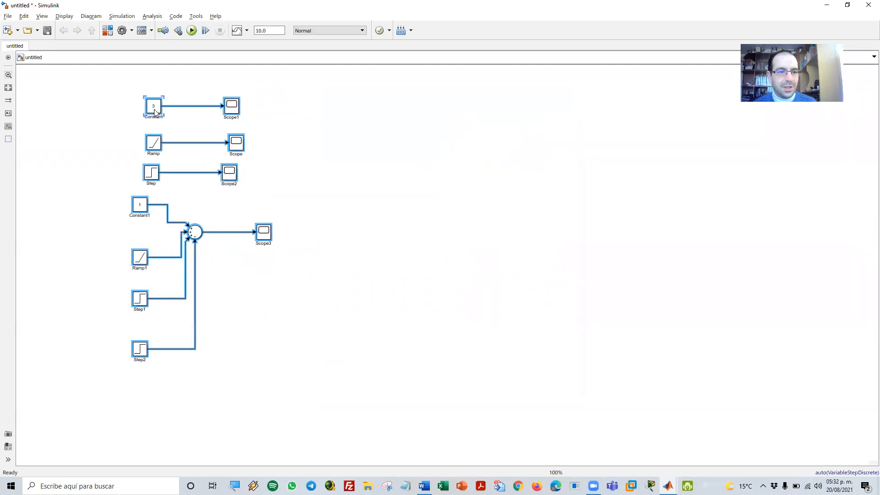
click(452, 224)
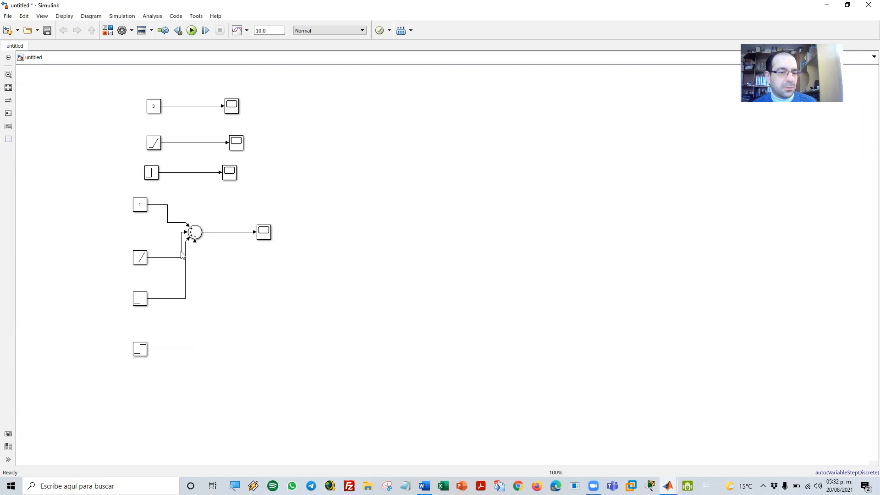
- Align the first Step's Scope with the Constant's Scope and move the upper three source blocks toward the column of the lower sources
drag(112, 82, 231, 169)
click(229, 171)
click(272, 166)
drag(118, 82, 142, 170)
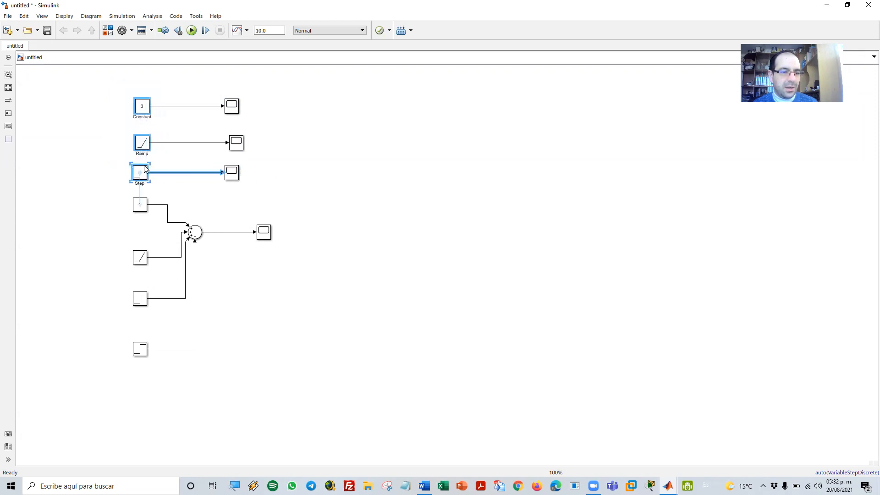
- Align the Scopes of the upper Constant, Ramp and Step sources vertically with the Sum's Scope
drag(209, 83, 264, 176)
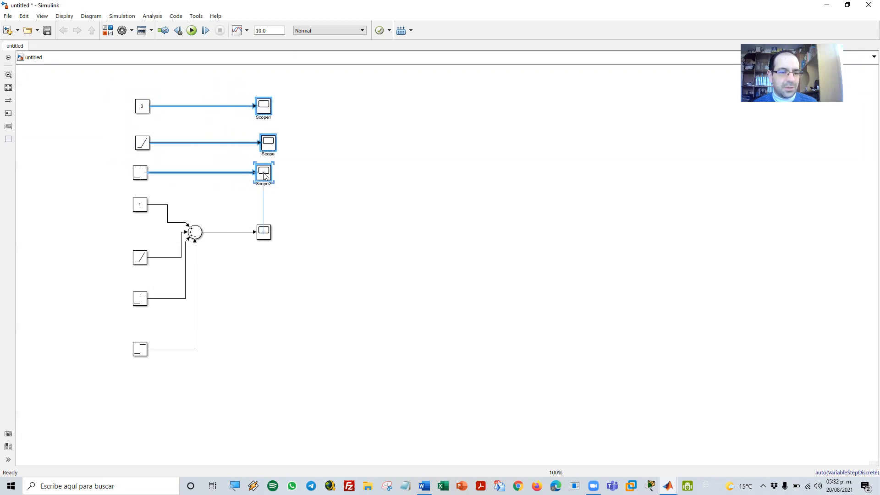
click(305, 169)
drag(268, 141, 263, 141)
click(331, 158)
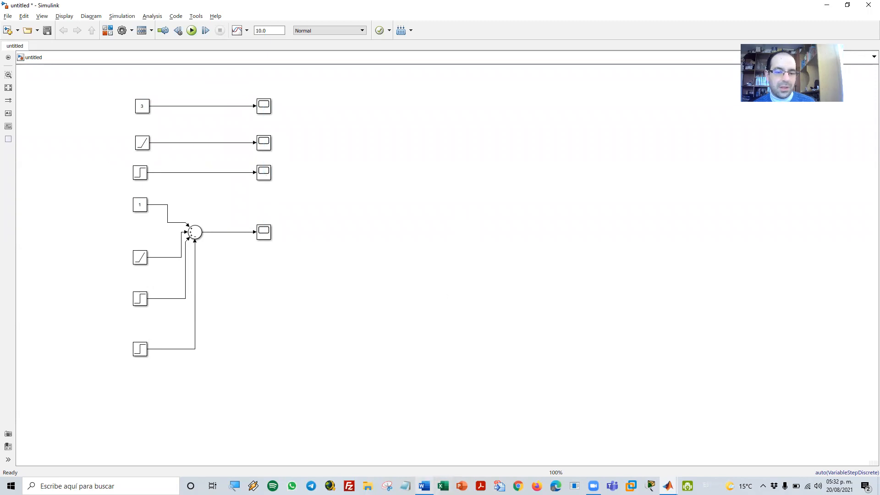
- Switch to the Word document and review the system block diagram and the resistor circuit example with its mathematical model
click(424, 486)
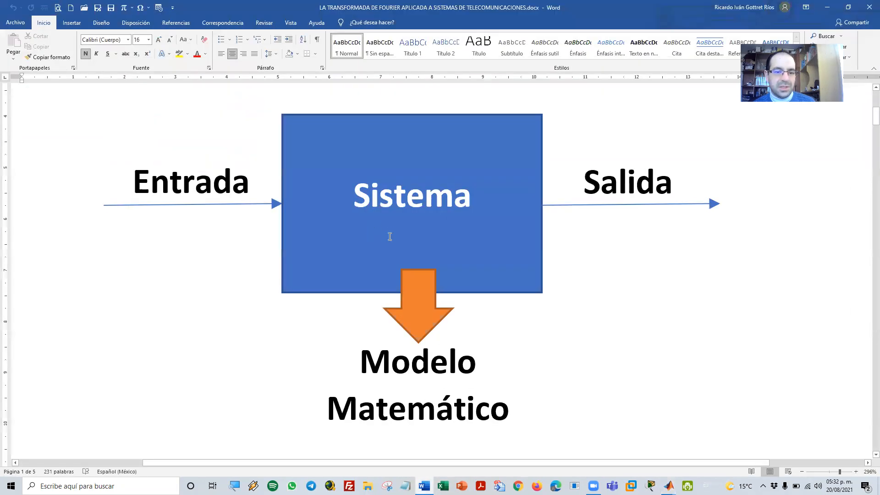
click(820, 11)
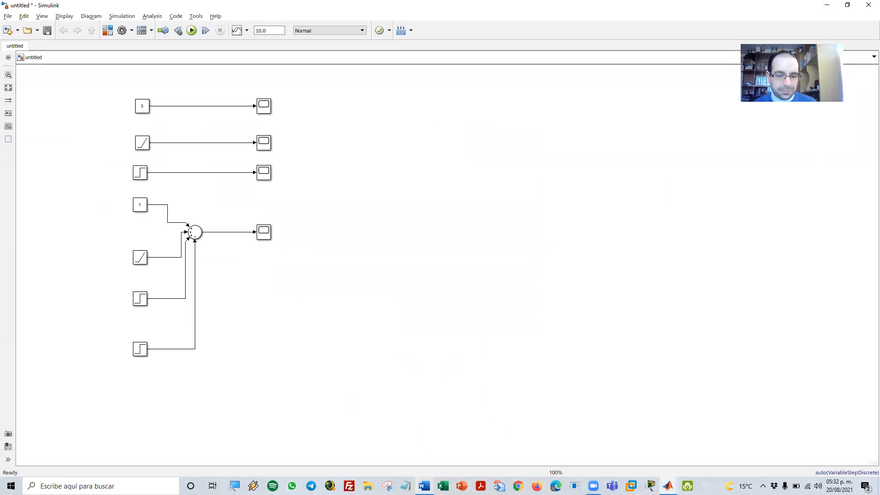
mouse_move(424, 486)
click(437, 454)
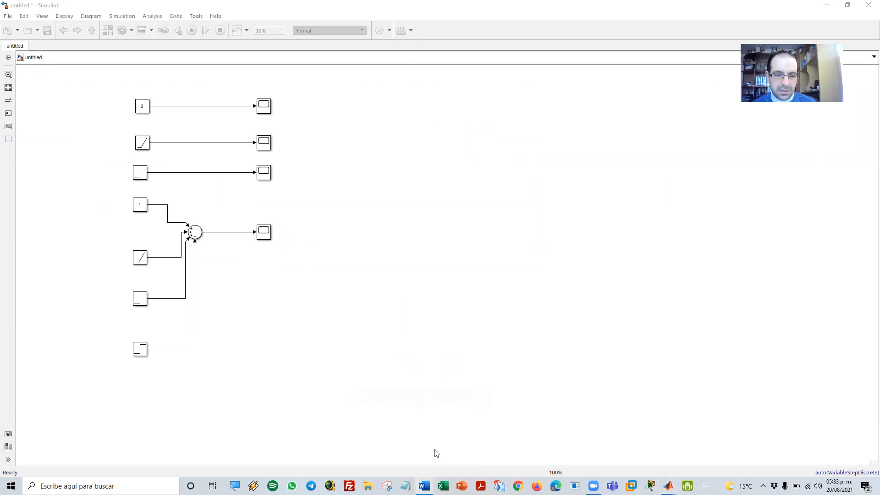
scroll(493, 298, down, 5)
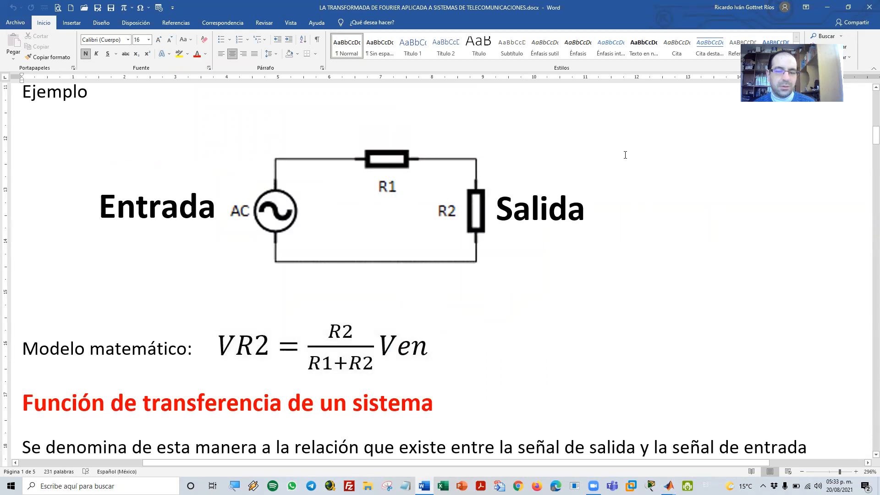
click(826, 15)
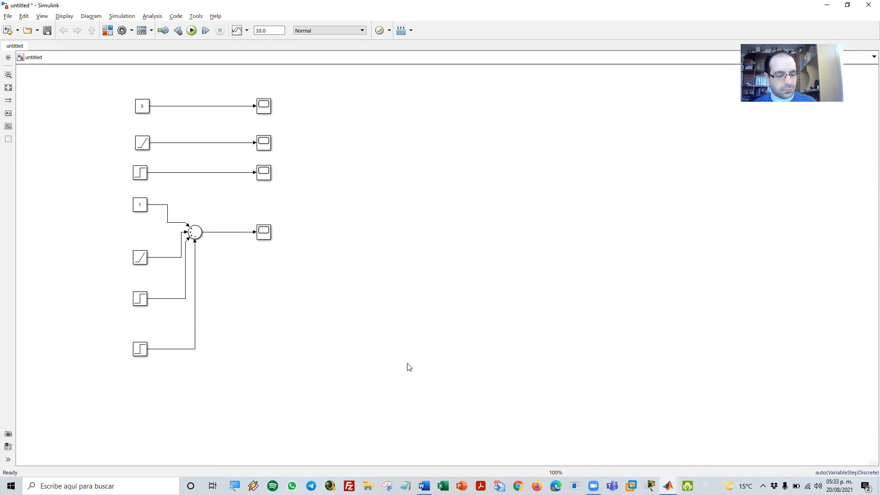
- Add a Gain block from the Commonly Used Blocks library to the empty area beside the existing diagram
key(alt+Tab)
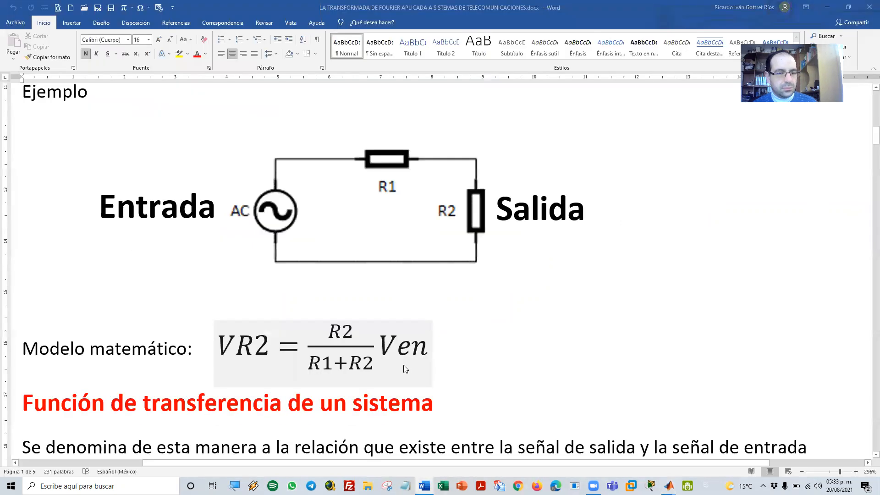
key(alt+Tab)
key(alt+Tab)
key(alt+Tab)
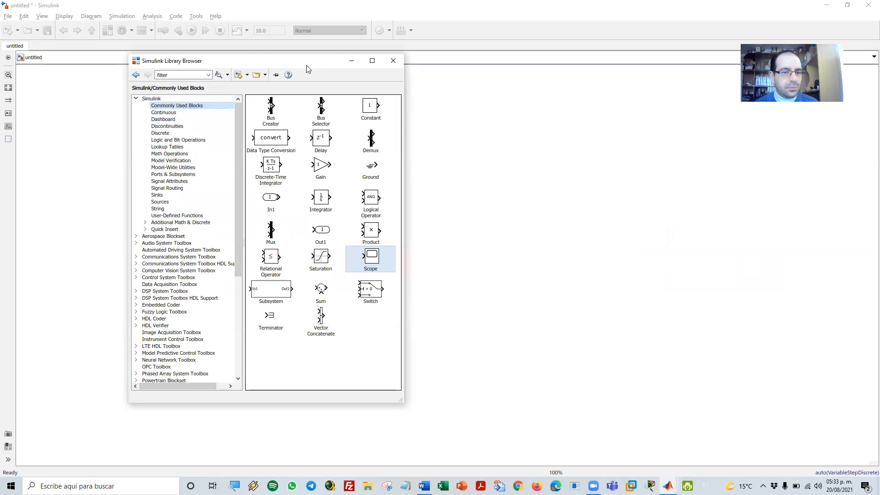
drag(307, 69, 254, 109)
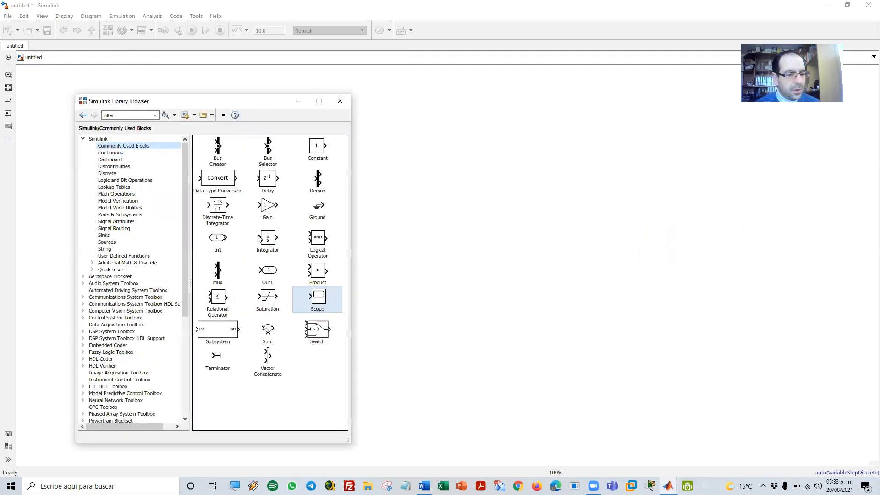
click(113, 154)
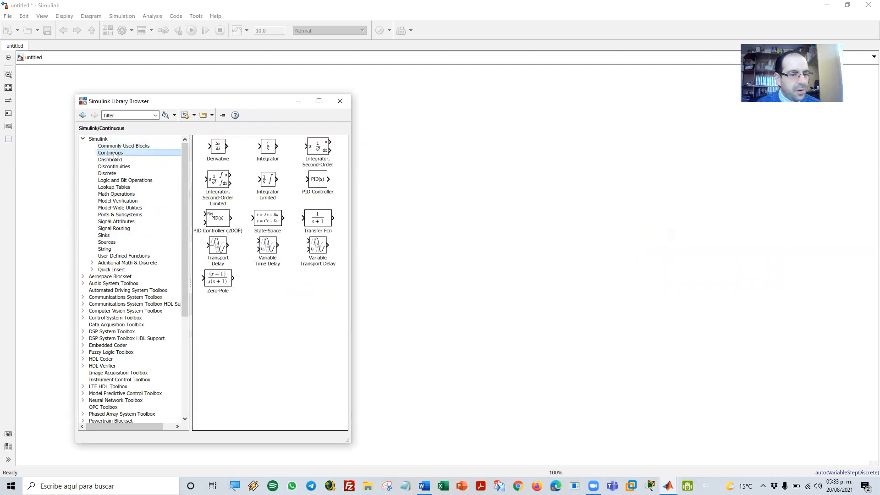
click(121, 146)
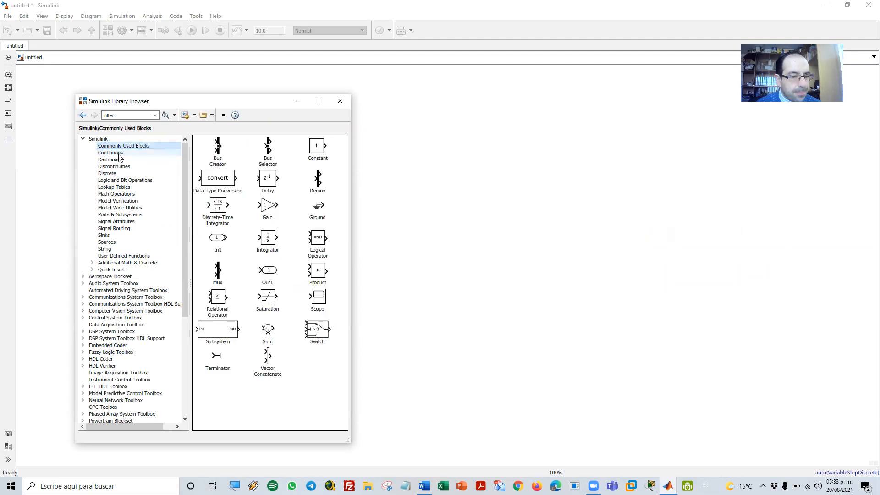
click(267, 212)
drag(265, 212, 473, 176)
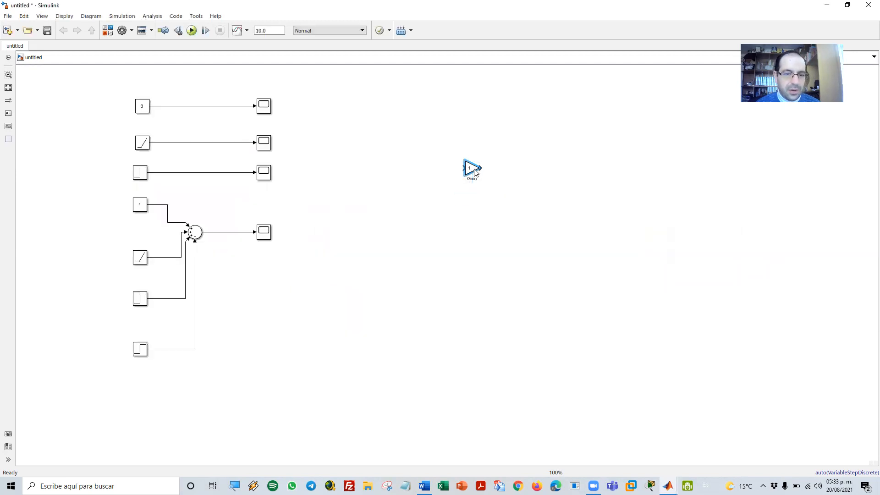
- Set the Gain block's gain to 0.5
double_click(472, 169)
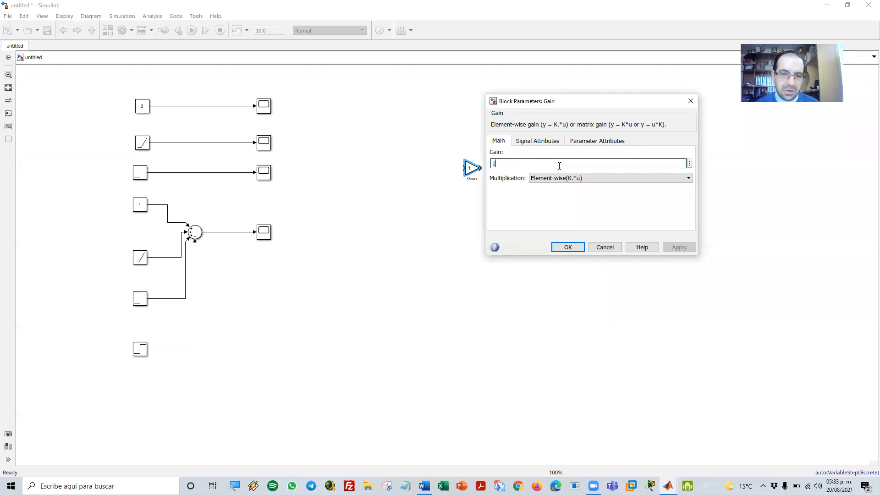
key(BackSpace)
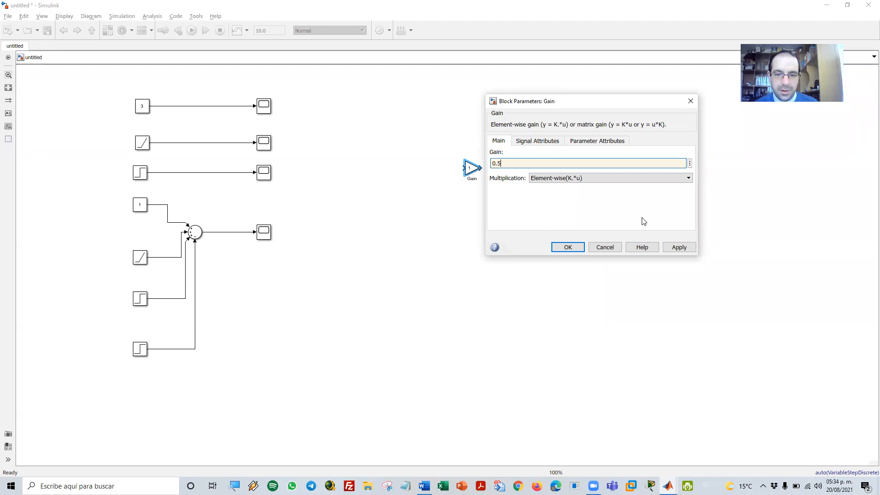
click(680, 248)
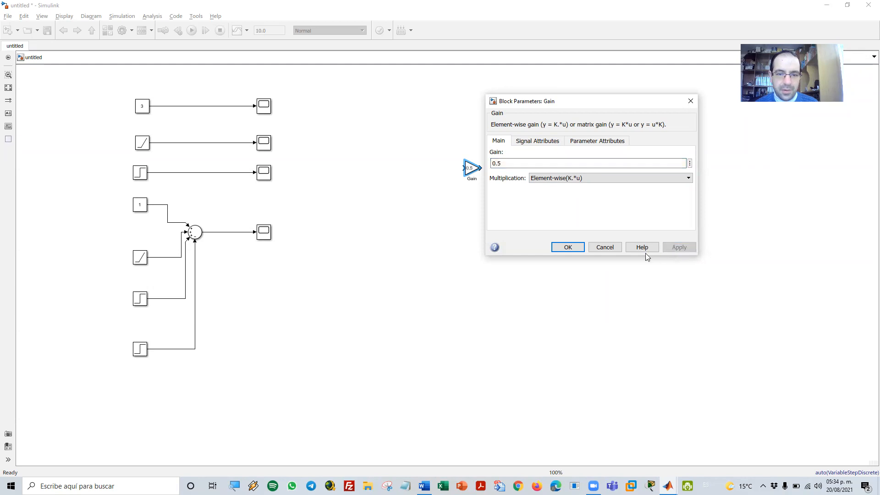
click(574, 247)
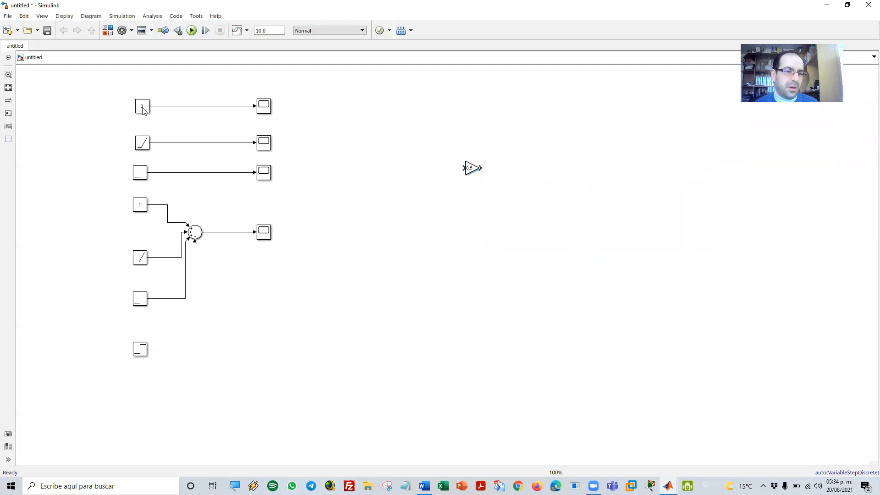
- Duplicate the top Constant with its connected Scope and place the copy above the Gain block
drag(113, 94, 278, 129)
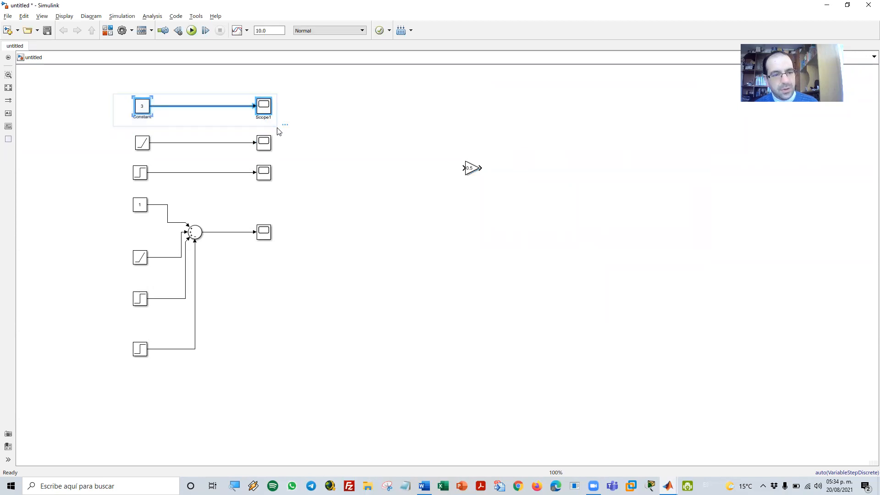
key(ctrl+v)
drag(274, 119, 558, 122)
click(527, 175)
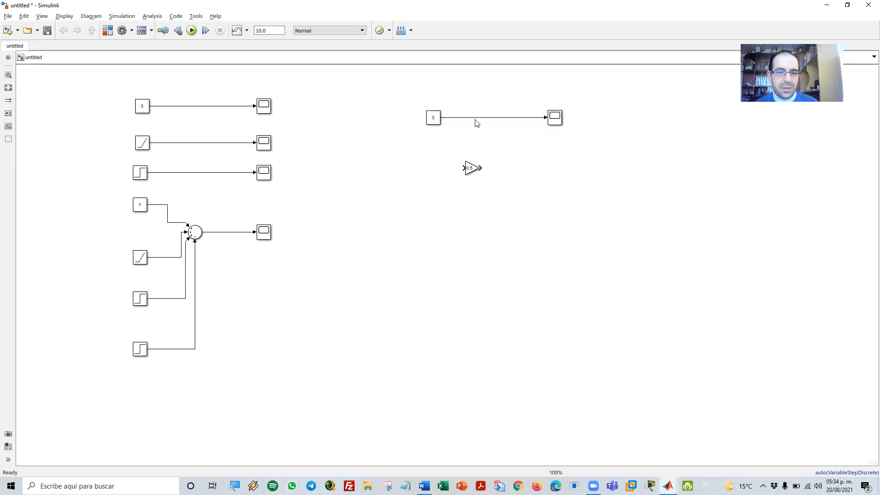
- Insert the Gain block into the line between the copied Constant and its Scope
click(476, 119)
mouse_move(544, 121)
mouse_down()
mouse_move(468, 171)
mouse_move(481, 171)
mouse_move(527, 122)
mouse_move(544, 119)
mouse_up()
drag(473, 169, 498, 124)
click(522, 158)
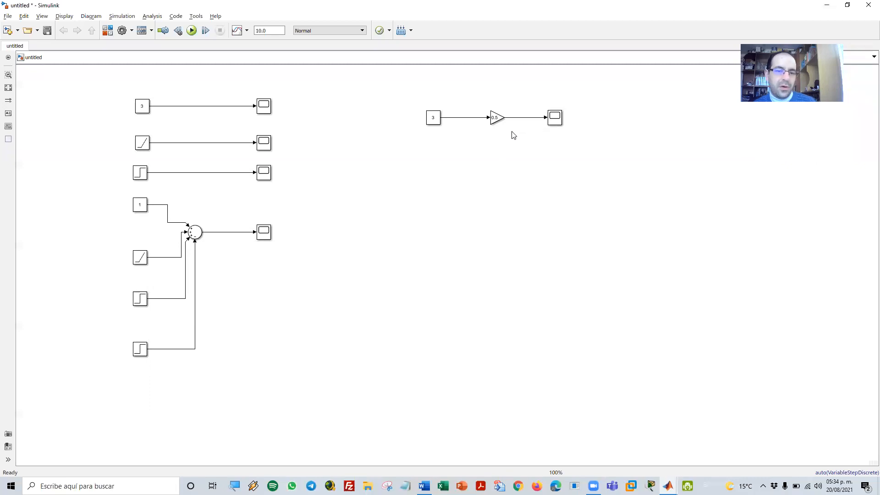
- Run the simulation and examine the Gain output signal in its enlarged Scope window
click(193, 30)
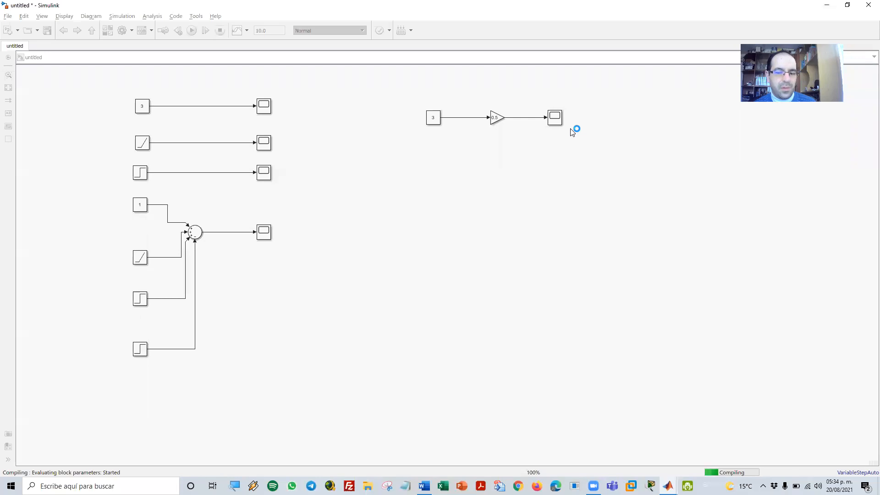
click(558, 121)
double_click(558, 121)
click(556, 120)
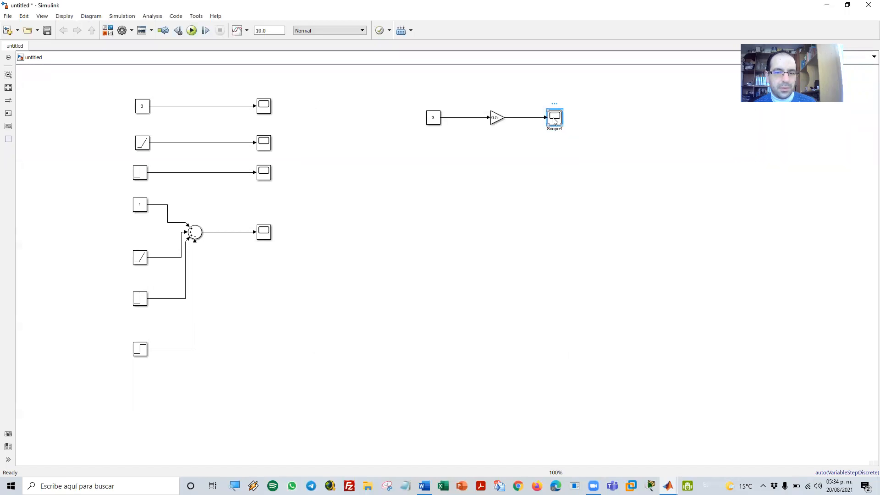
double_click(555, 120)
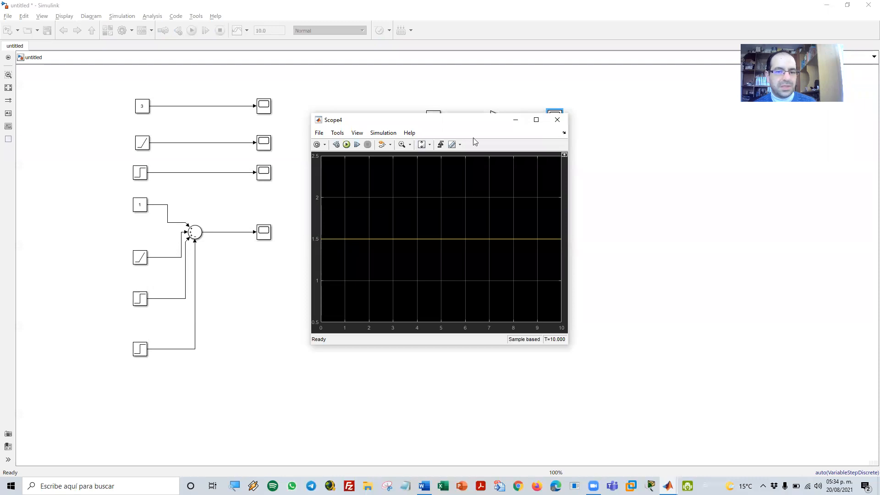
click(536, 121)
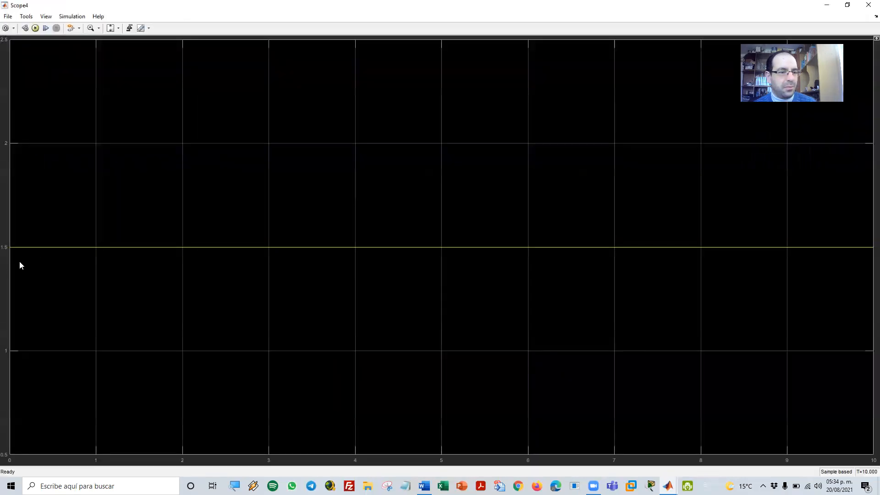
click(867, 6)
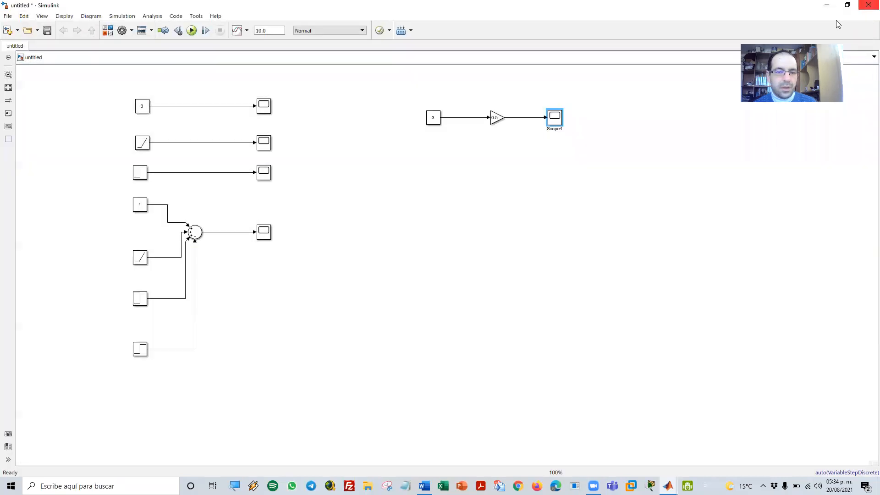
click(520, 203)
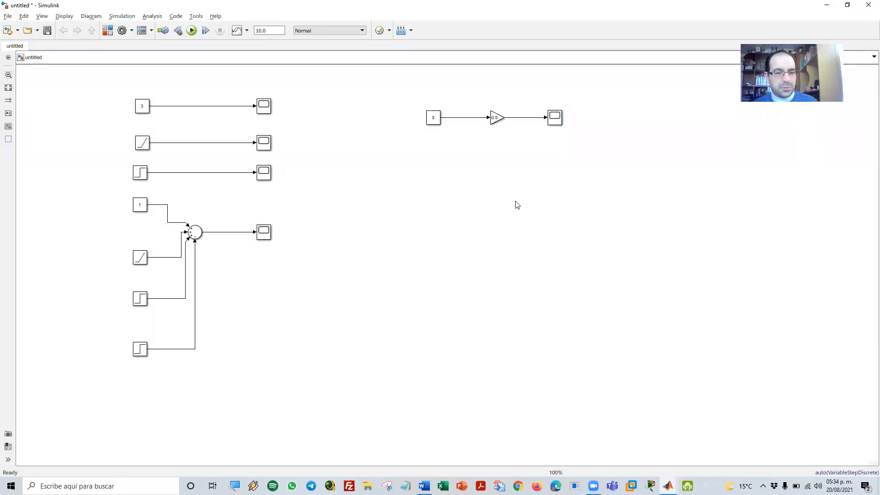
- Add an Integrator and a Transfer Fcn block from the Continuous library to the free area below the Gain chain
key(alt+Tab)
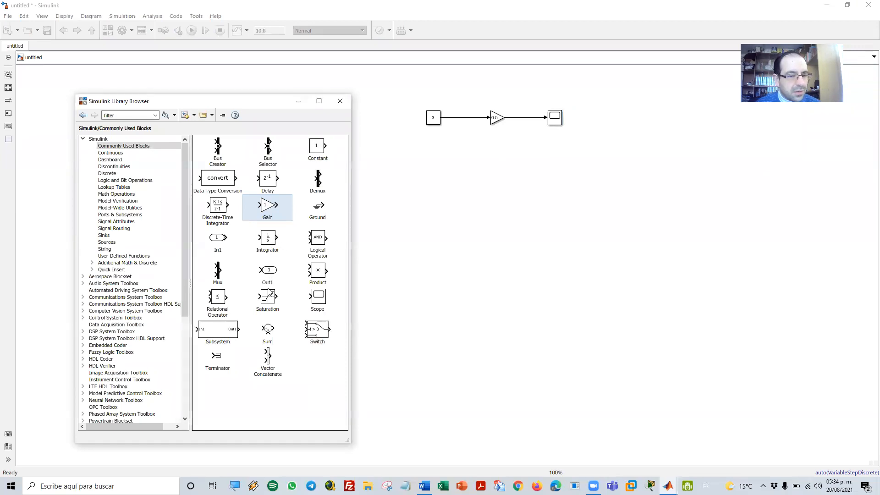
drag(265, 104, 333, 93)
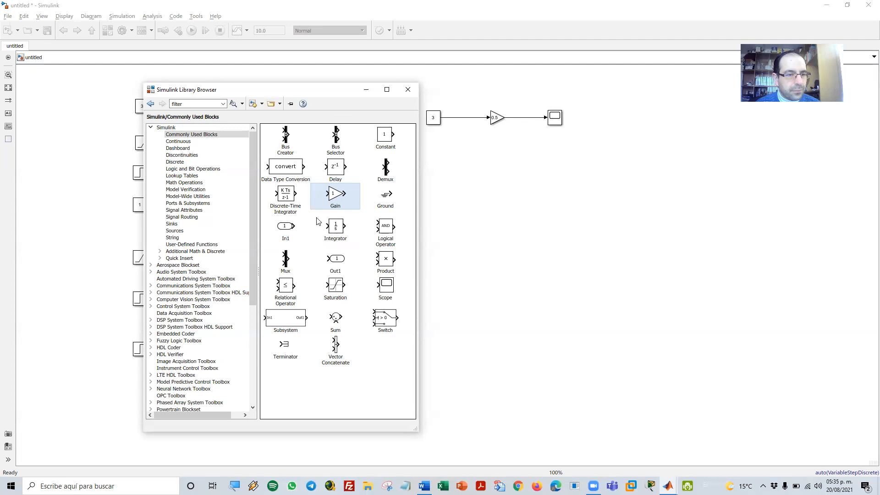
click(178, 141)
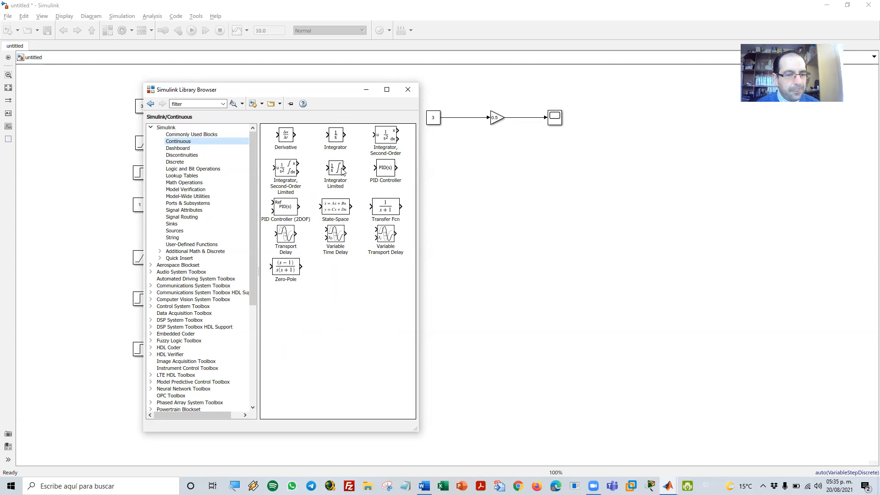
drag(336, 141, 582, 200)
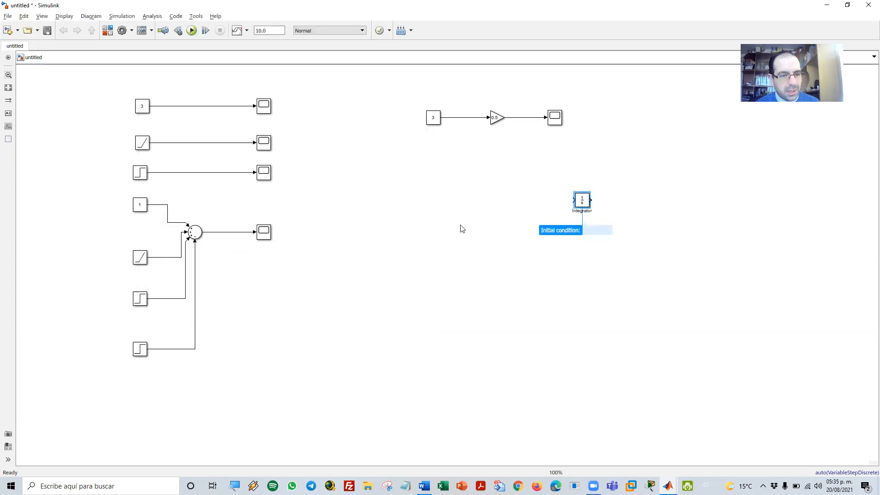
key(alt+Tab)
drag(383, 212, 483, 281)
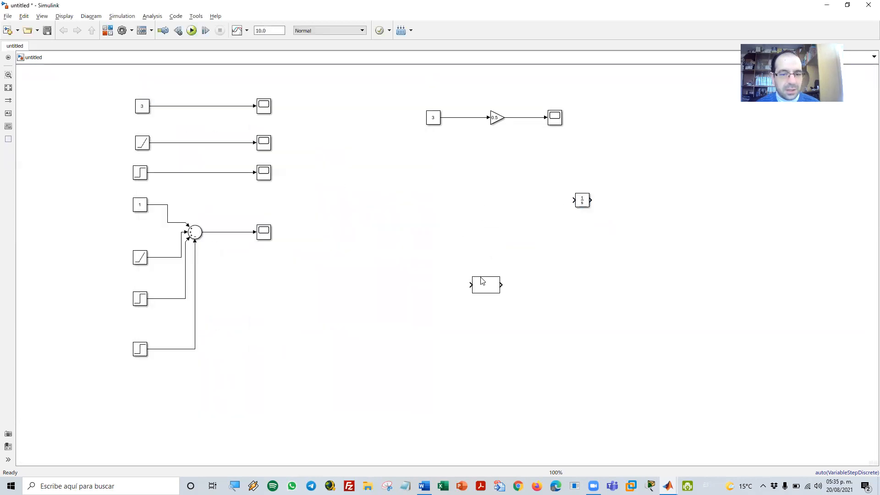
click(491, 234)
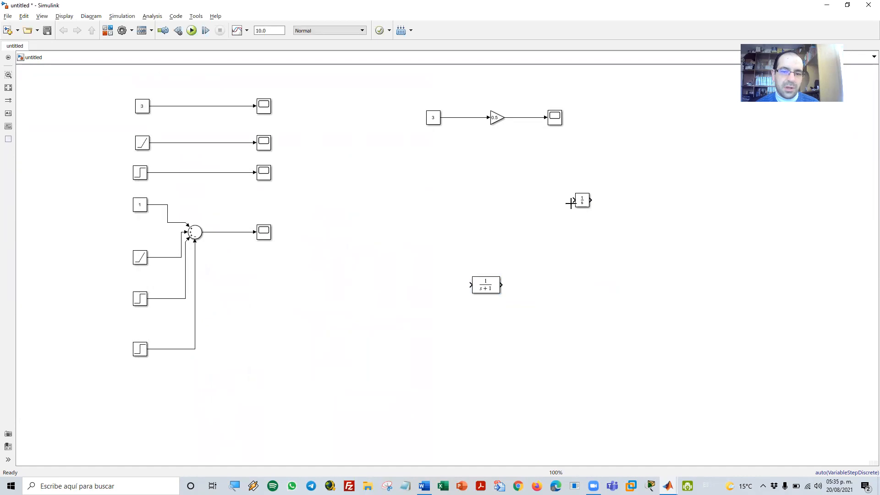
- Move the Integrator block directly beneath the Gain block
drag(581, 201, 495, 181)
click(513, 211)
click(501, 186)
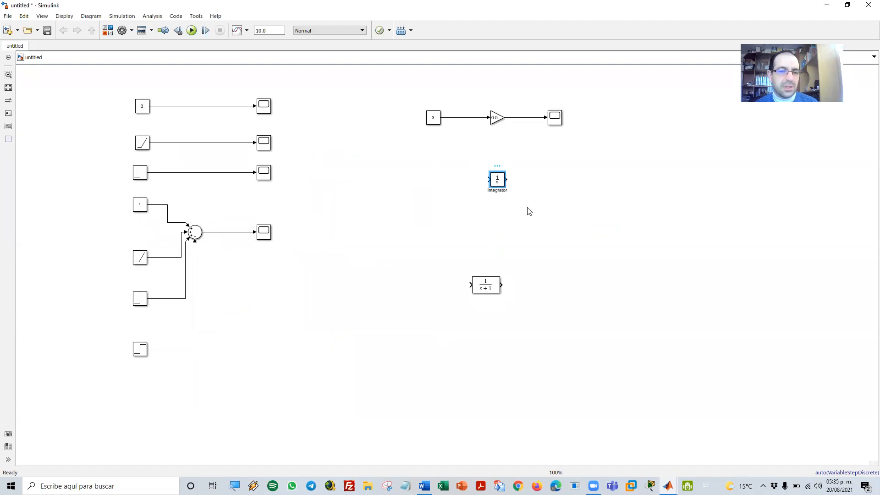
- Duplicate the Constant feeding the Gain and connect the copy to the Integrator's input
drag(391, 82, 445, 154)
key(ctrl+v)
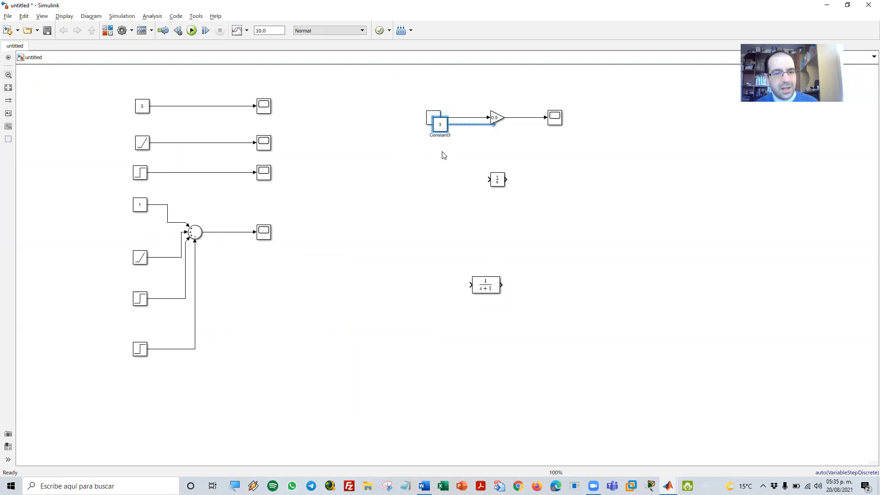
drag(442, 125, 435, 179)
- Duplicate the Scope of the Gain chain and connect the copy to the Integrator's output
click(559, 180)
drag(577, 167, 514, 91)
key(ctrl+c)
key(ctrl+v)
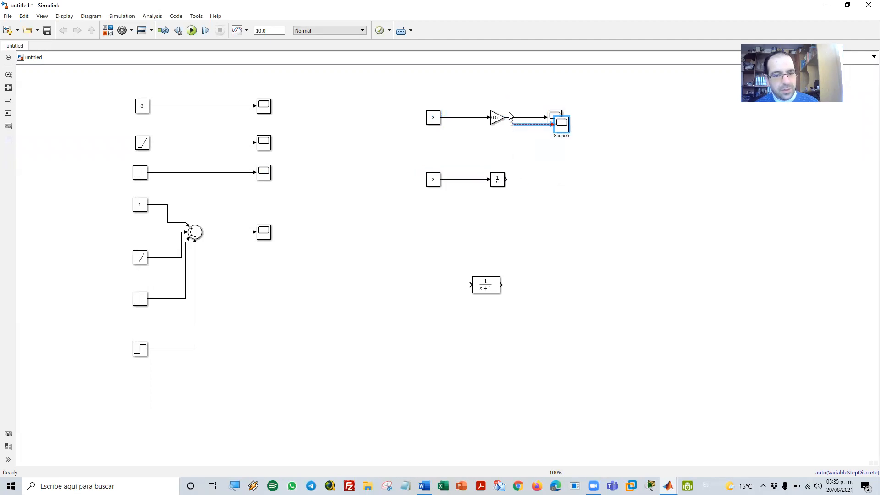
drag(563, 128, 555, 184)
click(598, 177)
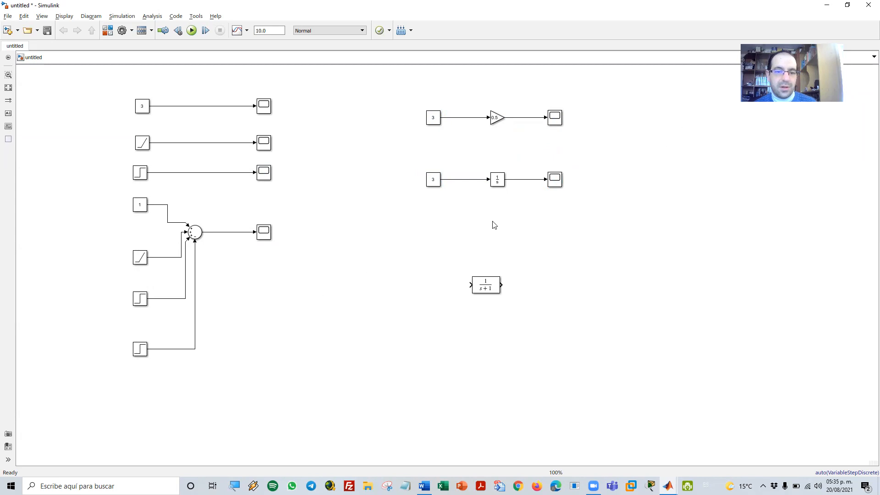
- Run the simulation and examine the Integrator's response to the Constant input in its Scope
click(193, 32)
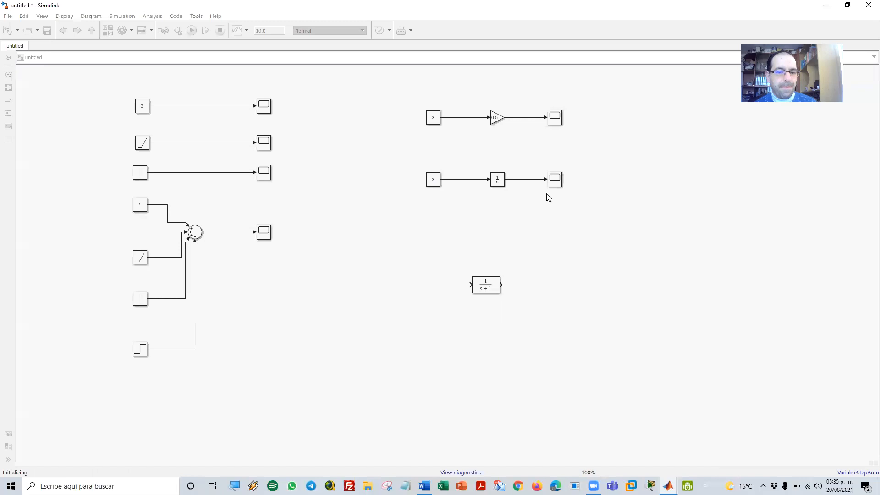
click(554, 181)
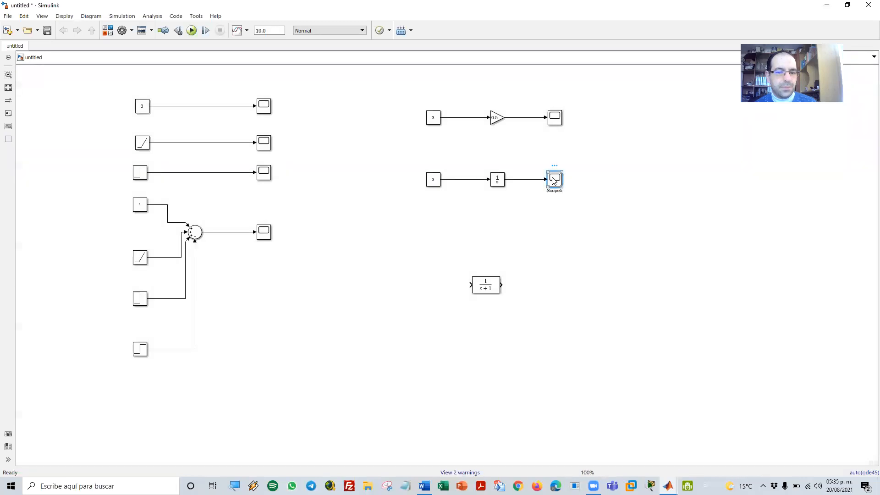
double_click(553, 180)
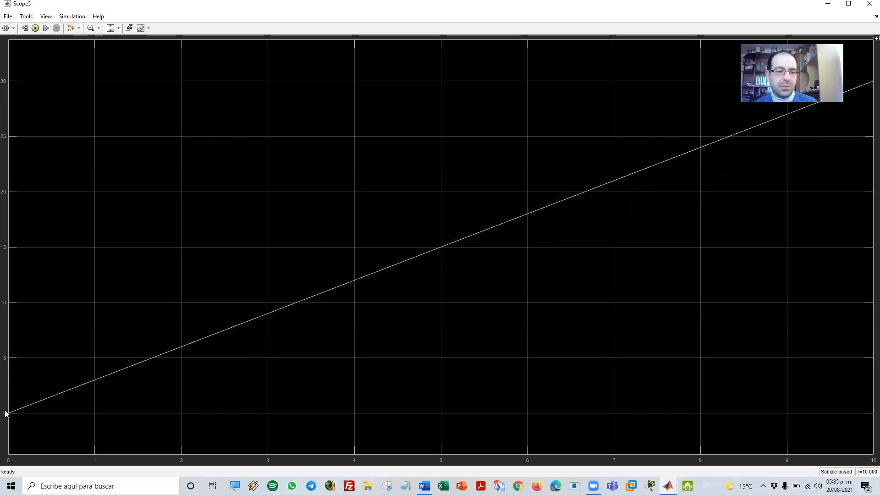
click(827, 4)
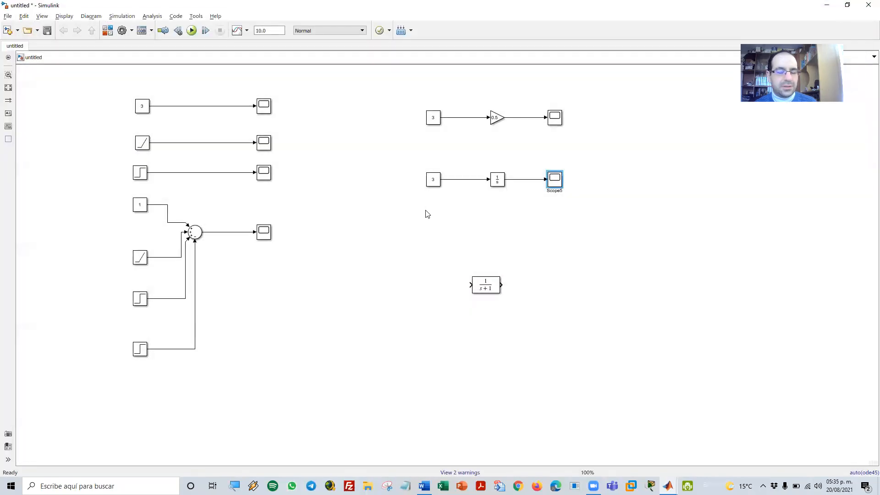
- Replace the Constant feeding the Integrator with a connected copy of the Step source
drag(404, 158, 449, 211)
key(Delete)
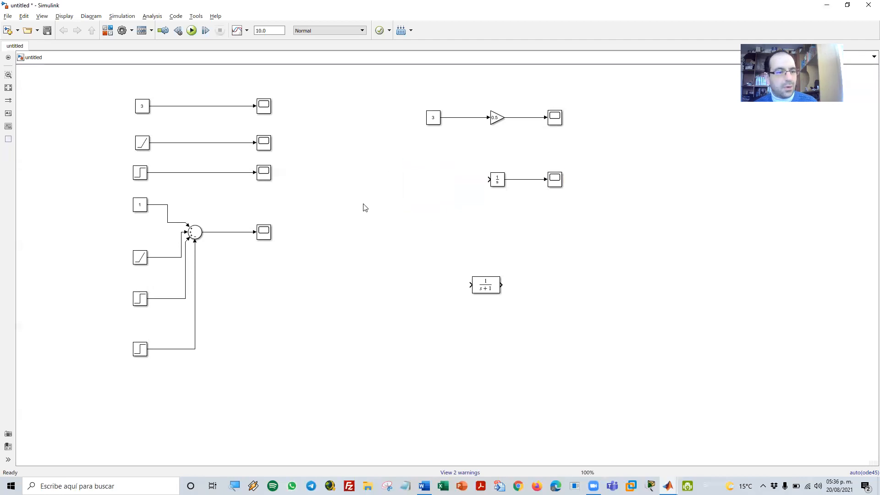
drag(119, 157, 148, 190)
key(ctrl+c)
key(ctrl+v)
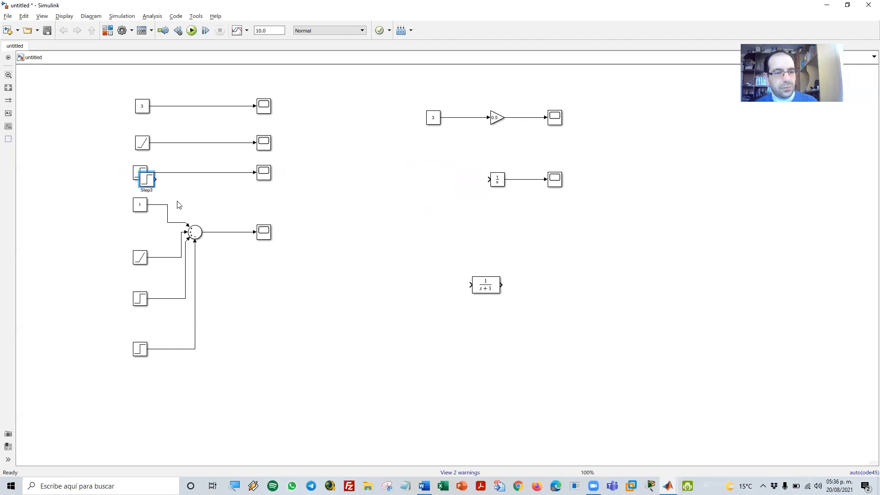
drag(153, 185, 447, 187)
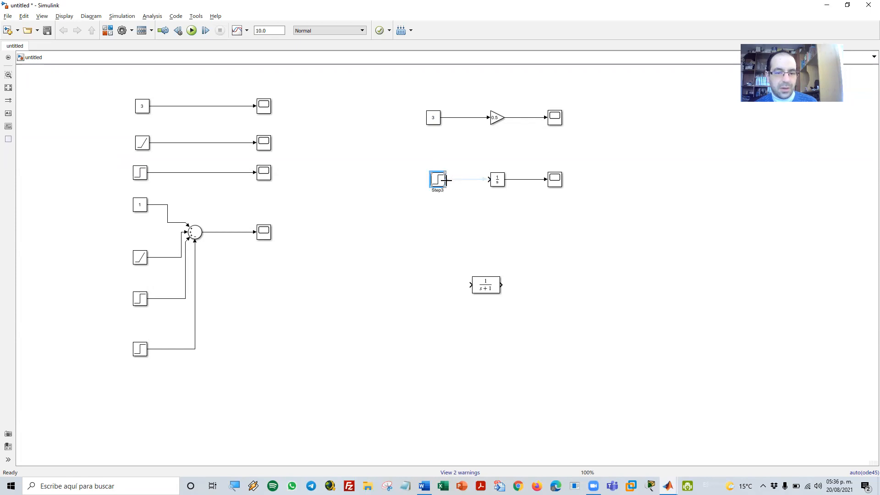
click(453, 181)
click(473, 201)
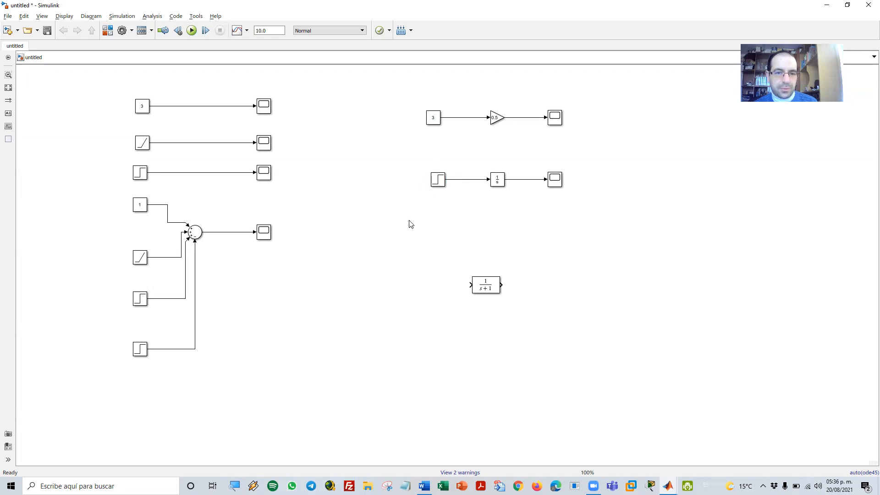
- Run the simulation and examine the Integrator's response to the Step input in its Scope
click(554, 179)
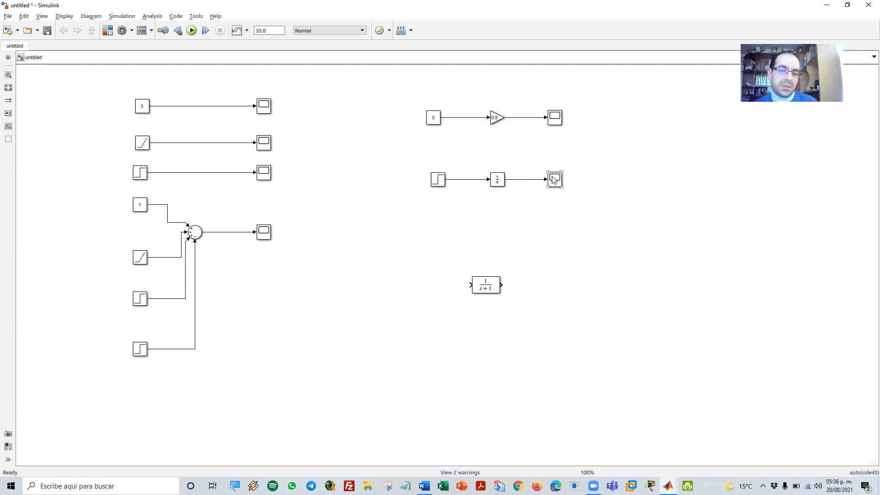
click(191, 31)
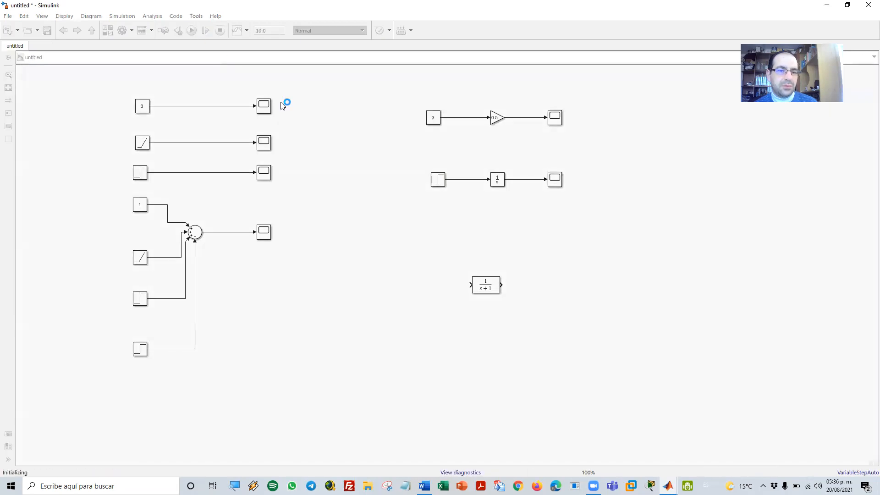
double_click(554, 180)
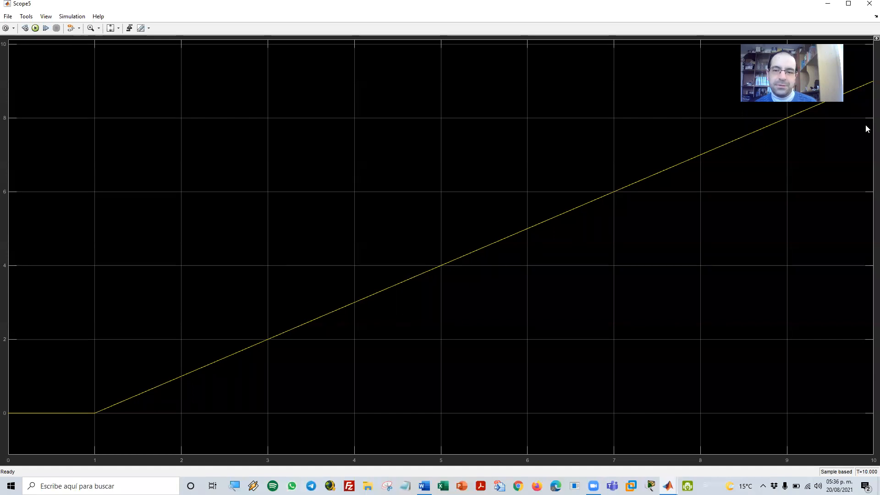
click(868, 5)
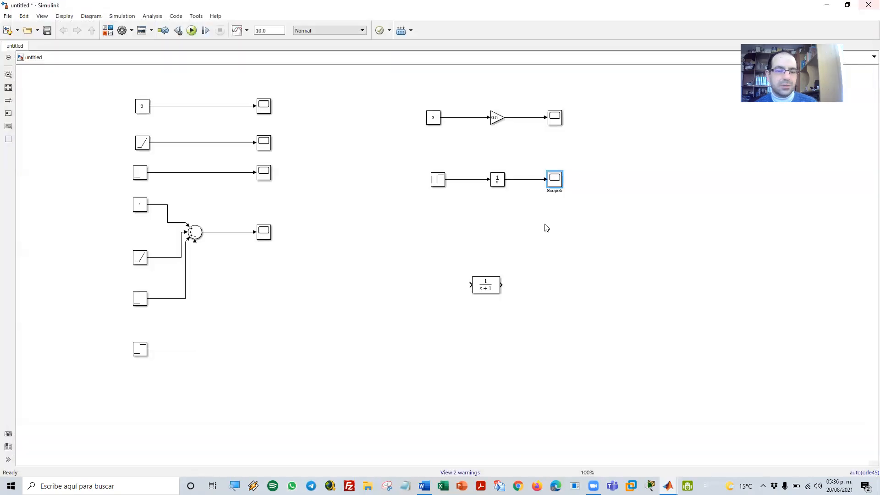
- Place a copy of the Ramp source and its signal line below the Integrator chain, keeping the original Ramp in place
click(101, 132)
drag(101, 132, 149, 153)
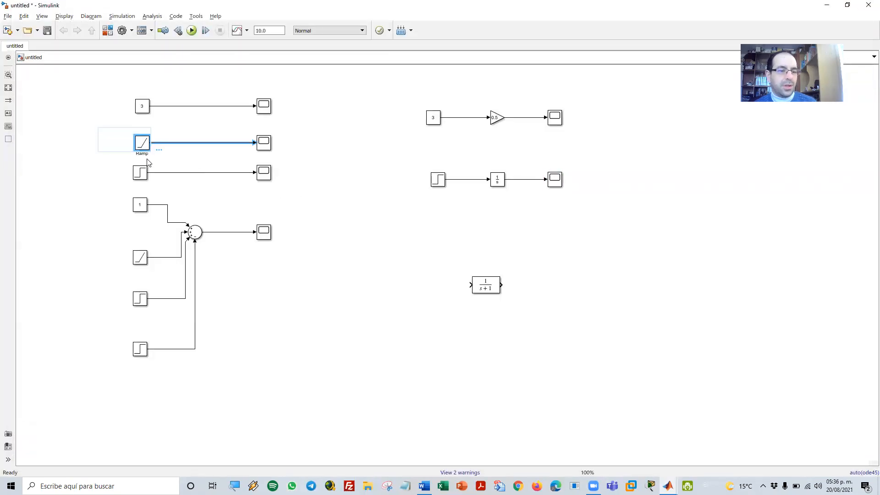
key(Delete)
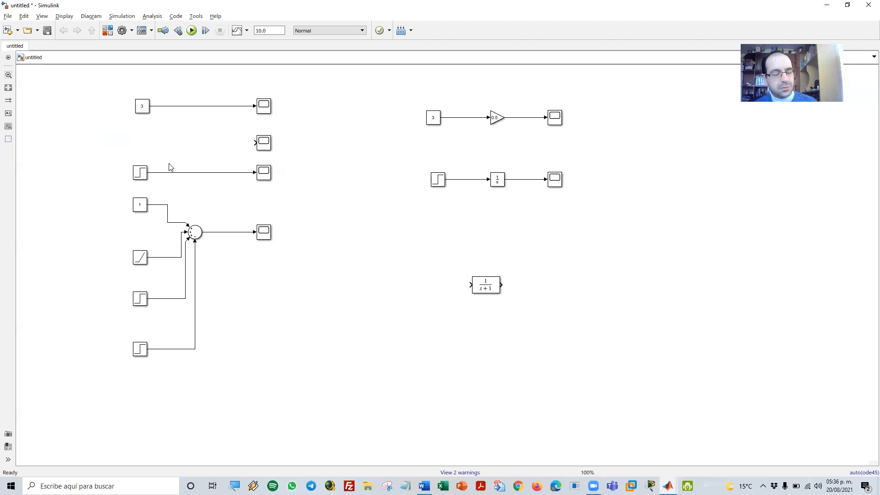
key(ctrl+z)
click(393, 167)
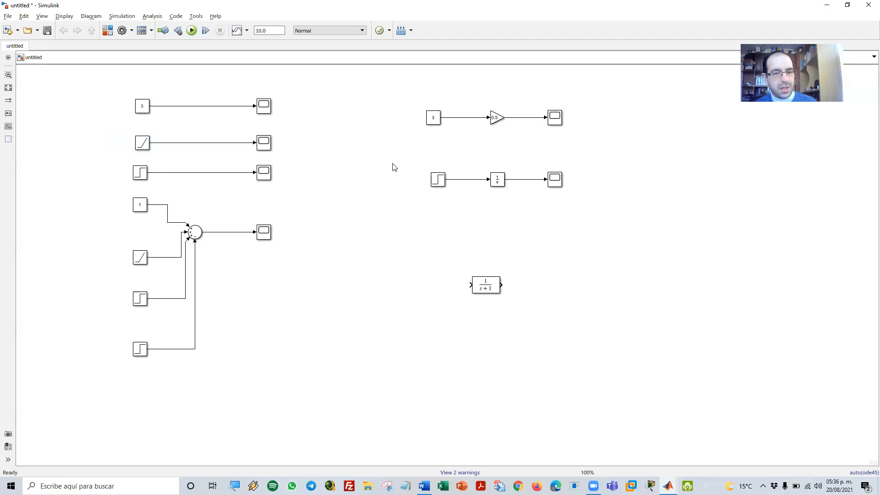
key(ctrl+v)
drag(400, 171, 398, 232)
- Disconnect the Step from the Integrator, connect the new Ramp's line to its input and move the Ramp closer
click(437, 179)
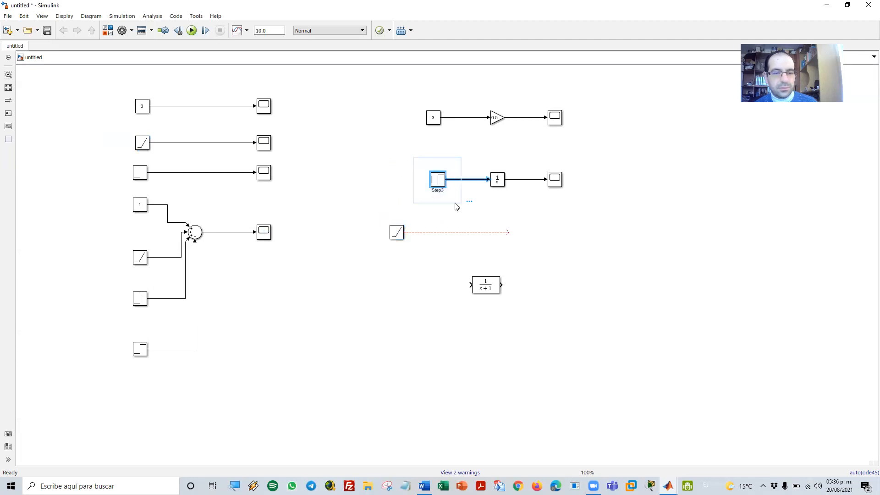
click(475, 180)
key(Delete)
click(481, 232)
drag(507, 232, 489, 179)
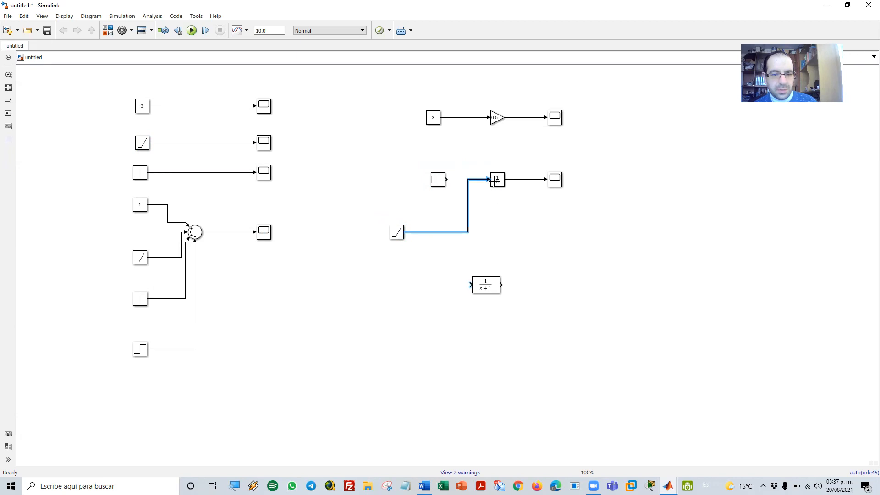
drag(397, 232, 419, 233)
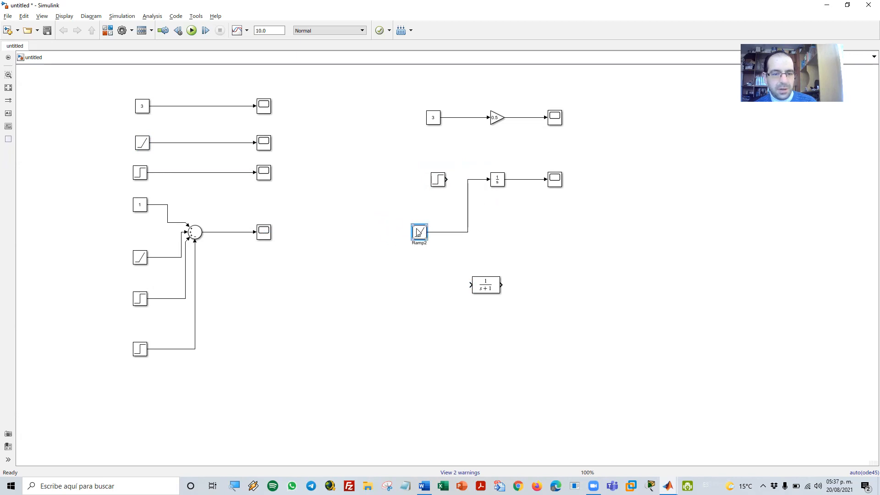
- Set the new Ramp's start time to 1 and its slope to 3
double_click(419, 233)
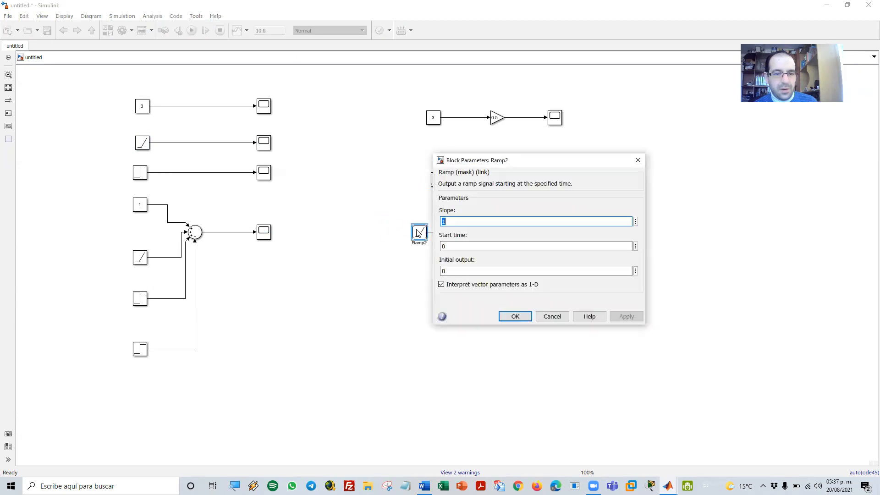
click(450, 247)
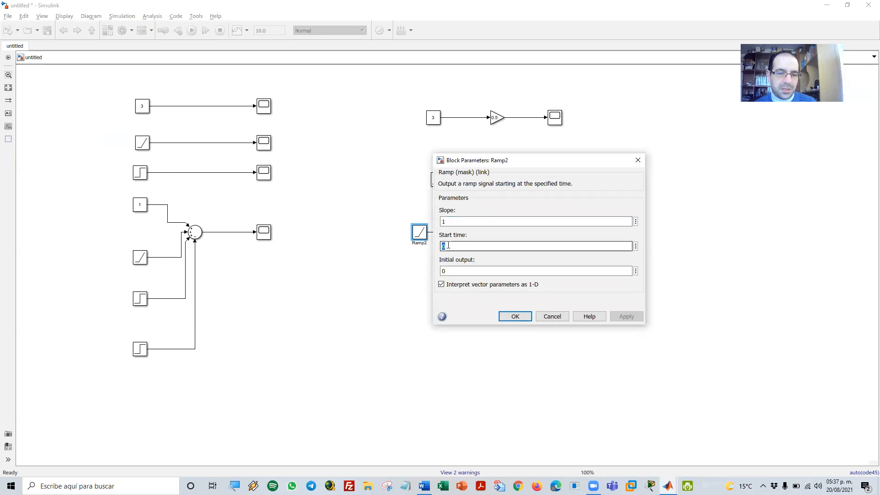
text(1)
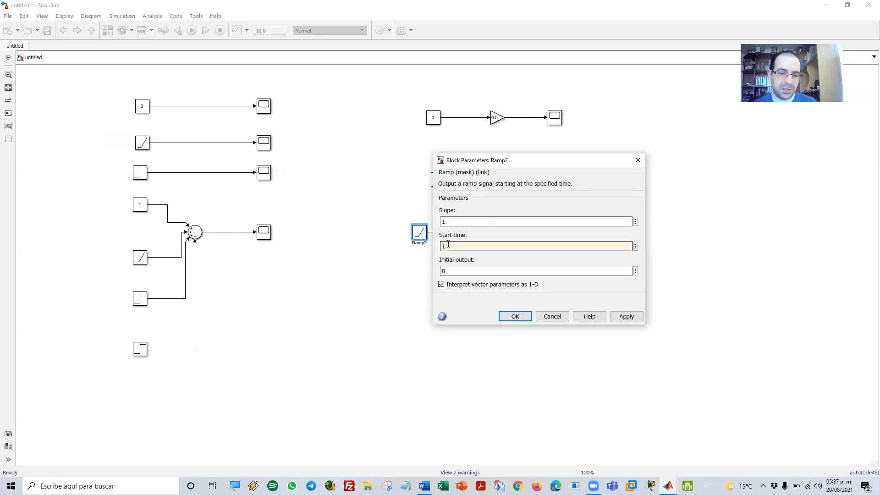
click(448, 220)
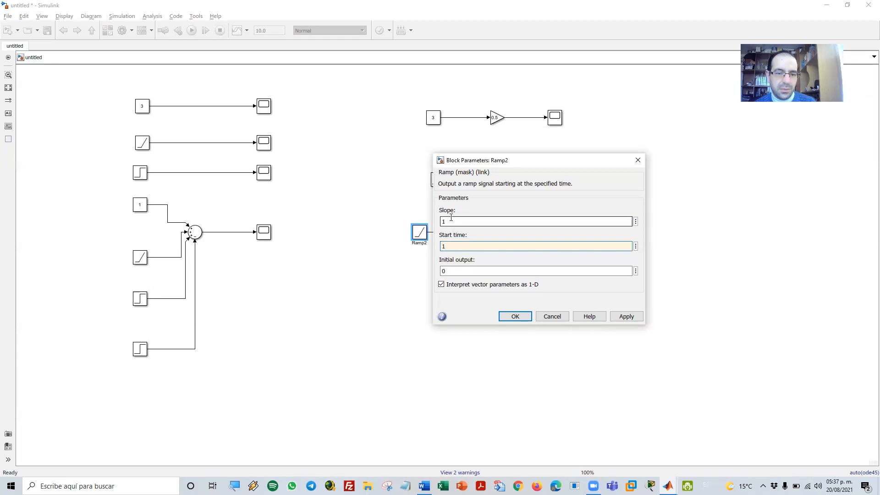
text(3)
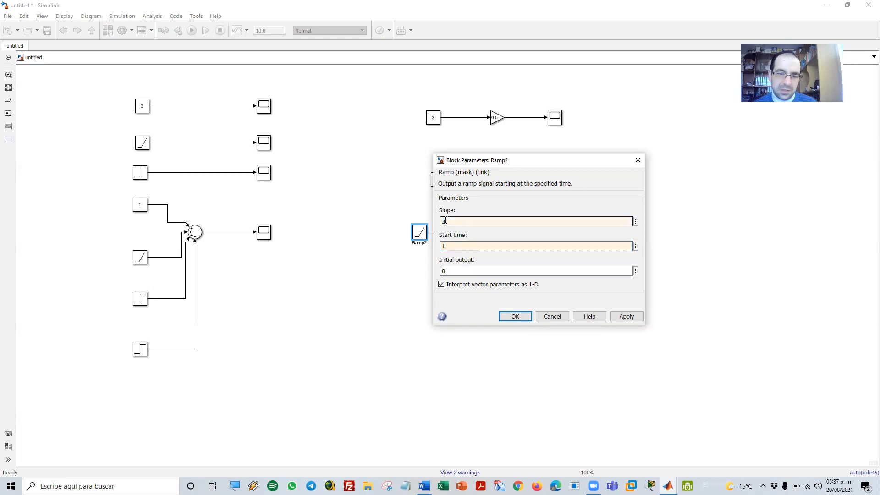
click(628, 317)
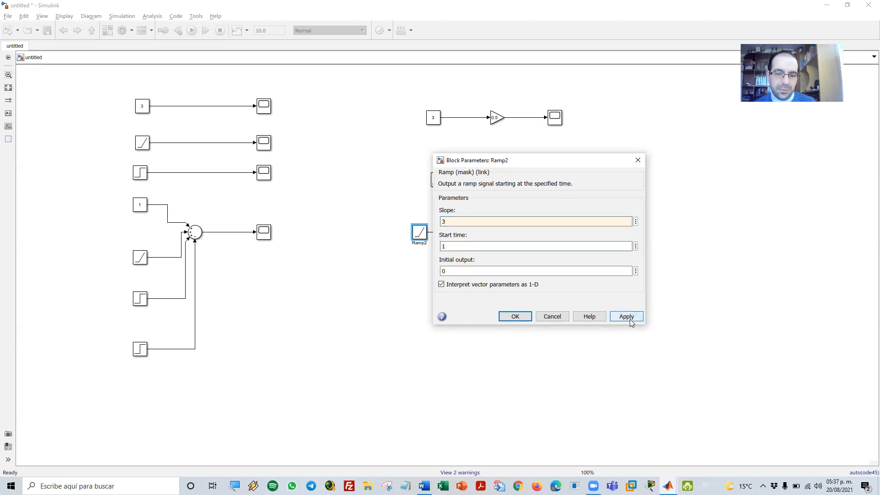
click(515, 317)
- Run the simulation and examine the Integrator's response to the Ramp input in its Scope
click(552, 182)
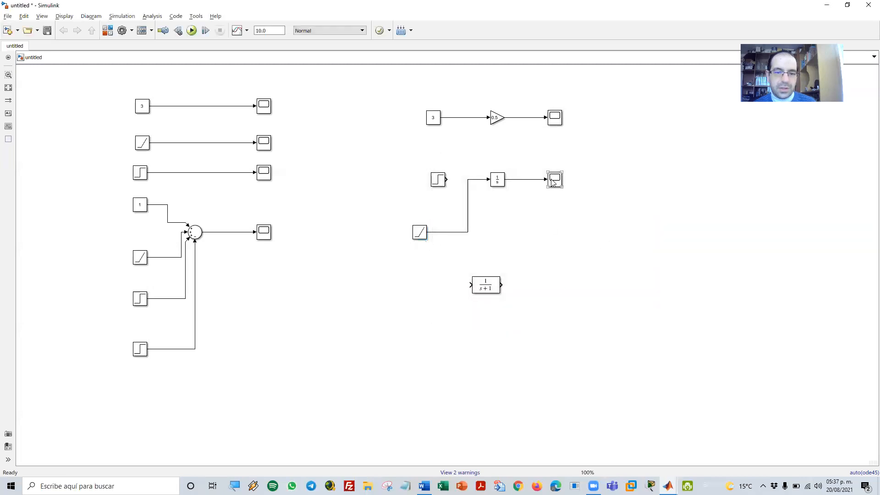
click(192, 30)
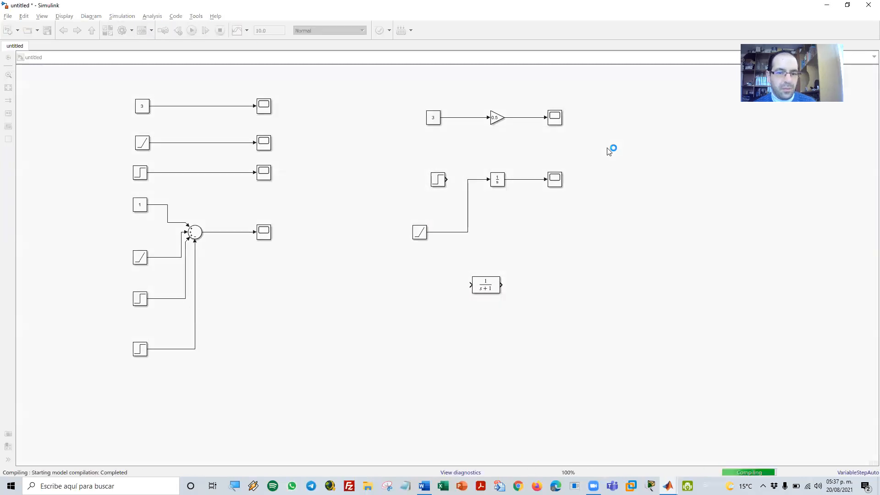
double_click(556, 183)
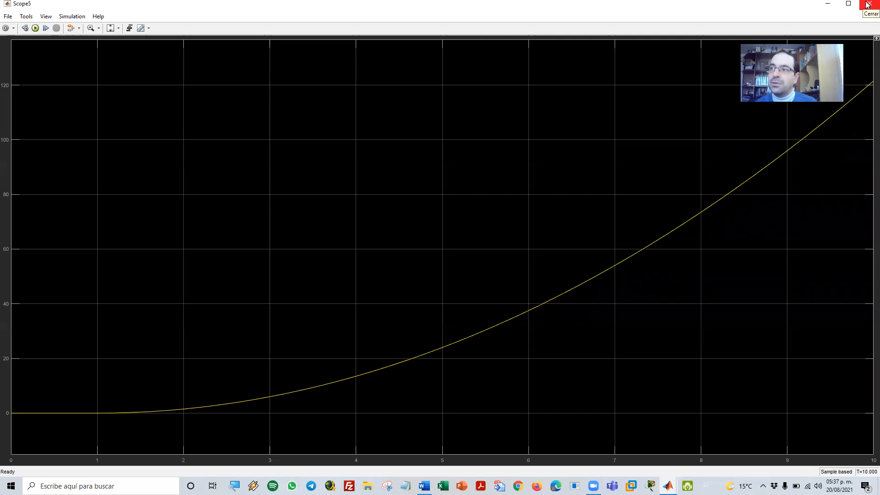
click(868, 4)
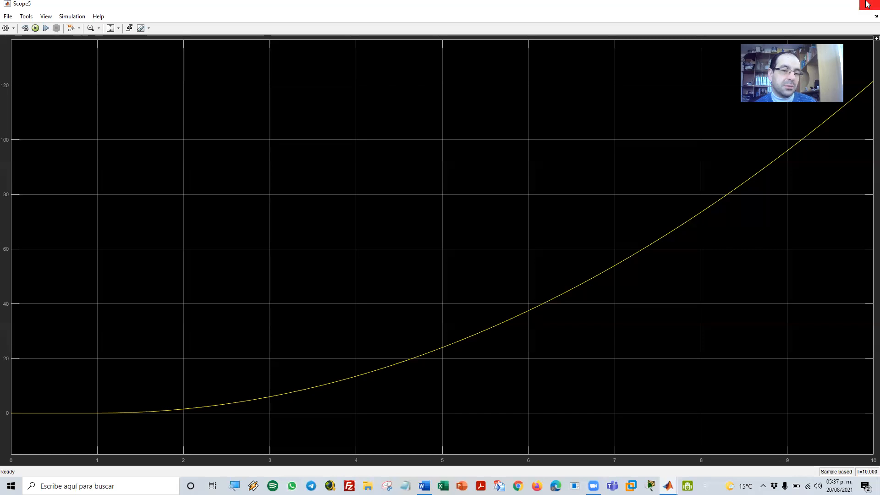
- Shift the Transfer Fcn block slightly towards the Integrator's column and connect a copy of the Integrator's Scope to its output
click(544, 252)
mouse_move(486, 296)
mouse_down()
mouse_move(505, 299)
mouse_move(498, 299)
mouse_up()
drag(570, 254, 535, 167)
key(ctrl+v)
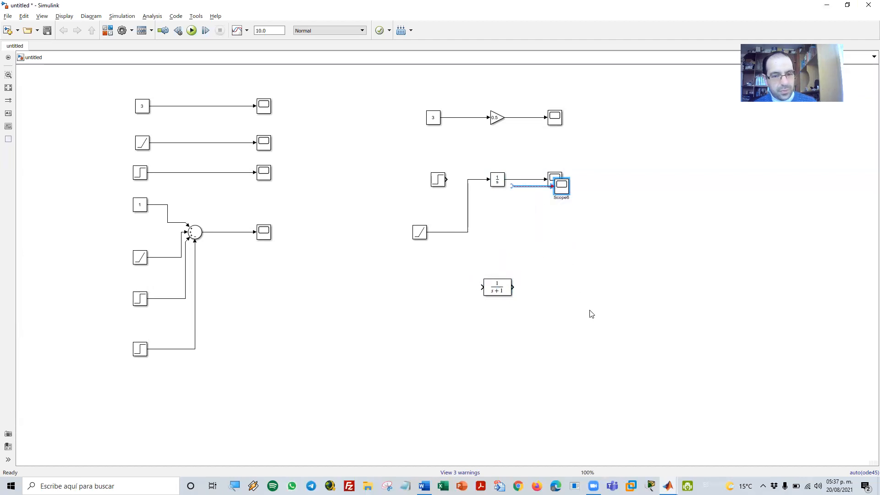
drag(569, 191, 567, 288)
click(565, 308)
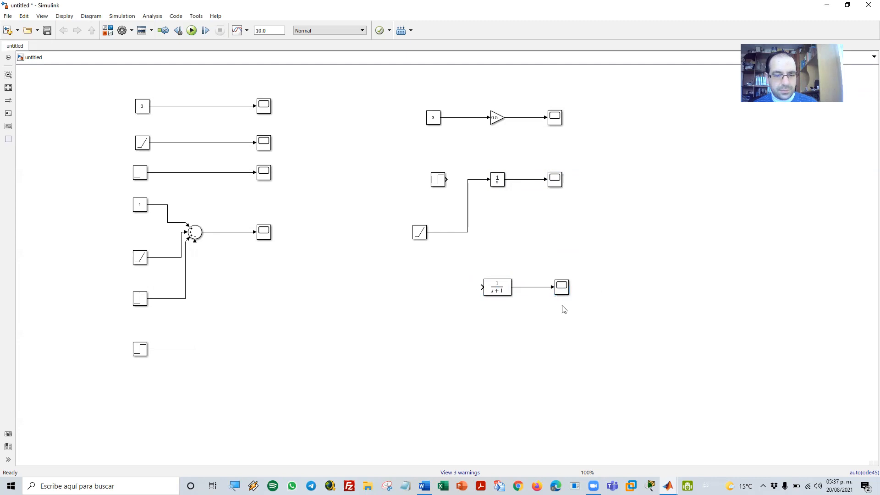
- Switch to the Word document, review the transfer function derivation for the circuit with R1, R2, L1, C1 and C2, and return to Simulink
click(497, 291)
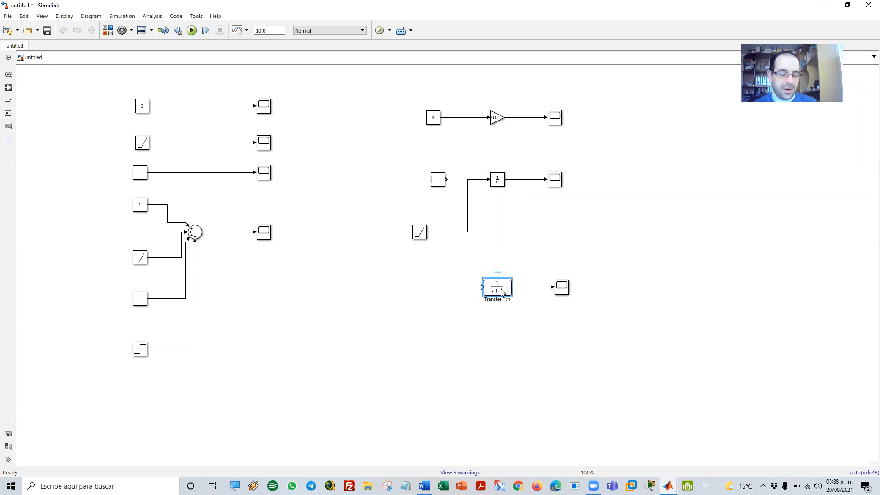
key(alt+Tab)
key(alt+Tab)
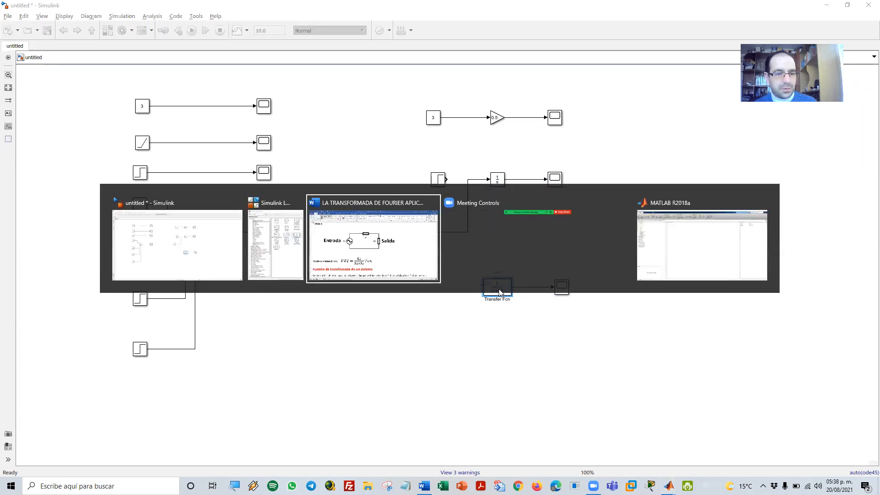
scroll(501, 293, down, 10)
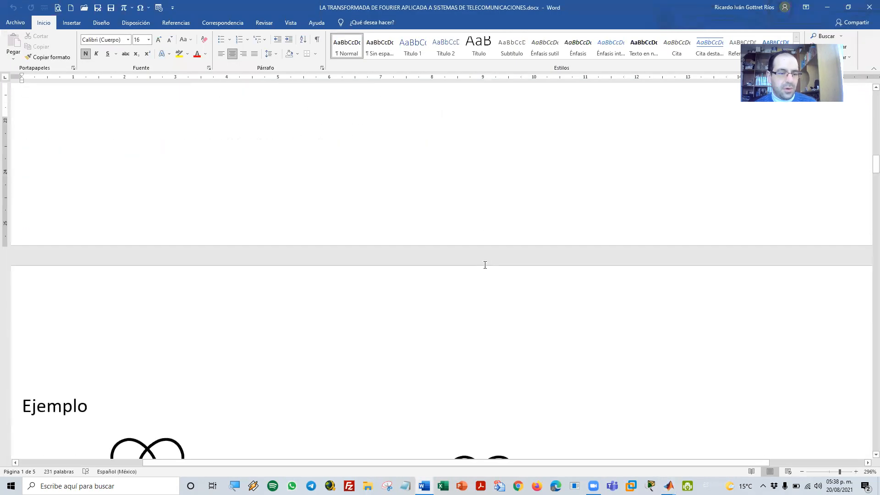
scroll(484, 266, down, 5)
scroll(484, 266, down, 20)
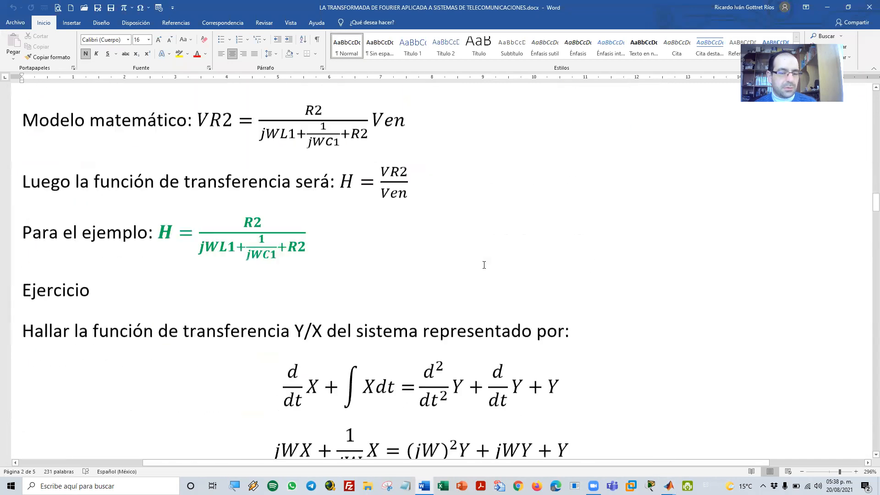
scroll(484, 267, down, 15)
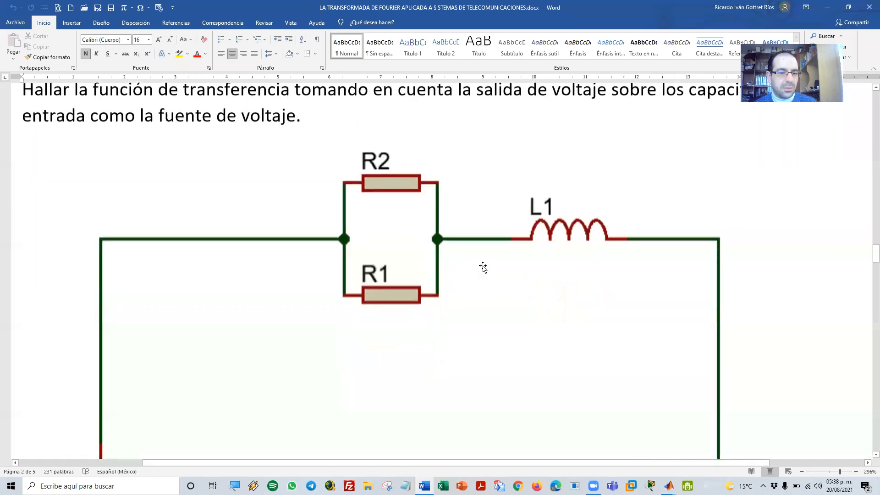
scroll(483, 266, down, 10)
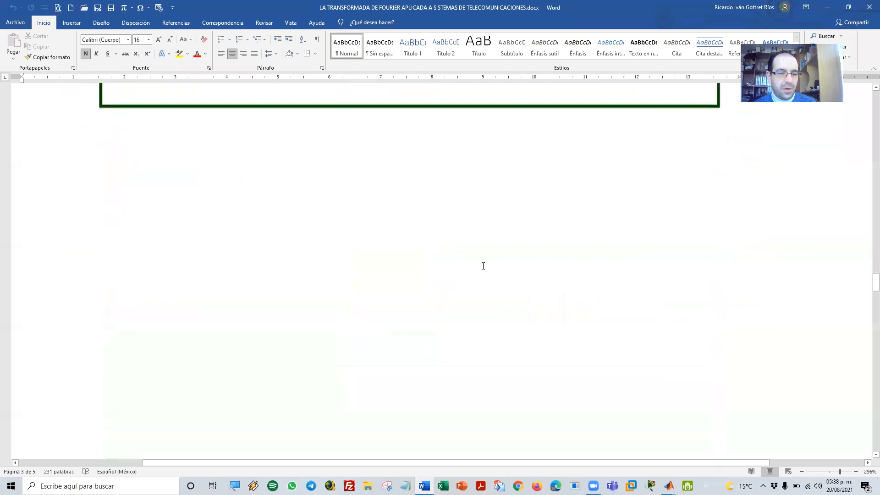
scroll(483, 266, down, 12)
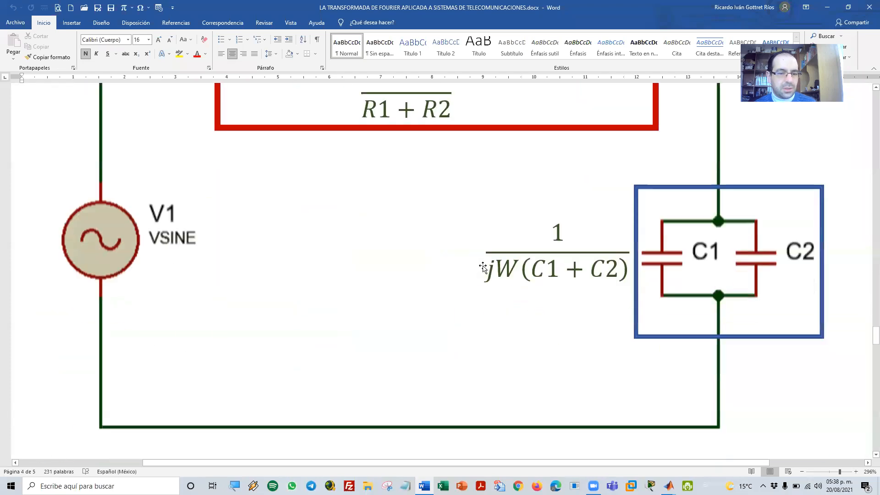
scroll(483, 266, down, 4)
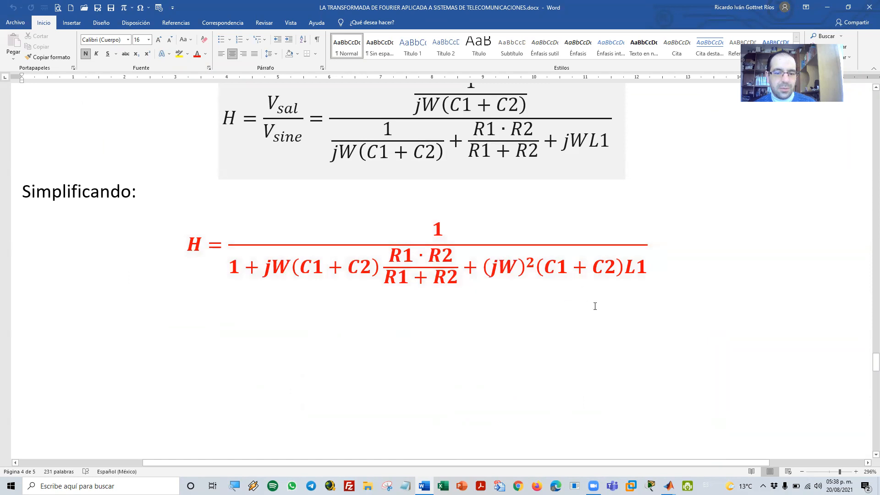
scroll(523, 233, up, 10)
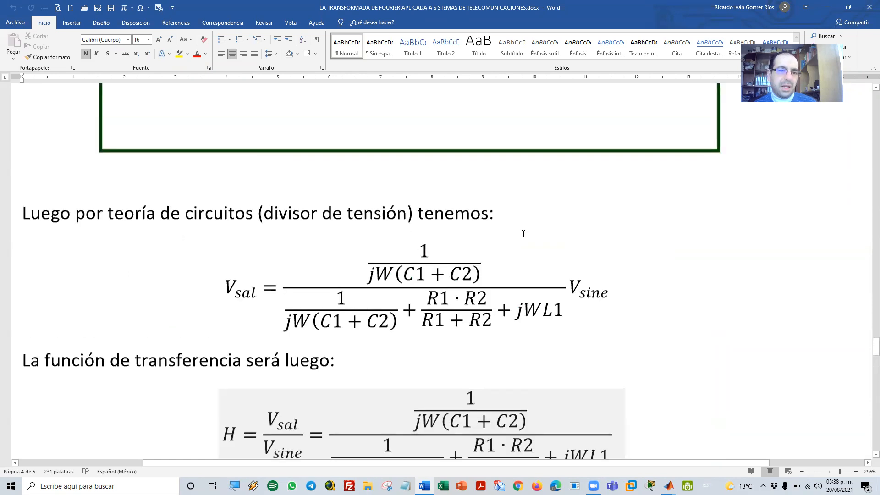
scroll(523, 243, up, 4)
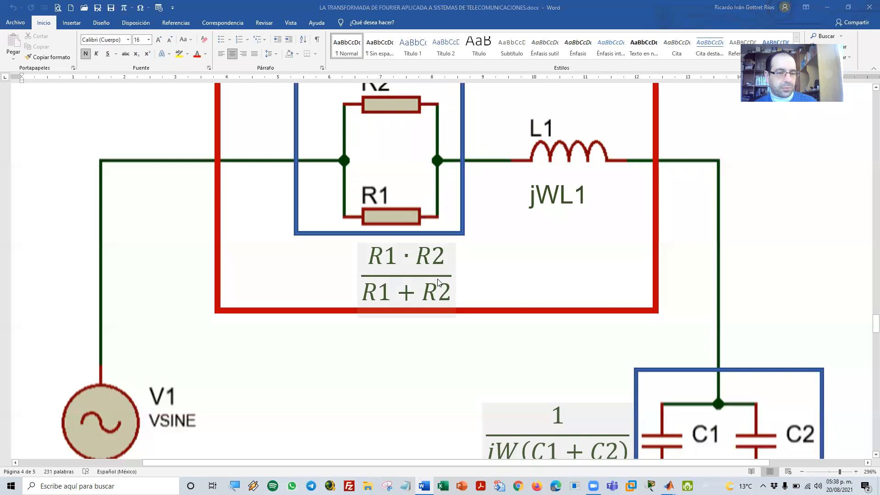
key(alt+Tab)
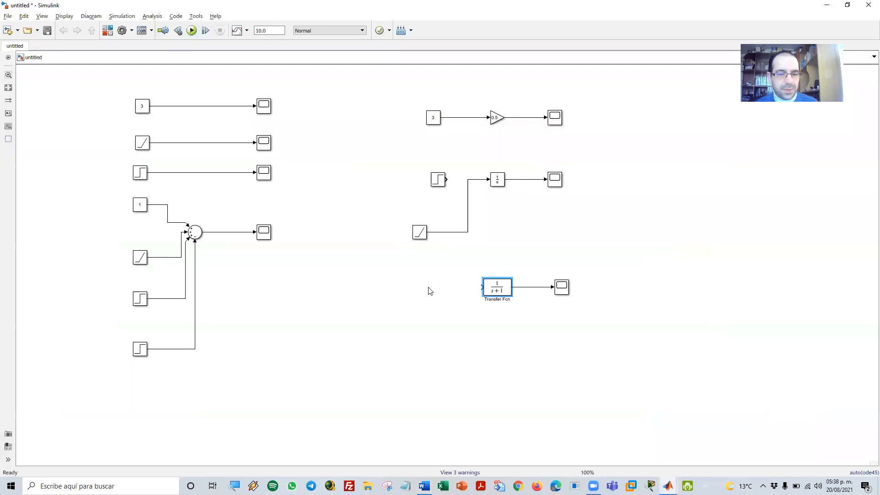
- Set the Transfer Fcn's denominator coefficients to [1 4 1] and widen the block to fit its full expression
double_click(493, 291)
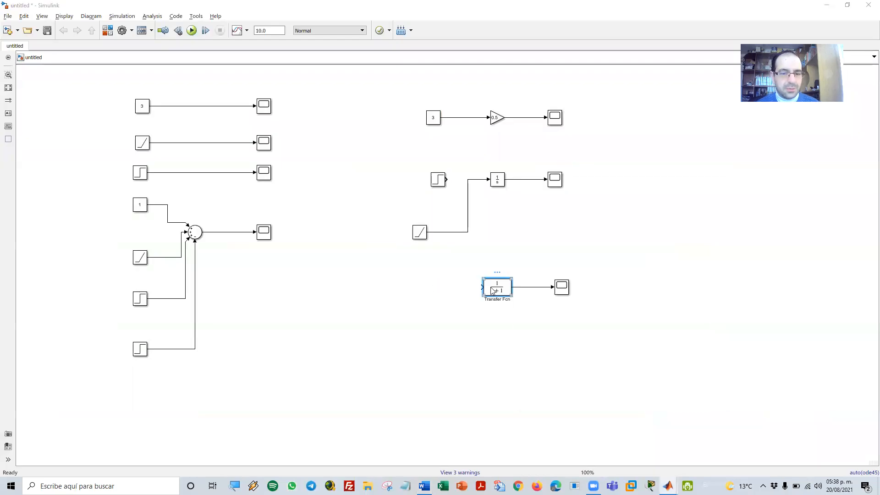
key(Tab)
click(535, 295)
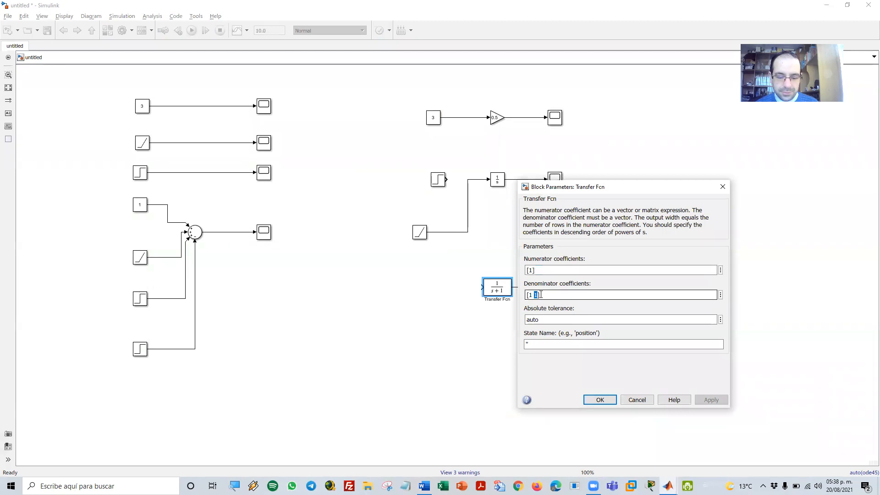
text(4)
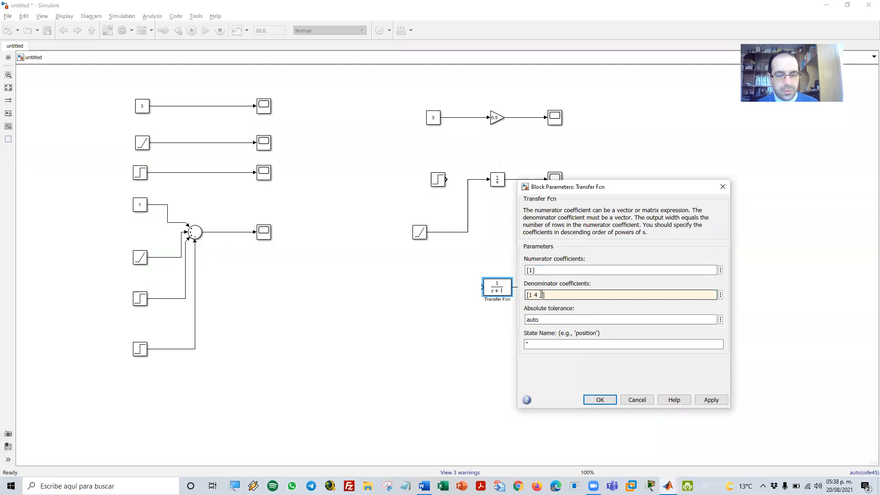
click(706, 399)
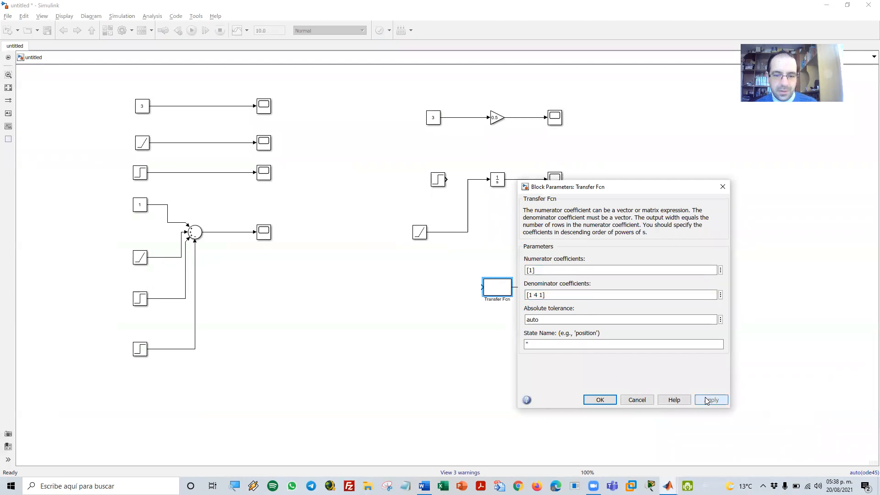
click(610, 401)
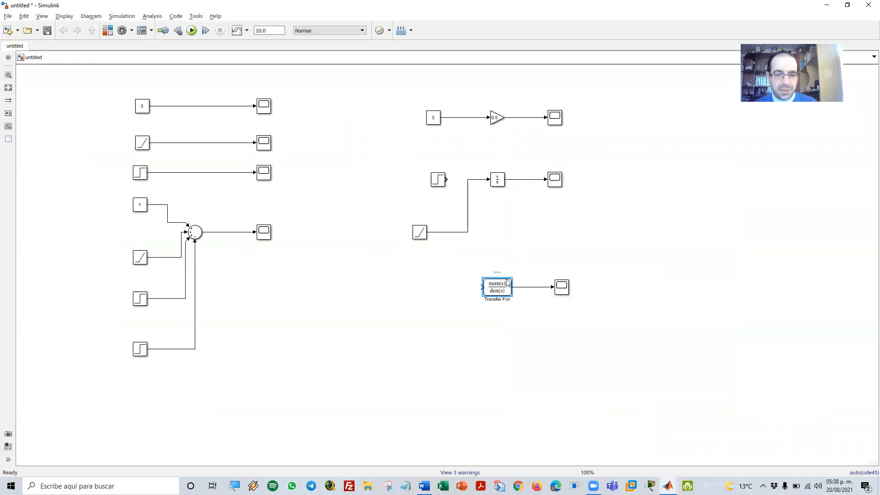
drag(512, 277, 528, 273)
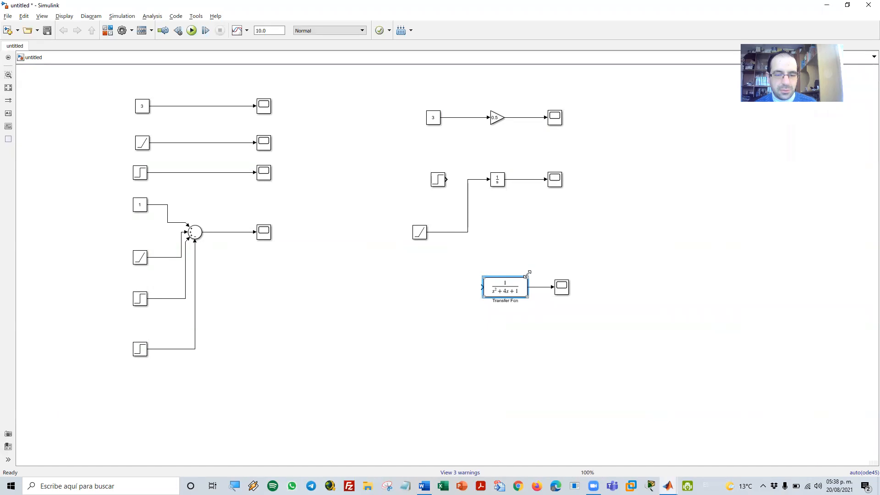
click(506, 326)
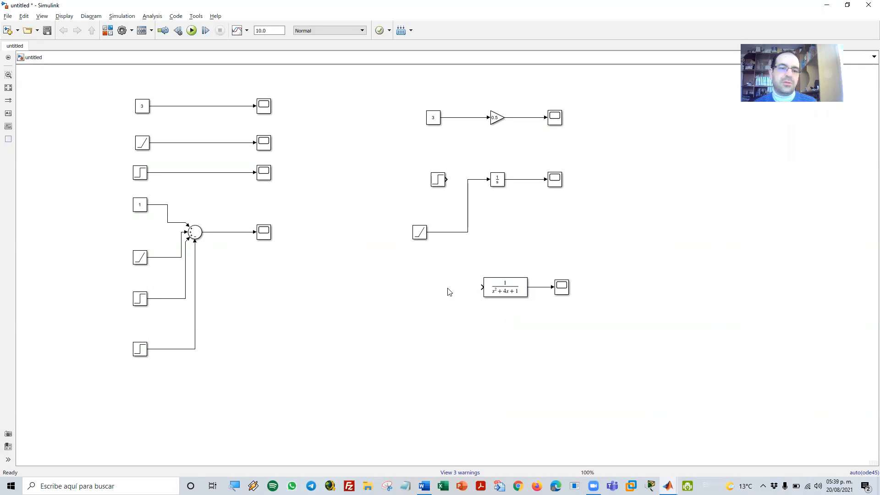
- Move the unconnected Step beside the Transfer Fcn and connect it to the input, aligning the Integrator's Ramp and the Gain's Constant above it
drag(441, 179, 445, 287)
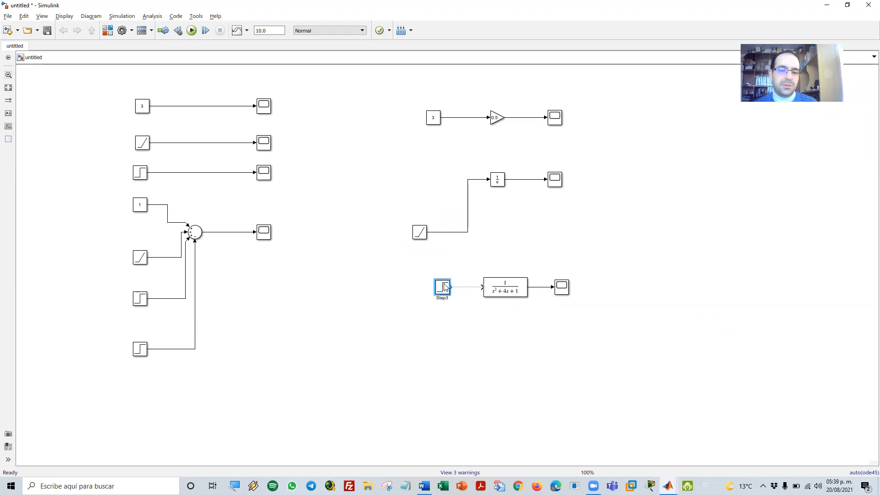
drag(424, 237, 447, 185)
click(435, 120)
drag(435, 120, 443, 120)
click(474, 235)
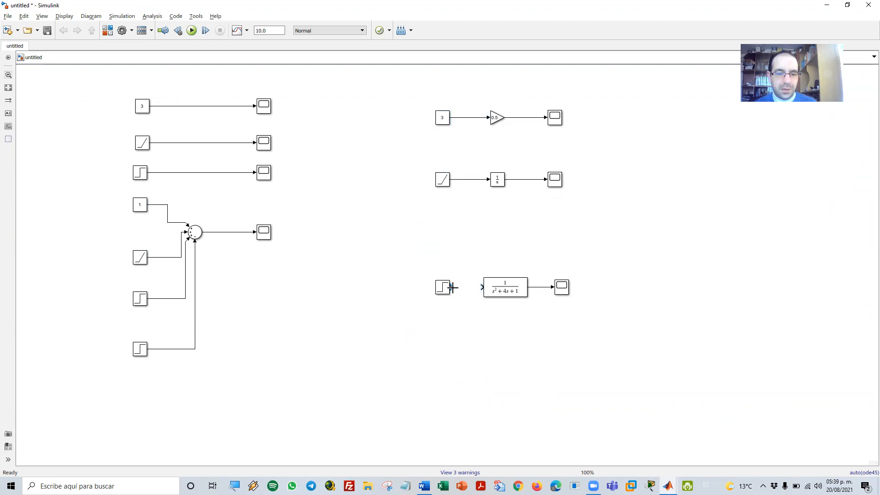
drag(452, 287, 483, 287)
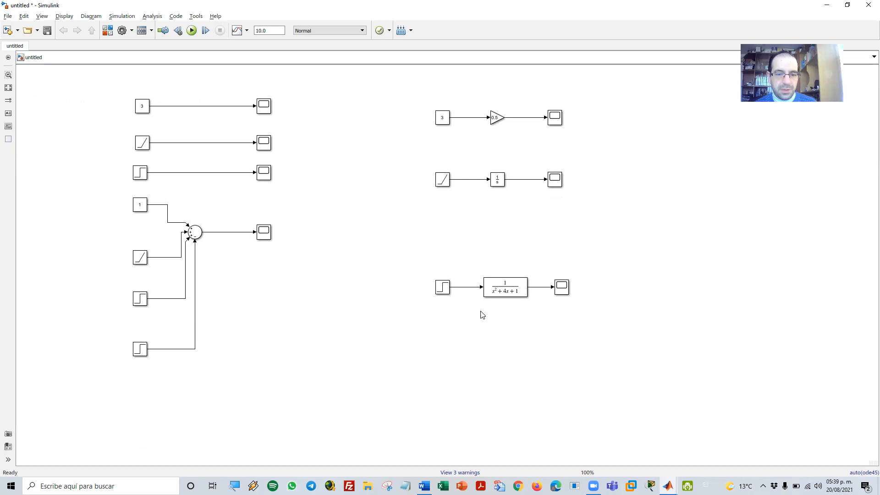
- Run the simulation and examine the Transfer Fcn's step response in its Scope
click(442, 287)
click(535, 316)
click(191, 30)
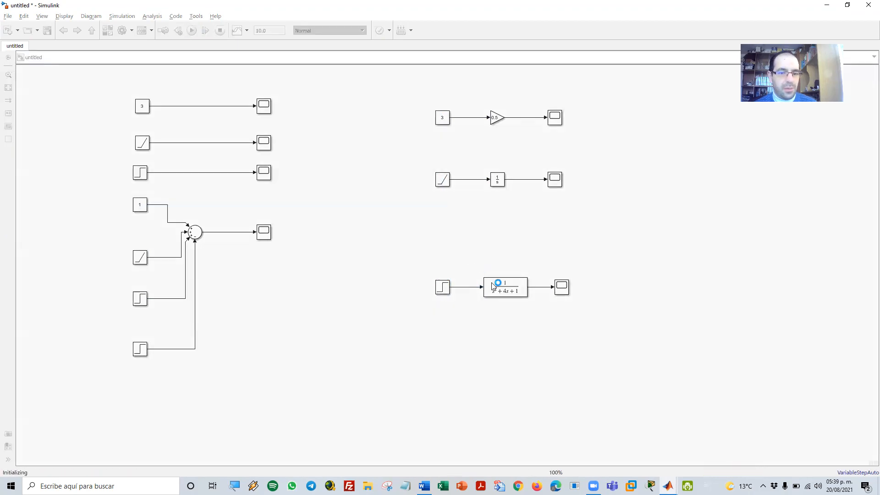
click(562, 288)
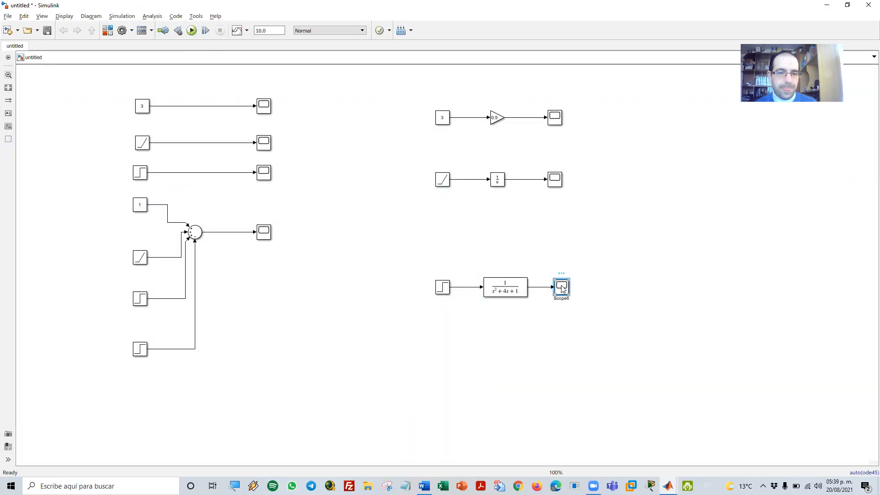
double_click(562, 288)
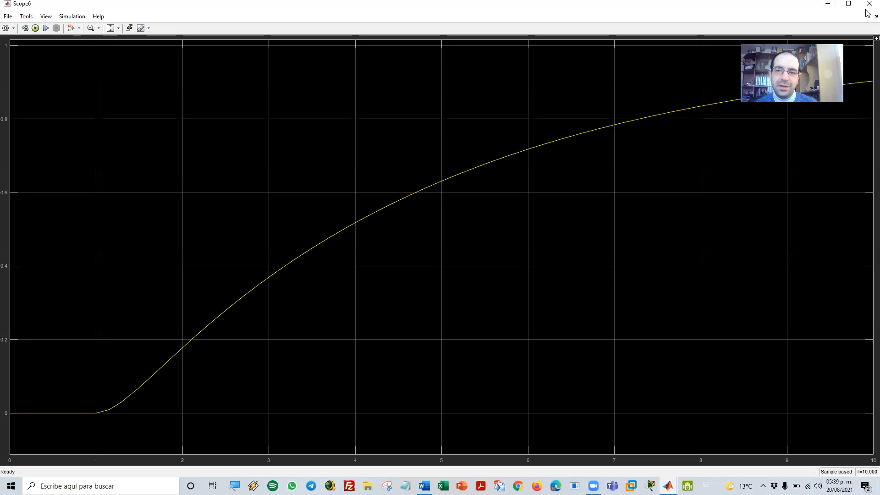
click(830, 5)
- Change the Transfer Fcn's denominator coefficients to [1 4 4]
double_click(500, 292)
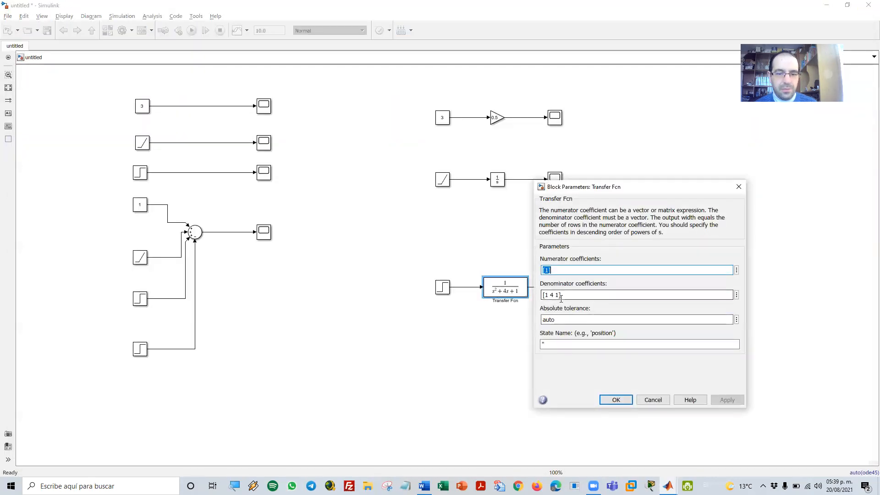
click(559, 295)
click(559, 295)
double_click(557, 296)
text(4)
click(728, 400)
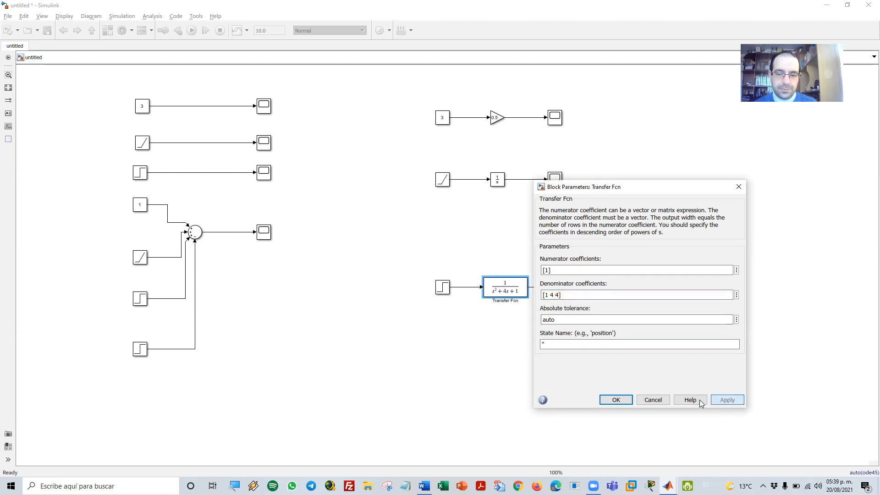
click(616, 400)
click(644, 384)
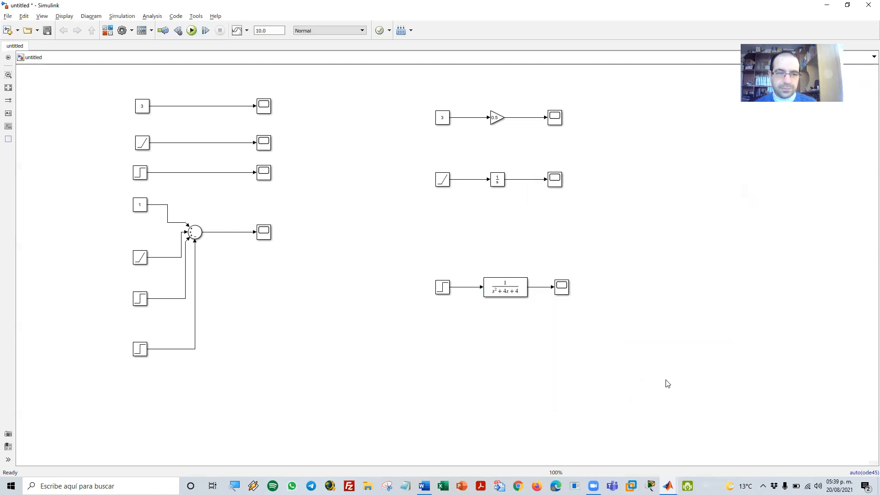
- Rerun the simulation with the new denominator and examine the step response in the Transfer Fcn's Scope
click(192, 32)
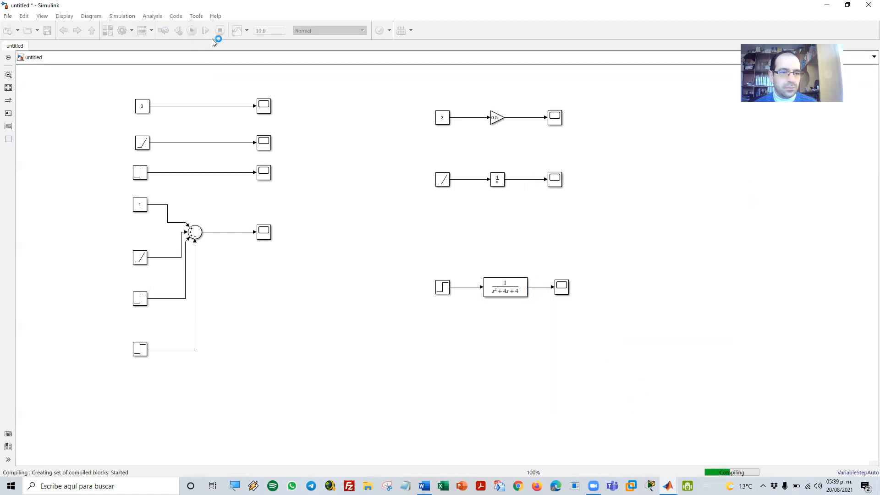
double_click(561, 288)
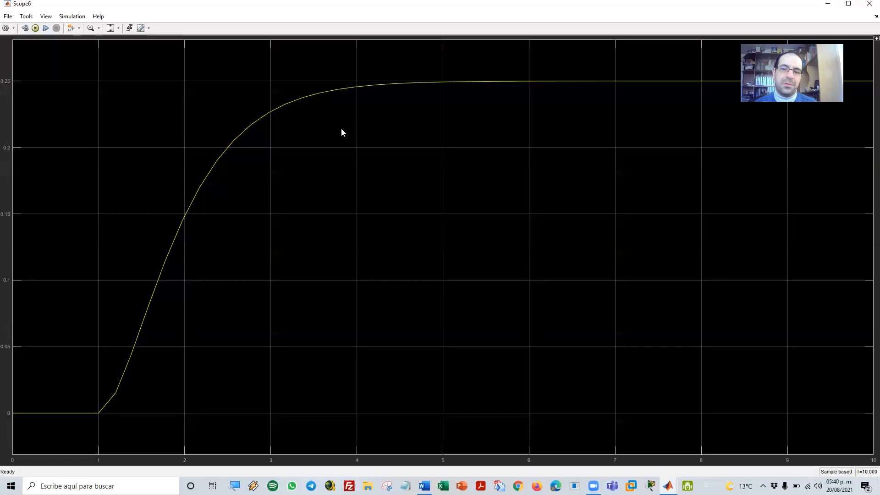
click(867, 4)
- Move the whole Step, Transfer Fcn and Scope chain up closer to the Integrator row
drag(354, 240, 612, 350)
drag(514, 287, 508, 242)
click(488, 313)
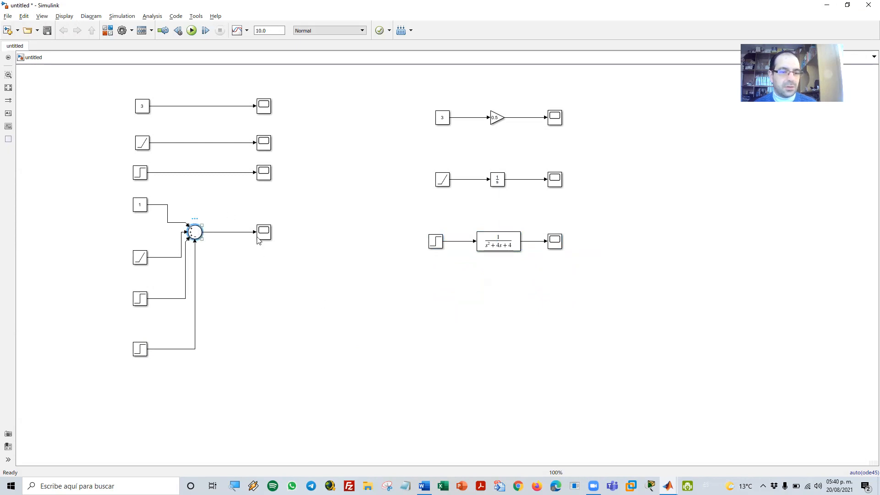
click(509, 248)
click(395, 330)
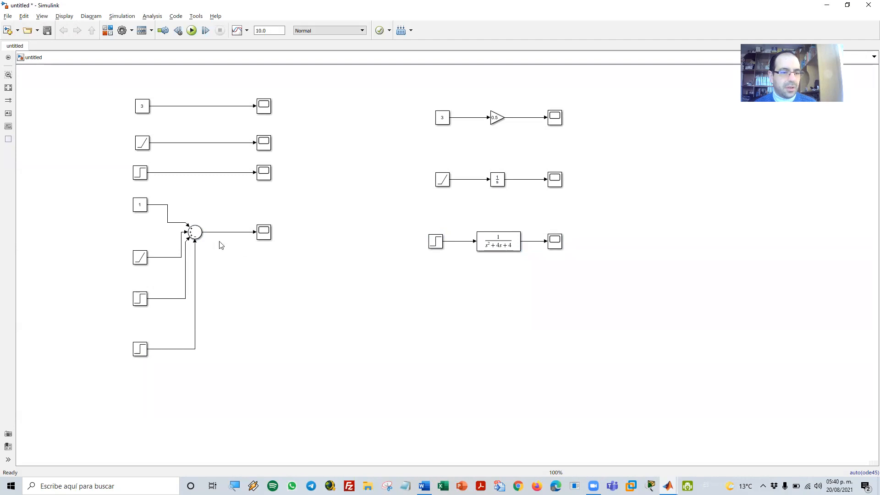
- Duplicate the Sum block and place the copy in the free space below the Transfer Fcn's Step source
click(195, 233)
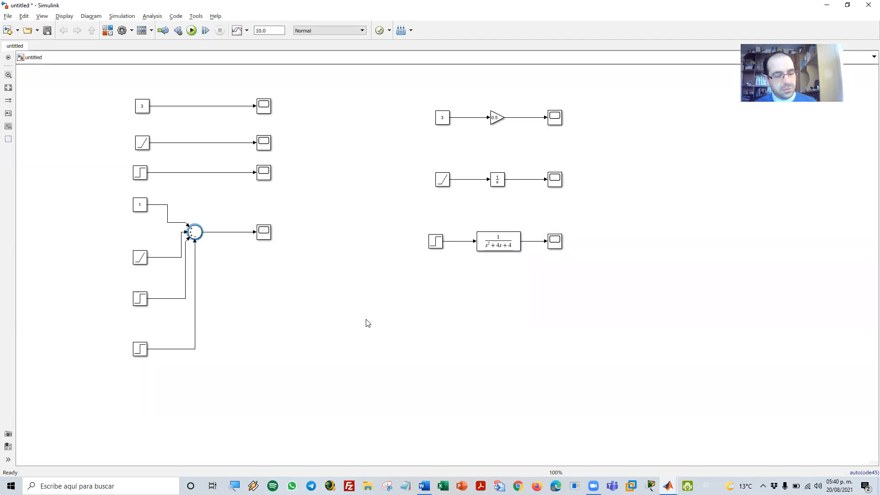
key(ctrl+c)
key(ctrl+v)
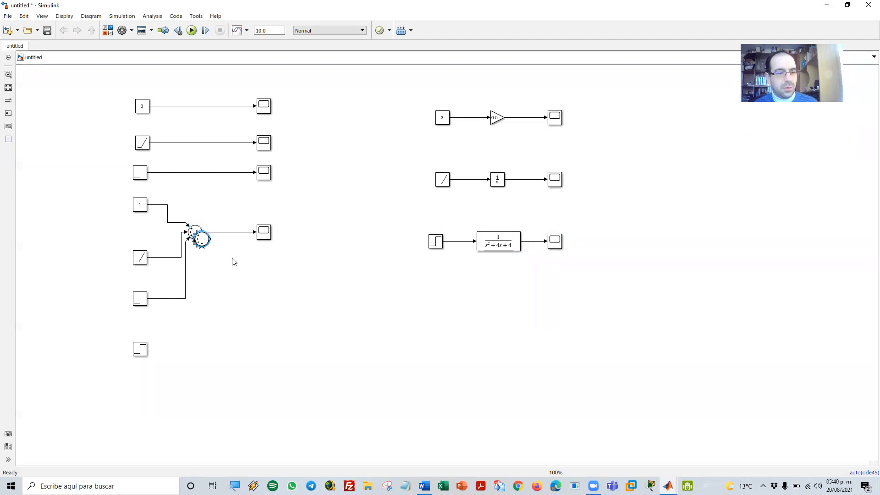
drag(202, 241, 449, 321)
- Duplicate the Integrator and Transfer Fcn blocks and place the copies in one row beside the unconnected Sum block
drag(531, 314, 468, 165)
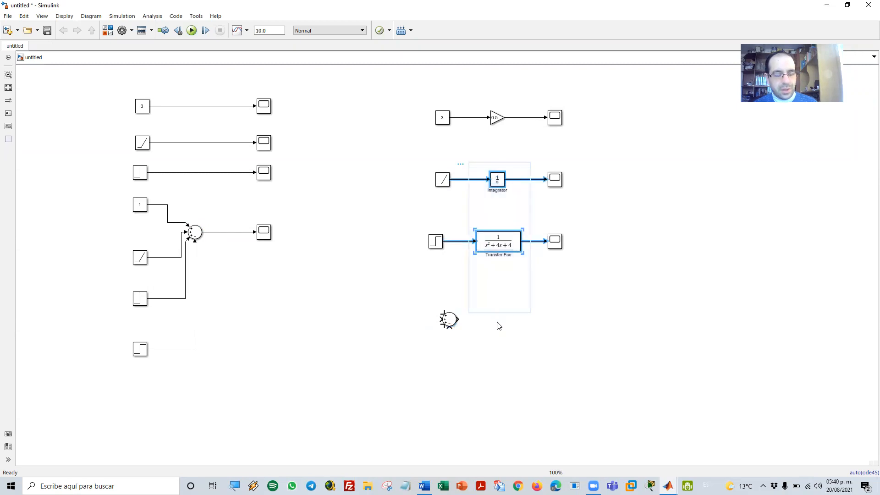
key(ctrl+c)
key(ctrl+v)
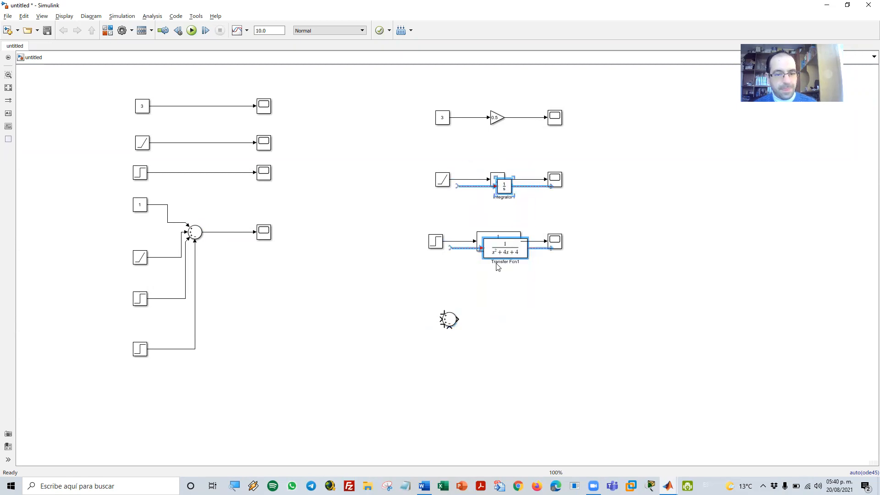
drag(509, 252, 527, 372)
click(570, 331)
drag(461, 349, 593, 408)
drag(539, 376, 654, 310)
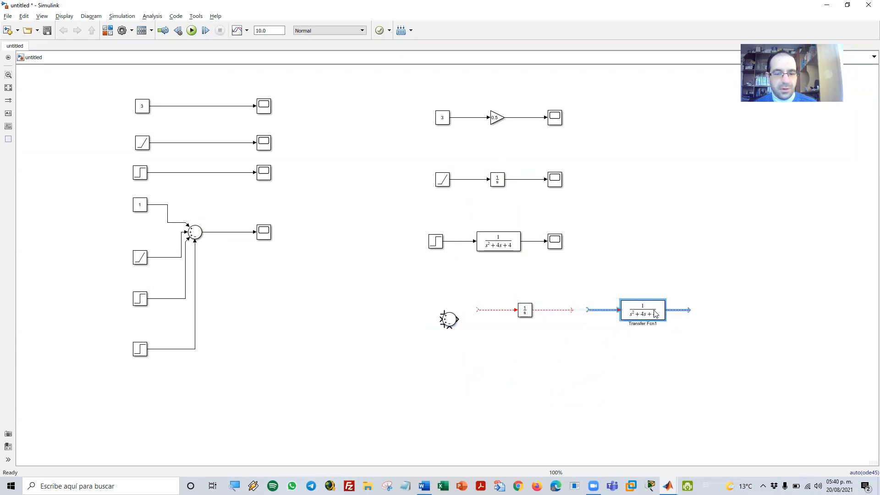
- Place the Sum block between the copied Integrator and Transfer Fcn, connecting it to both after deleting the Integrator's loose output line
click(565, 310)
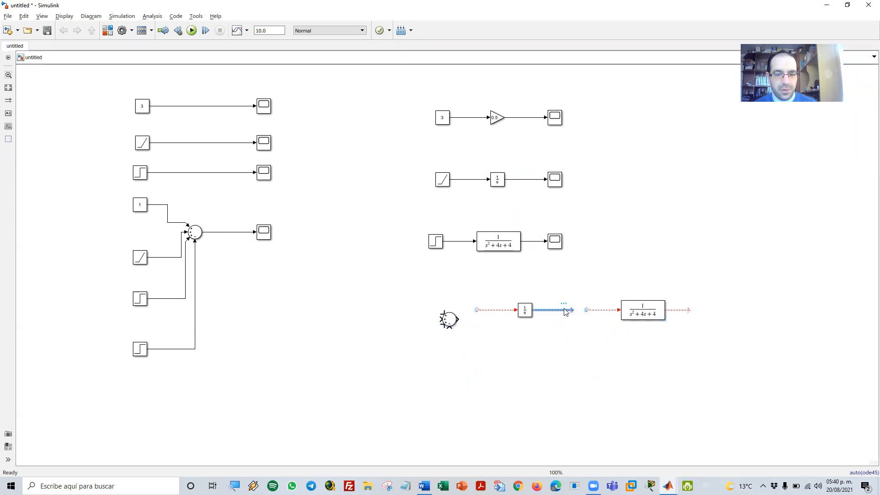
key(Delete)
click(589, 310)
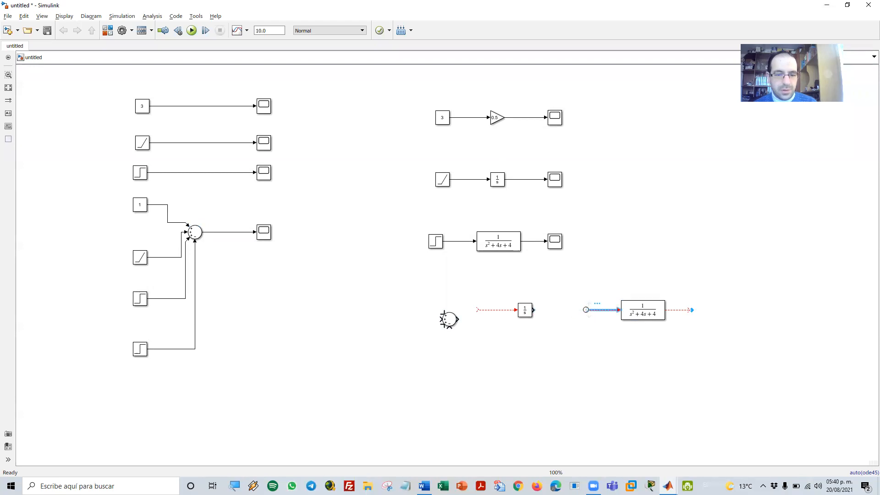
drag(454, 323, 589, 312)
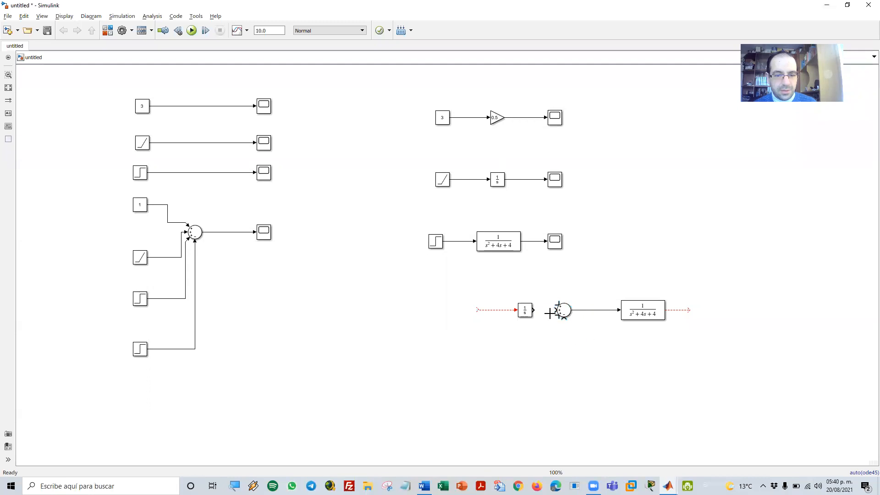
drag(534, 309, 557, 310)
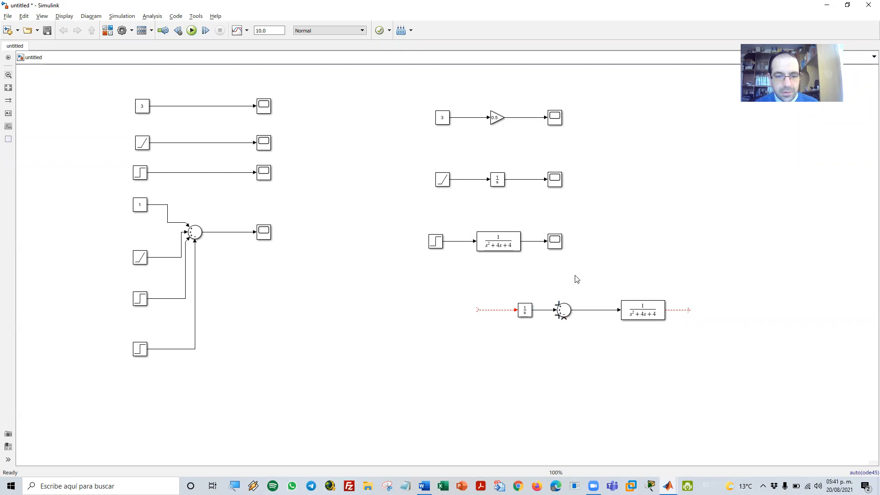
- Add a copied Scope to the new Transfer Fcn's output and branch that output back to the Sum's negative input
drag(564, 266, 689, 310)
key(ctrl+c)
key(ctrl+v)
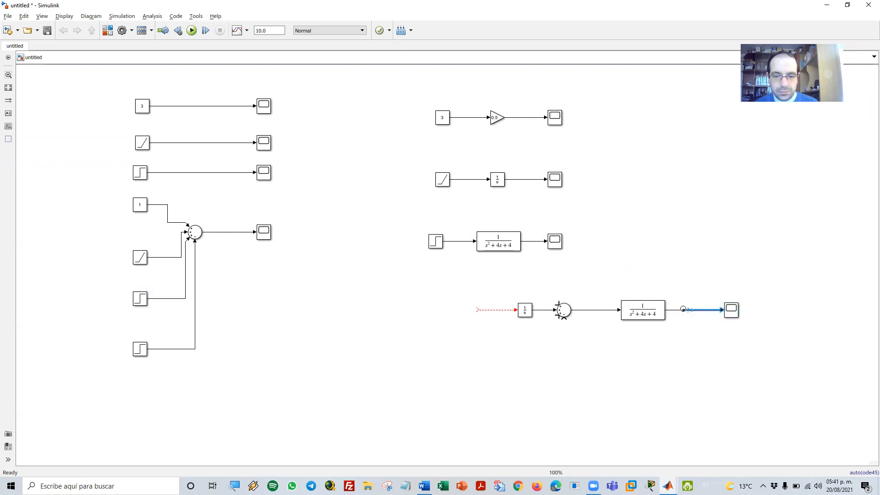
click(683, 311)
drag(730, 312, 565, 321)
click(701, 323)
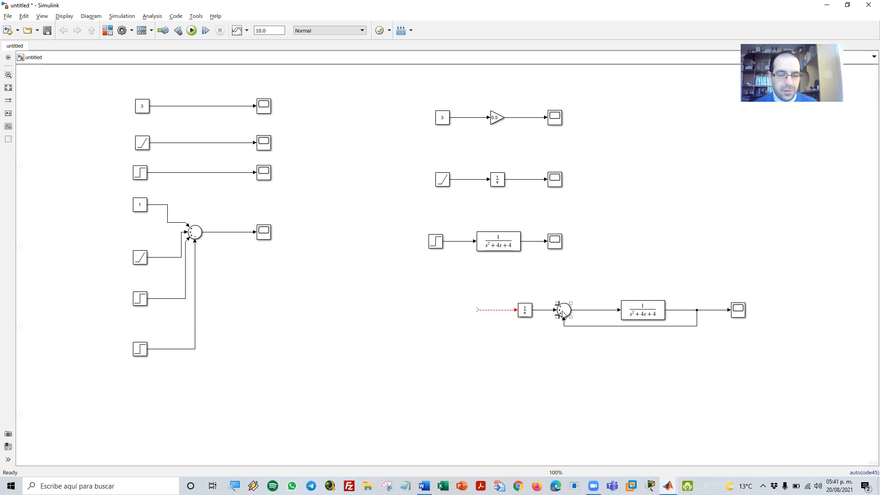
- Duplicate the Transfer Fcn row's Step source and connect the copy to the new Integrator's input
click(492, 311)
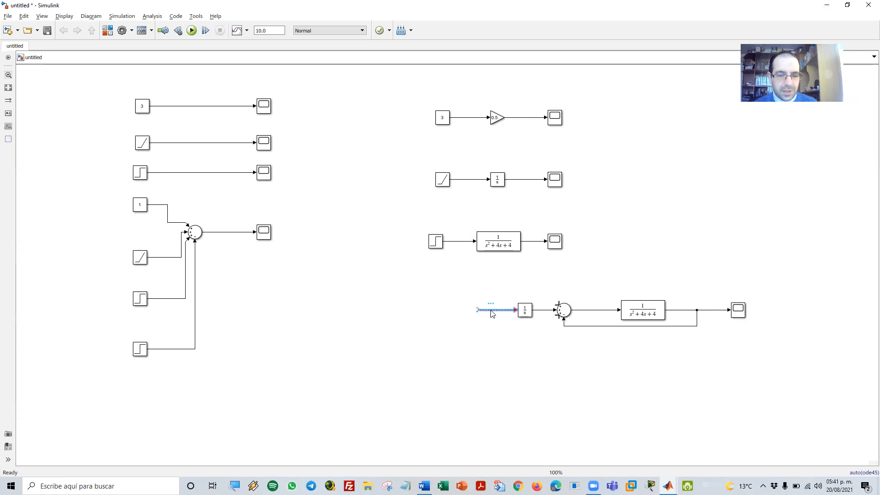
click(441, 244)
key(ctrl+c)
key(ctrl+v)
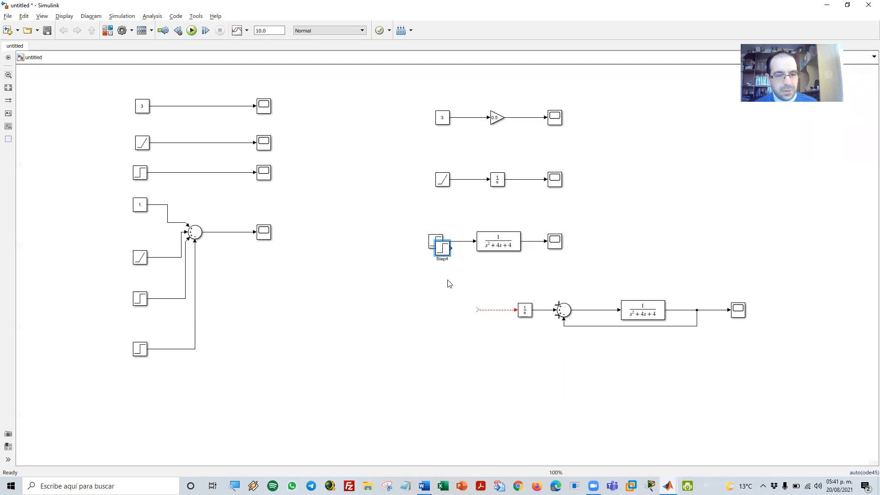
drag(447, 257, 474, 312)
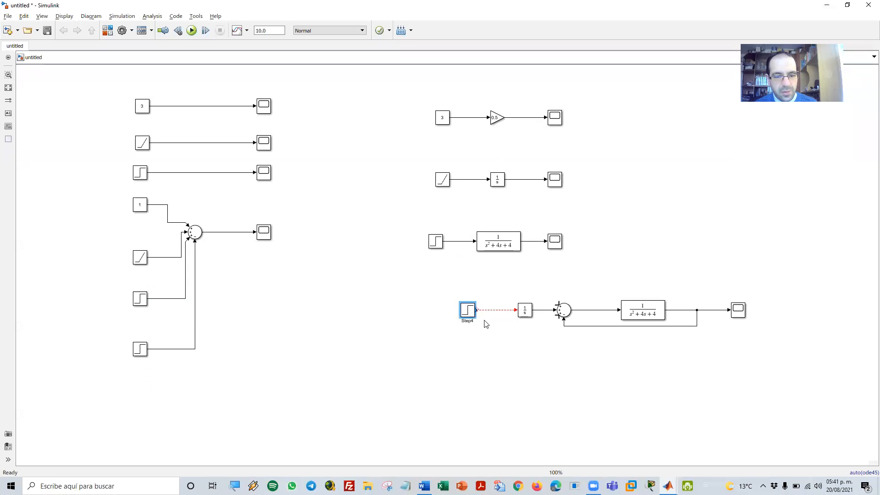
click(487, 311)
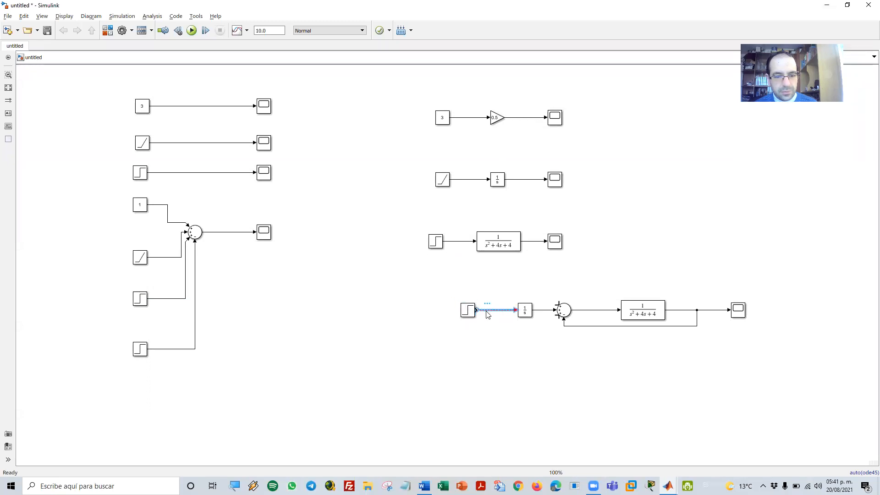
click(478, 311)
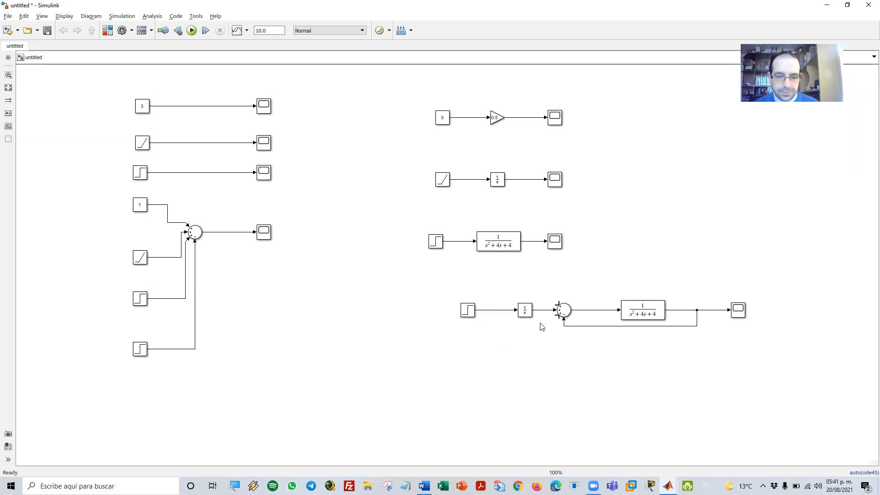
- Try to feed the new Sum's upper input with a branch from a Step source's output line
click(563, 311)
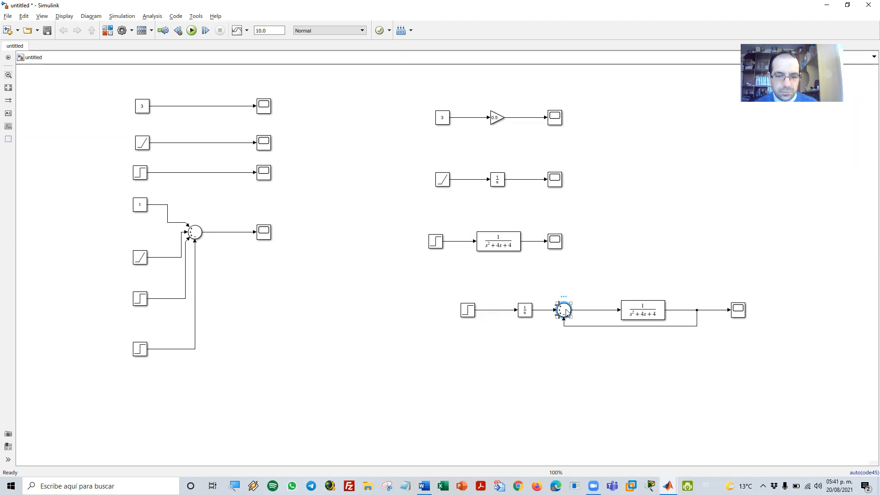
click(579, 292)
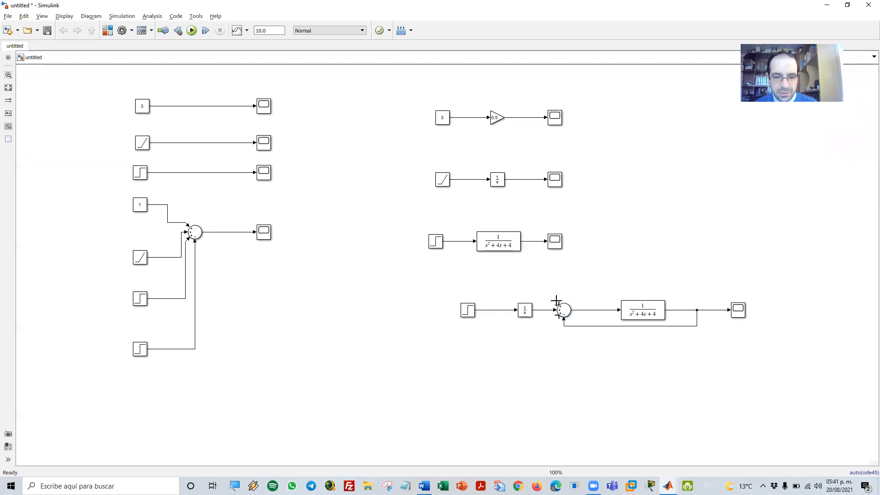
mouse_move(557, 302)
mouse_down()
mouse_move(587, 274)
mouse_move(678, 287)
mouse_move(695, 310)
mouse_move(692, 360)
mouse_move(682, 359)
mouse_move(598, 255)
mouse_move(559, 289)
mouse_move(489, 310)
mouse_up()
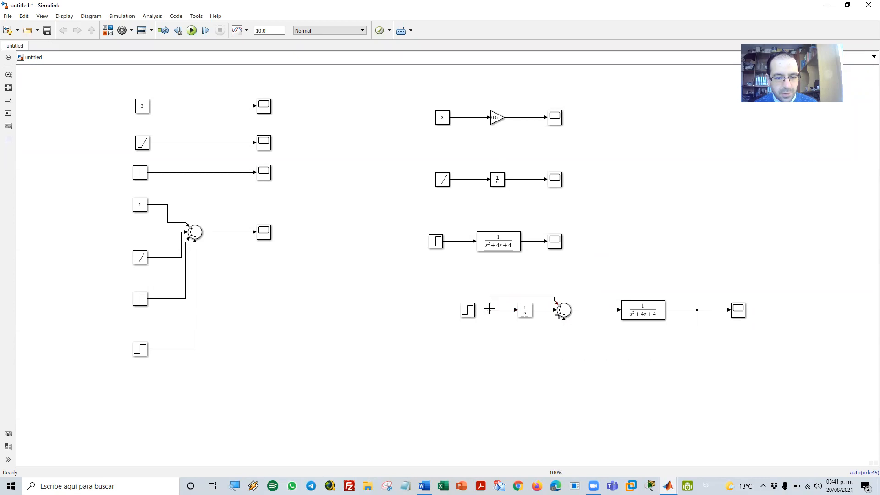
drag(490, 309, 607, 283)
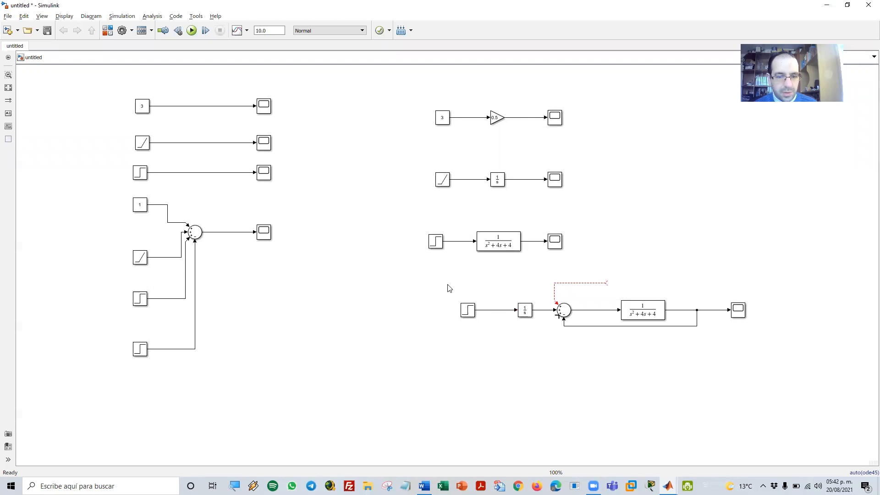
click(596, 282)
drag(606, 281, 453, 241)
click(630, 291)
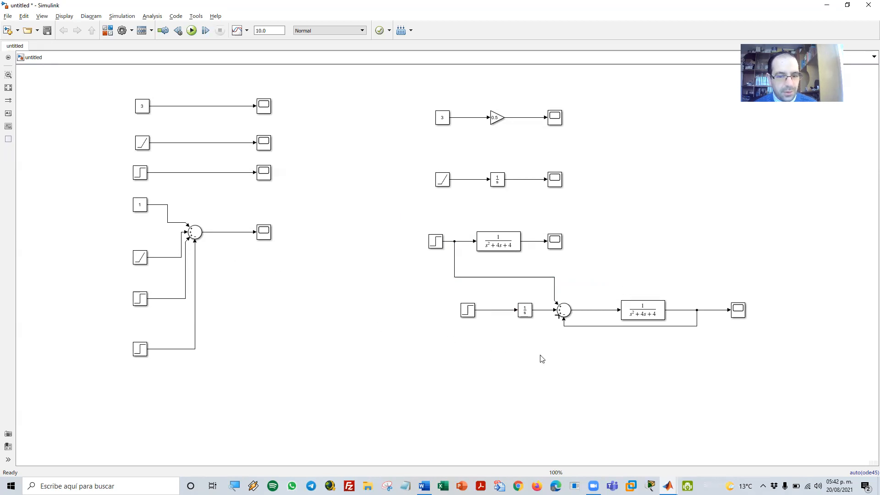
- Branch the original Sum's output to the new Sum's free lower input and route the line beneath the new row
click(224, 233)
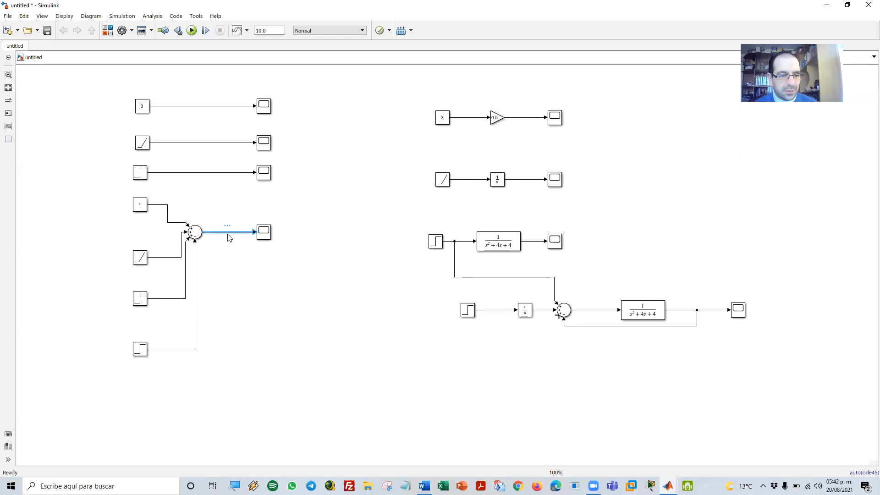
ctrl+click(557, 322)
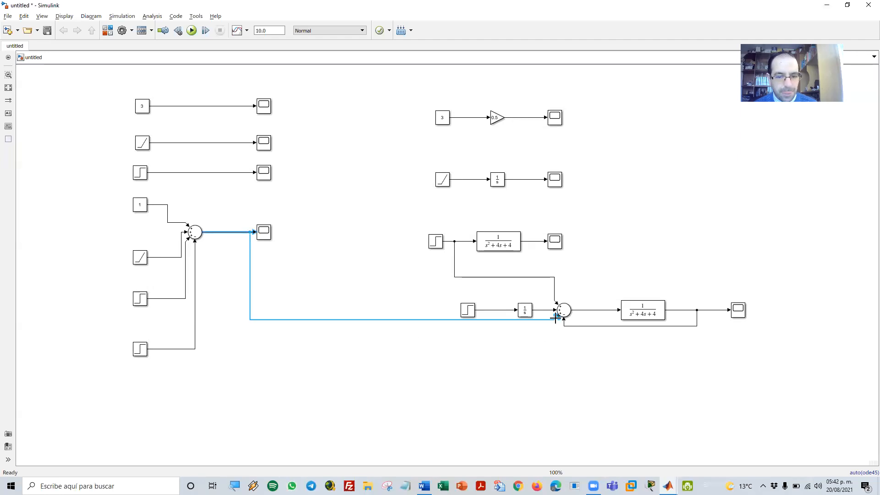
click(430, 319)
drag(429, 322, 429, 337)
click(492, 380)
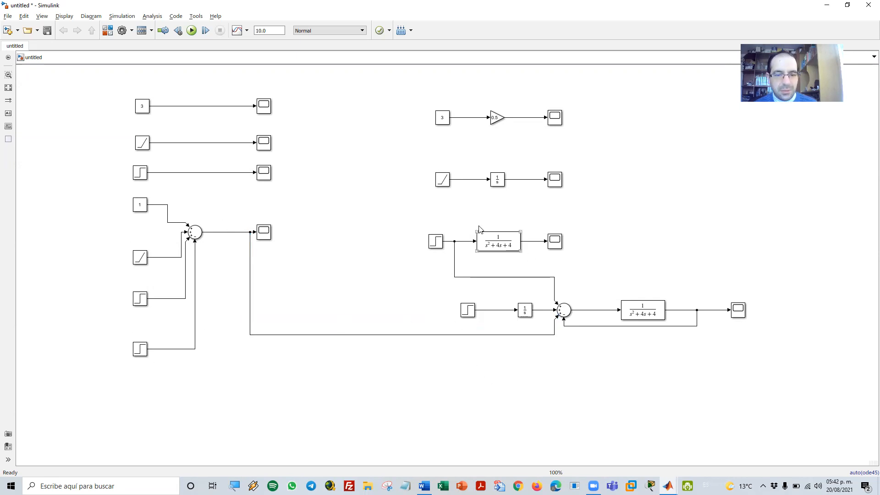
- Replace the Step branch at the new Sum's upper input with a branch from the original Transfer Fcn's output
click(455, 270)
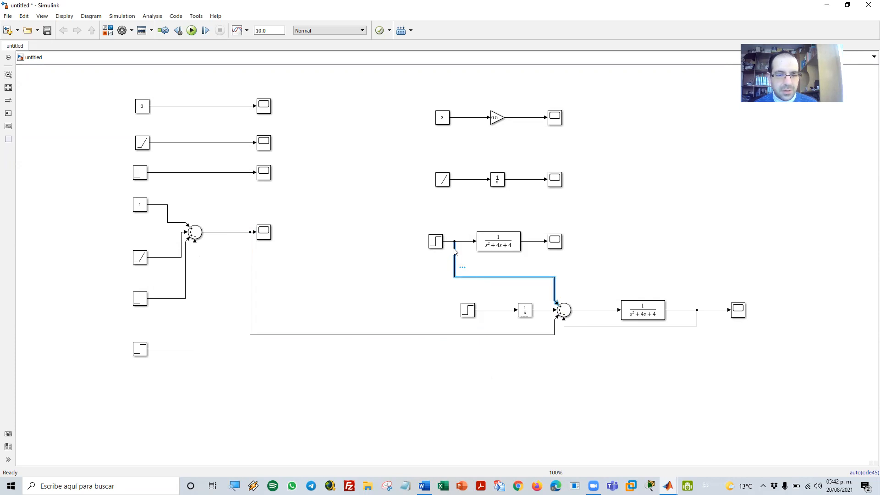
drag(454, 251, 457, 258)
key(Delete)
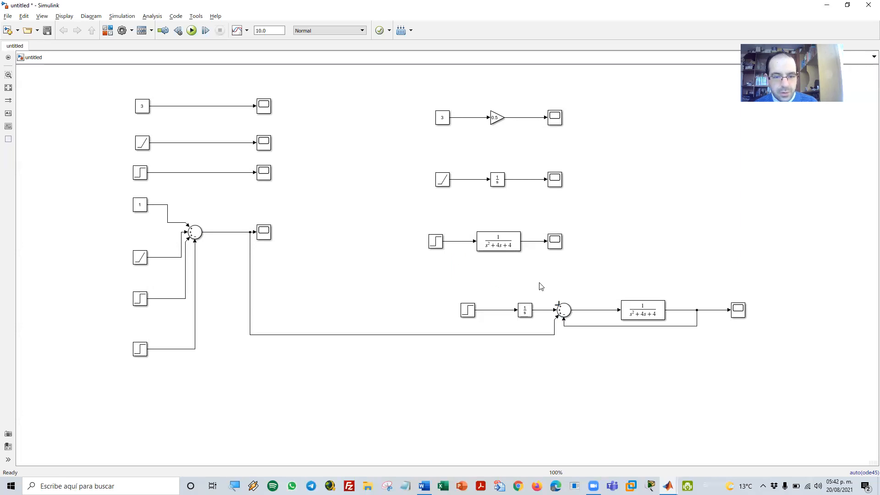
drag(557, 304, 534, 242)
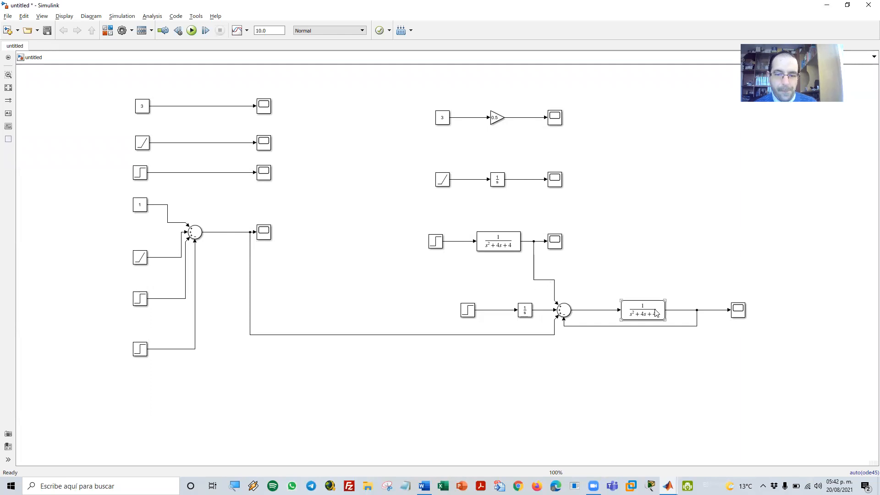
- Set the numerator coefficients of the copied Transfer Fcn to [1 0]
double_click(638, 315)
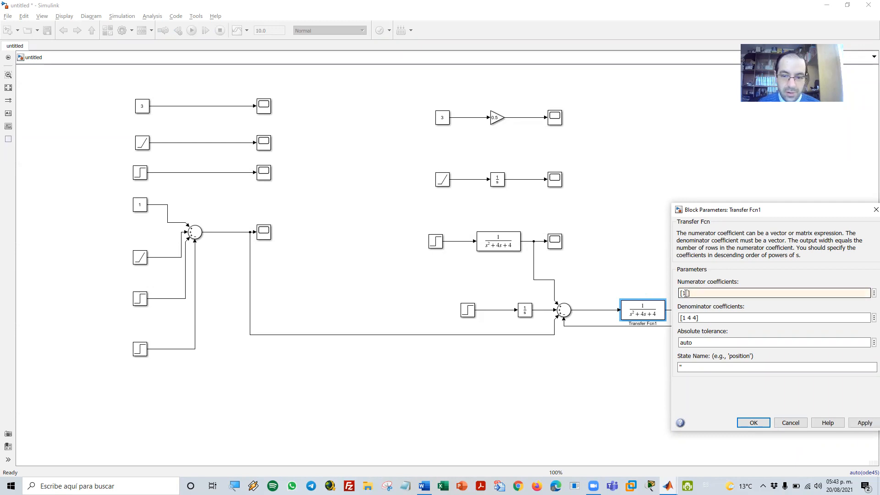
text(0)
click(754, 422)
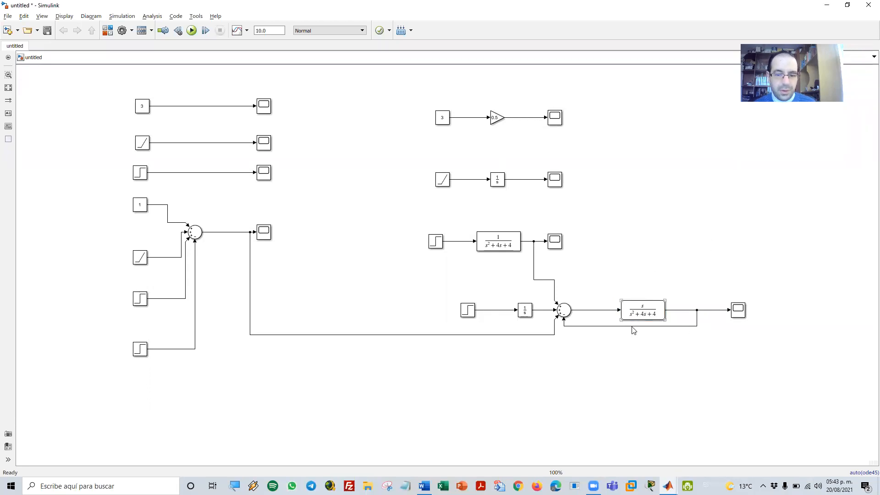
- Lower the feedback line and align the two lower Step sources with the Ramp and Constant sources above
drag(633, 328, 633, 338)
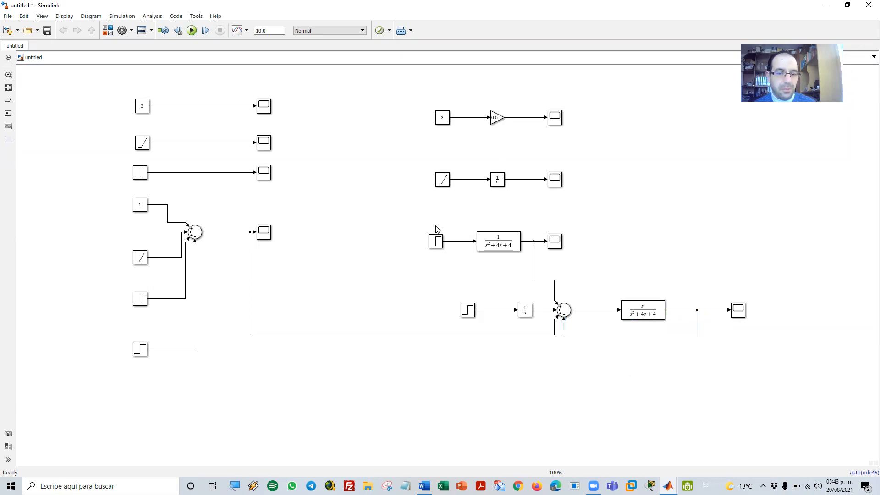
drag(471, 312, 446, 312)
click(439, 245)
drag(439, 246, 445, 245)
click(424, 283)
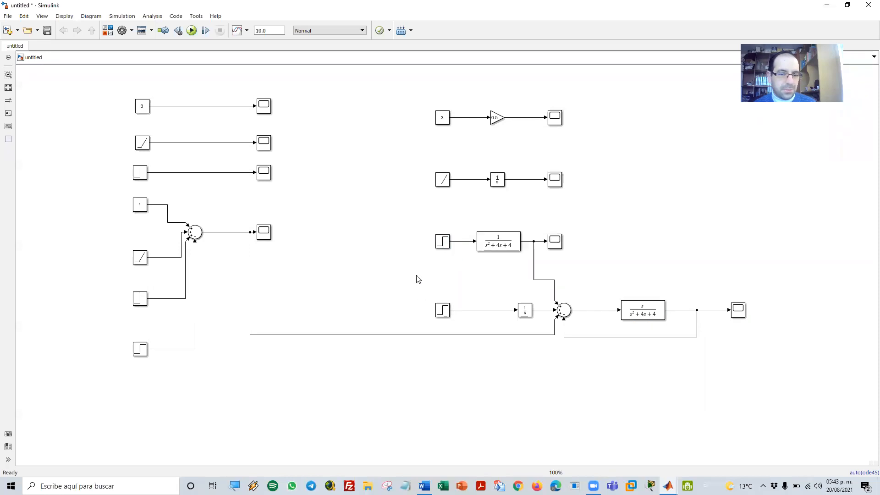
- Run the simulation and open the Scope at the output of the combined feedback system
click(192, 32)
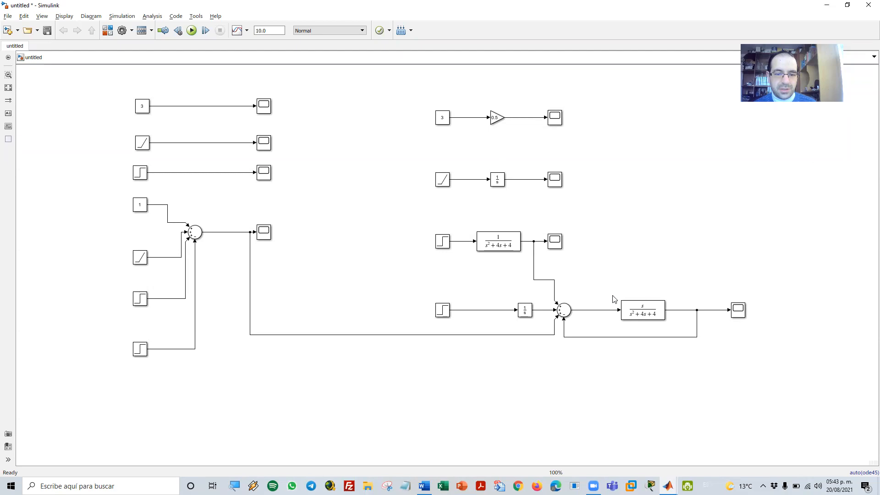
click(627, 305)
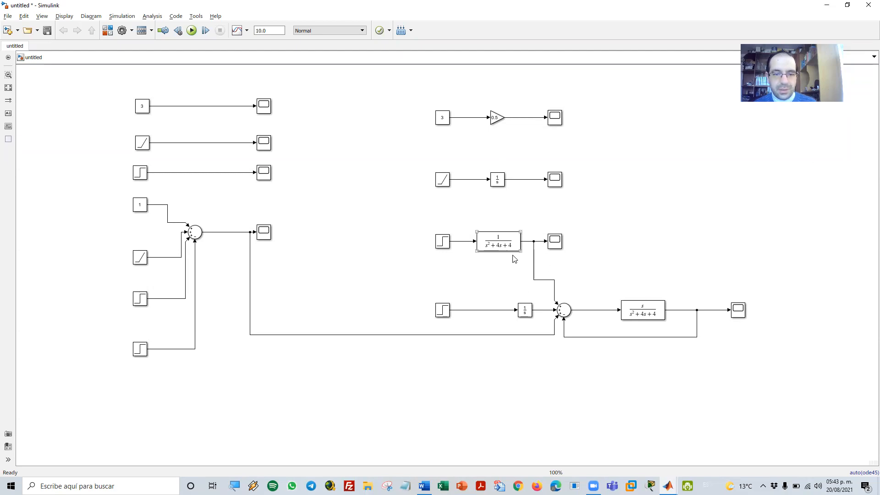
click(552, 247)
click(730, 312)
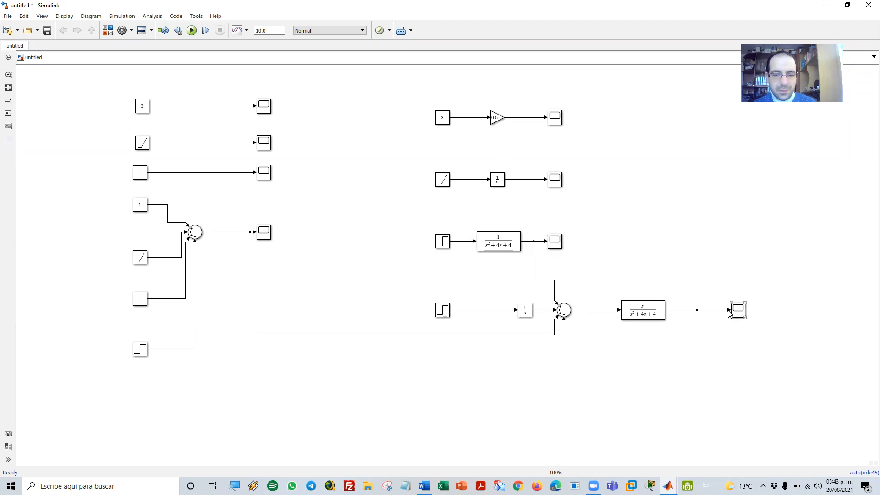
click(736, 313)
double_click(737, 314)
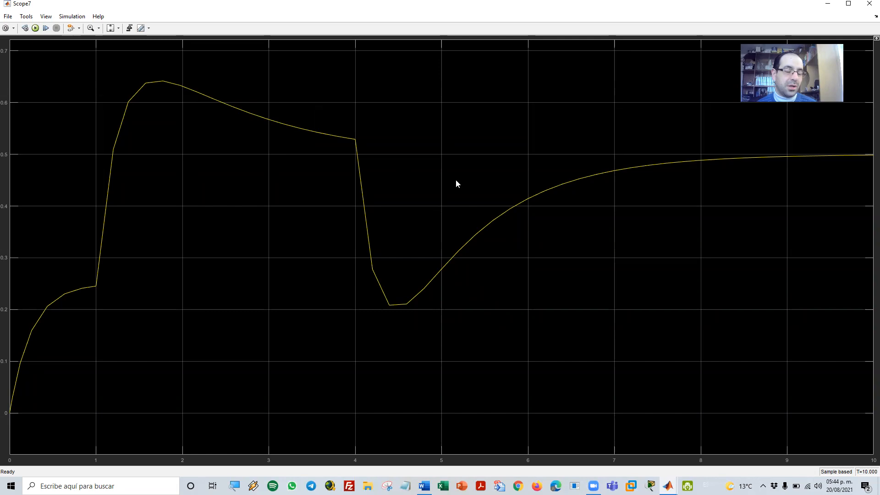
- Compare the combined system's Scope response with the block diagram and close the Scope window
click(828, 4)
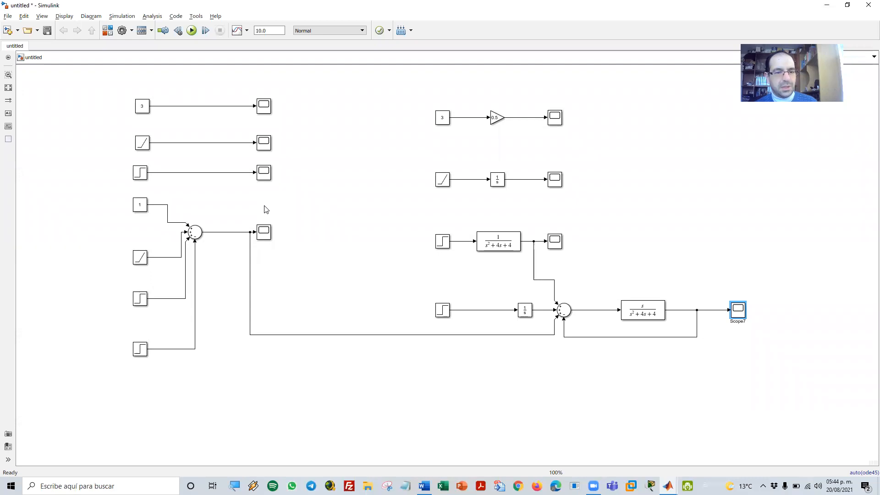
key(Return)
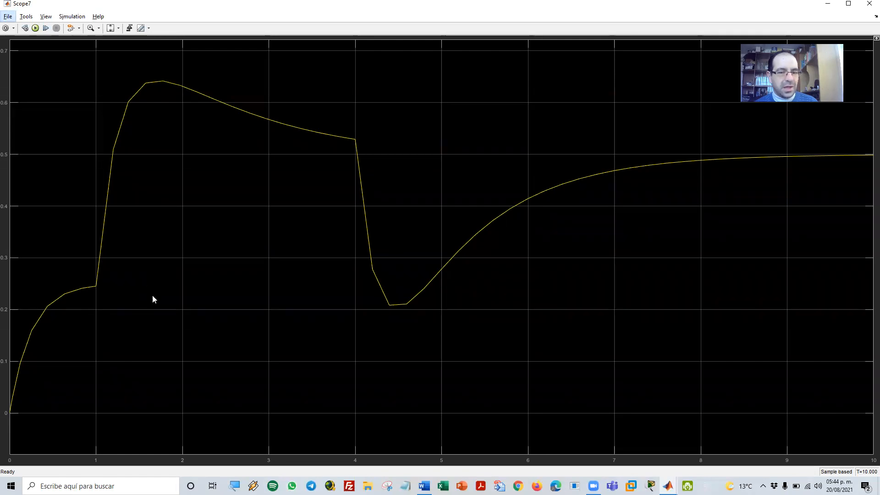
key(alt+Tab)
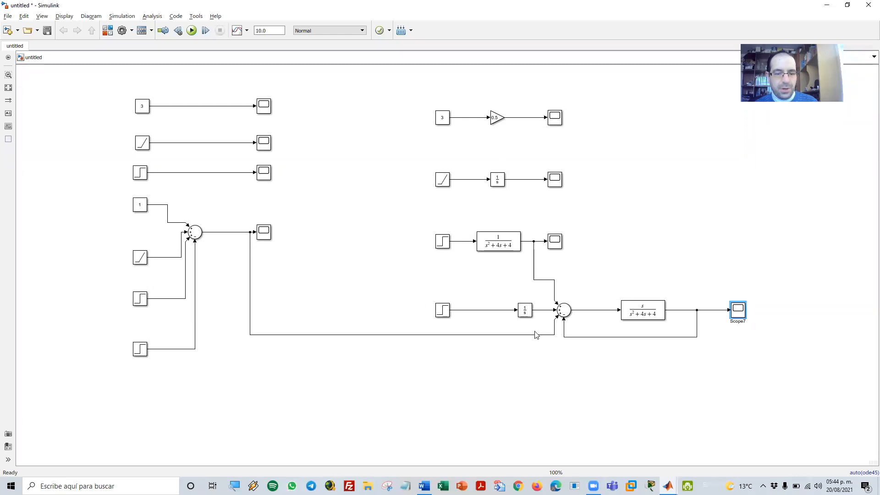
key(alt+Tab)
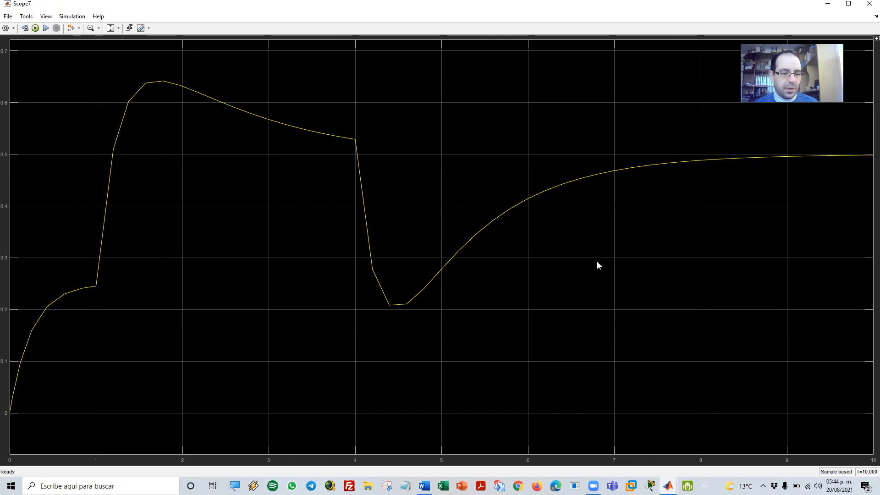
click(867, 5)
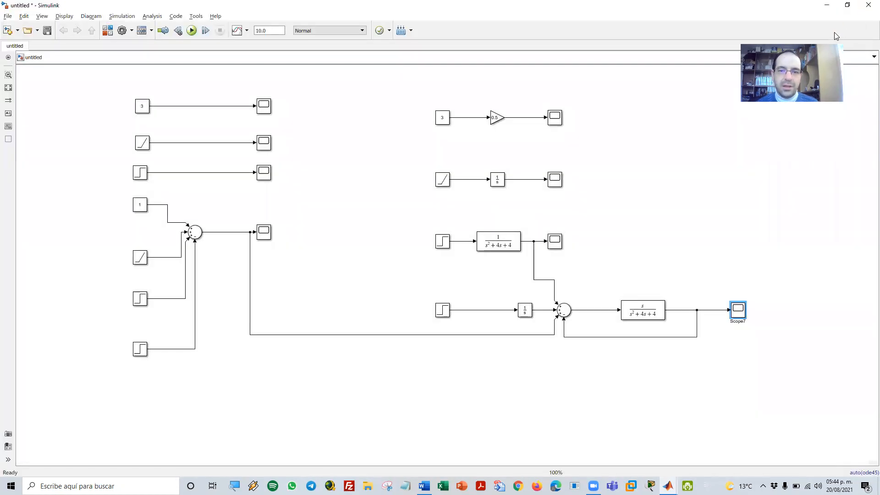